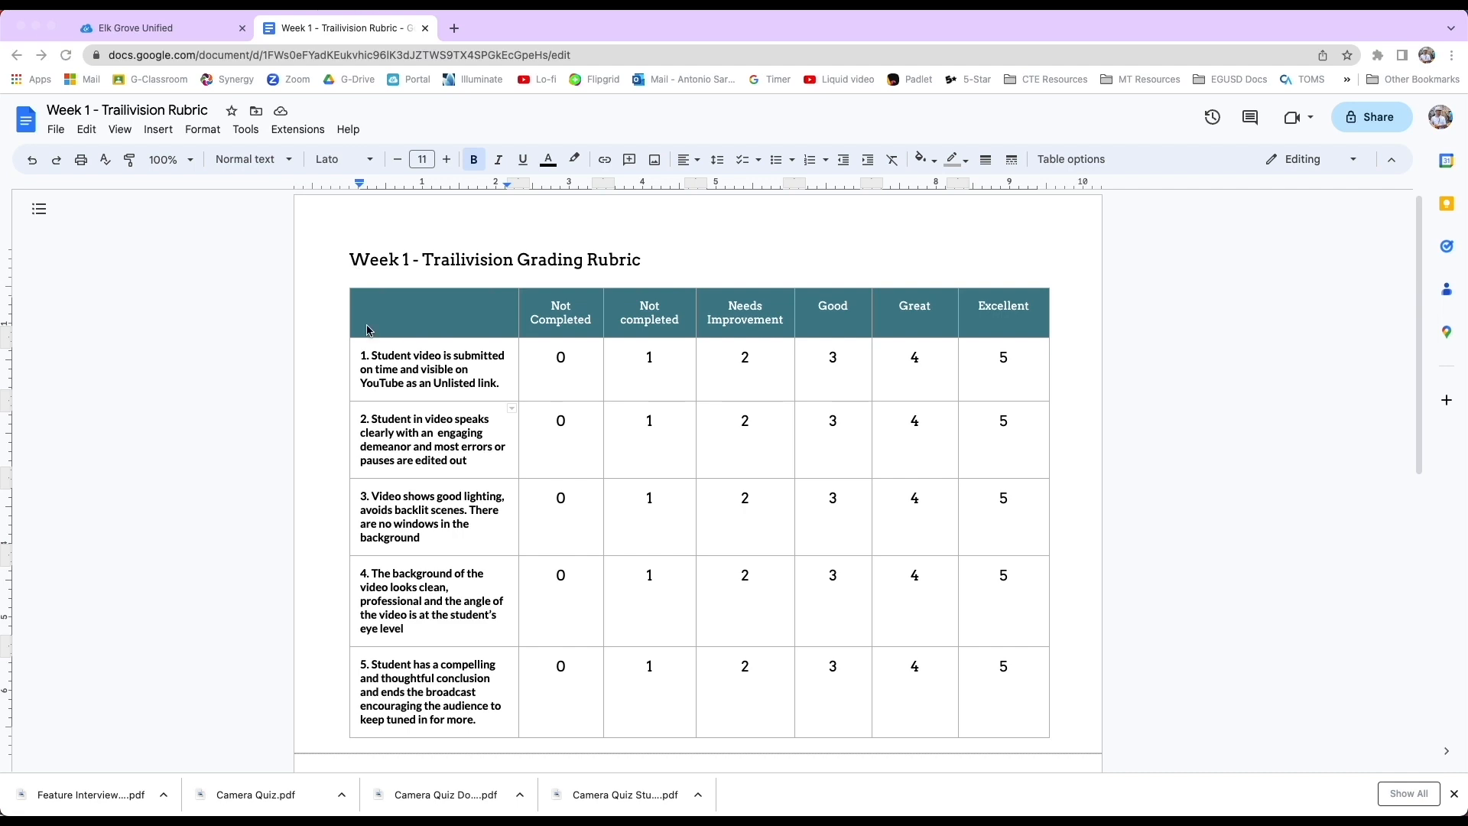
Review the rubric table's five criteria and their 0 to 5 score columns.
{"action": "scroll", "coordinate": [390, 352], "scroll_direction": "down", "scroll_amount": 1}
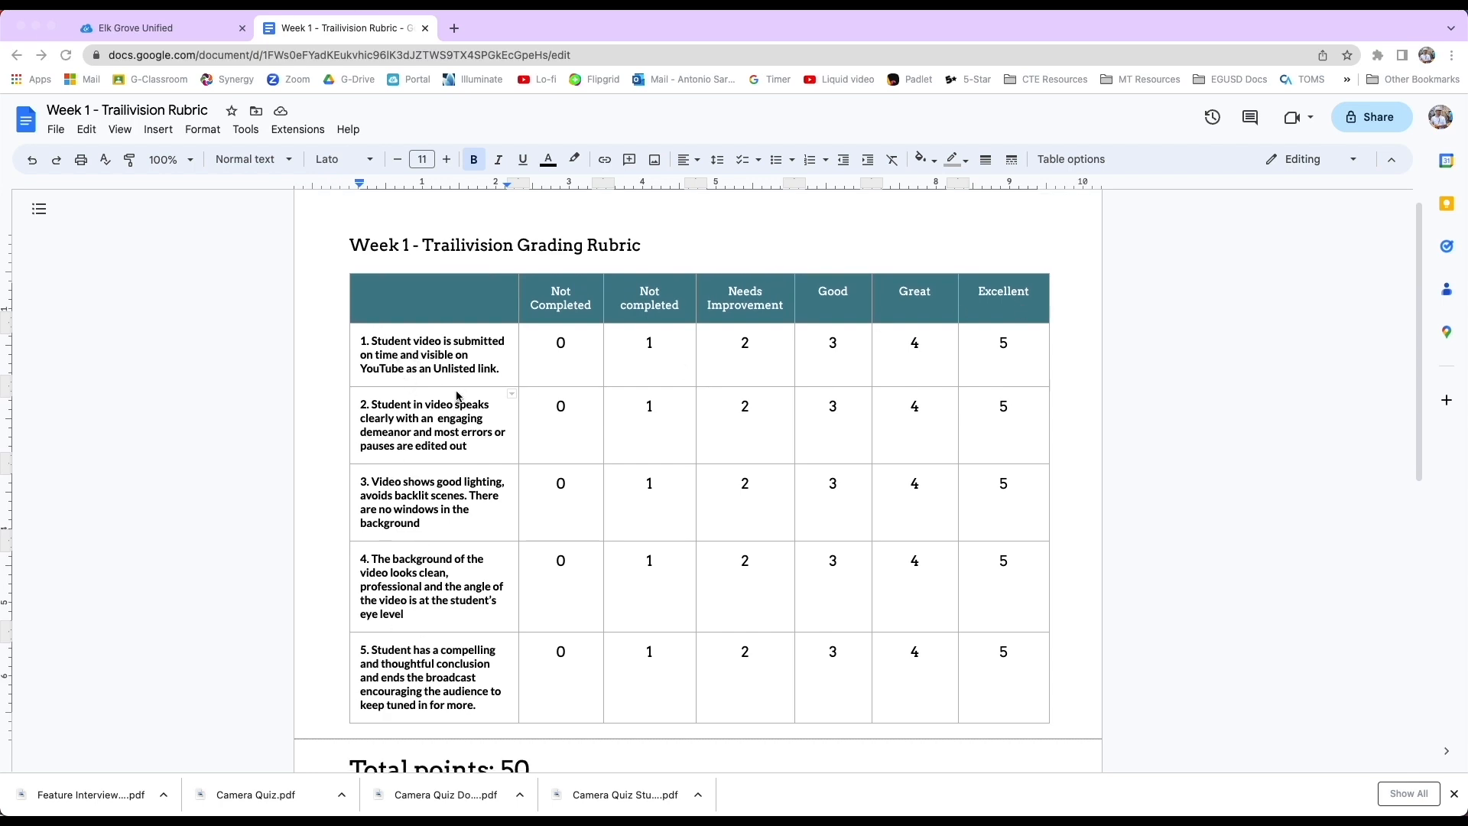
{"action": "scroll", "coordinate": [457, 396], "scroll_direction": "up", "scroll_amount": 1}
{"action": "scroll", "coordinate": [464, 396], "scroll_direction": "down", "scroll_amount": 1}
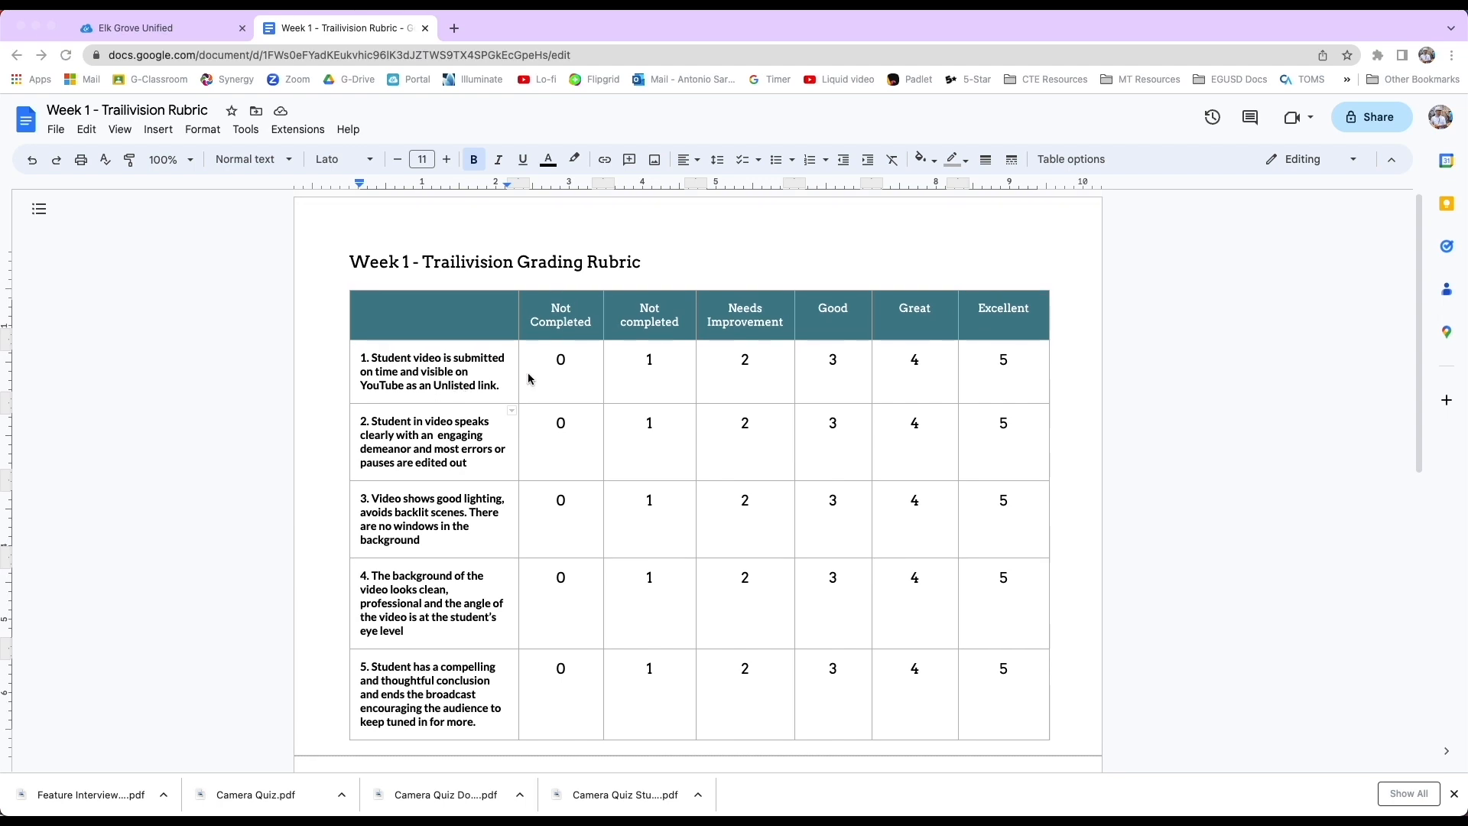
{"action": "left_click", "coordinate": [1023, 377]}
{"action": "left_click", "coordinate": [419, 388]}
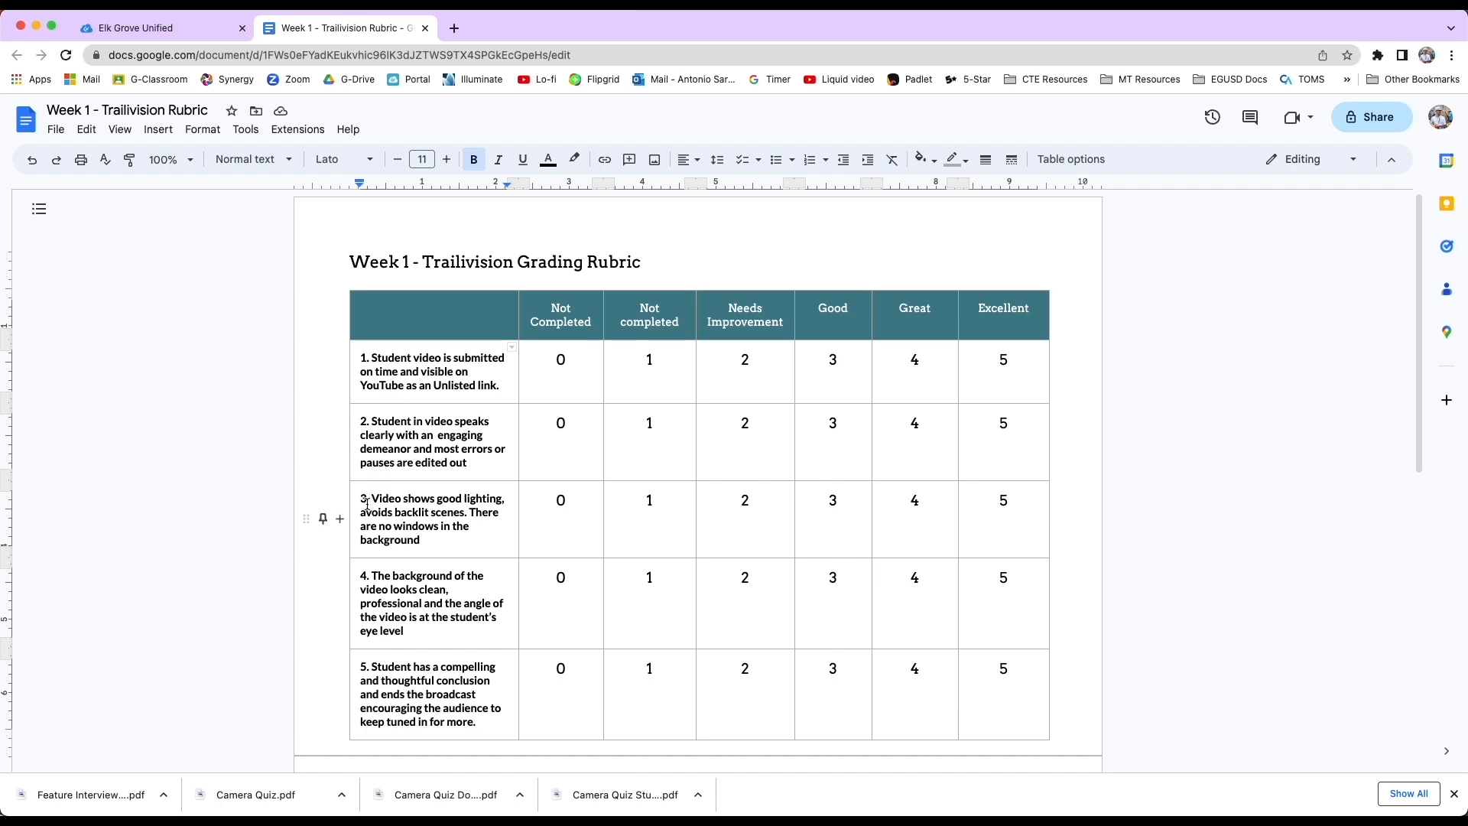
{"action": "left_click_drag", "start_coordinate": [361, 498], "coordinate": [465, 545]}
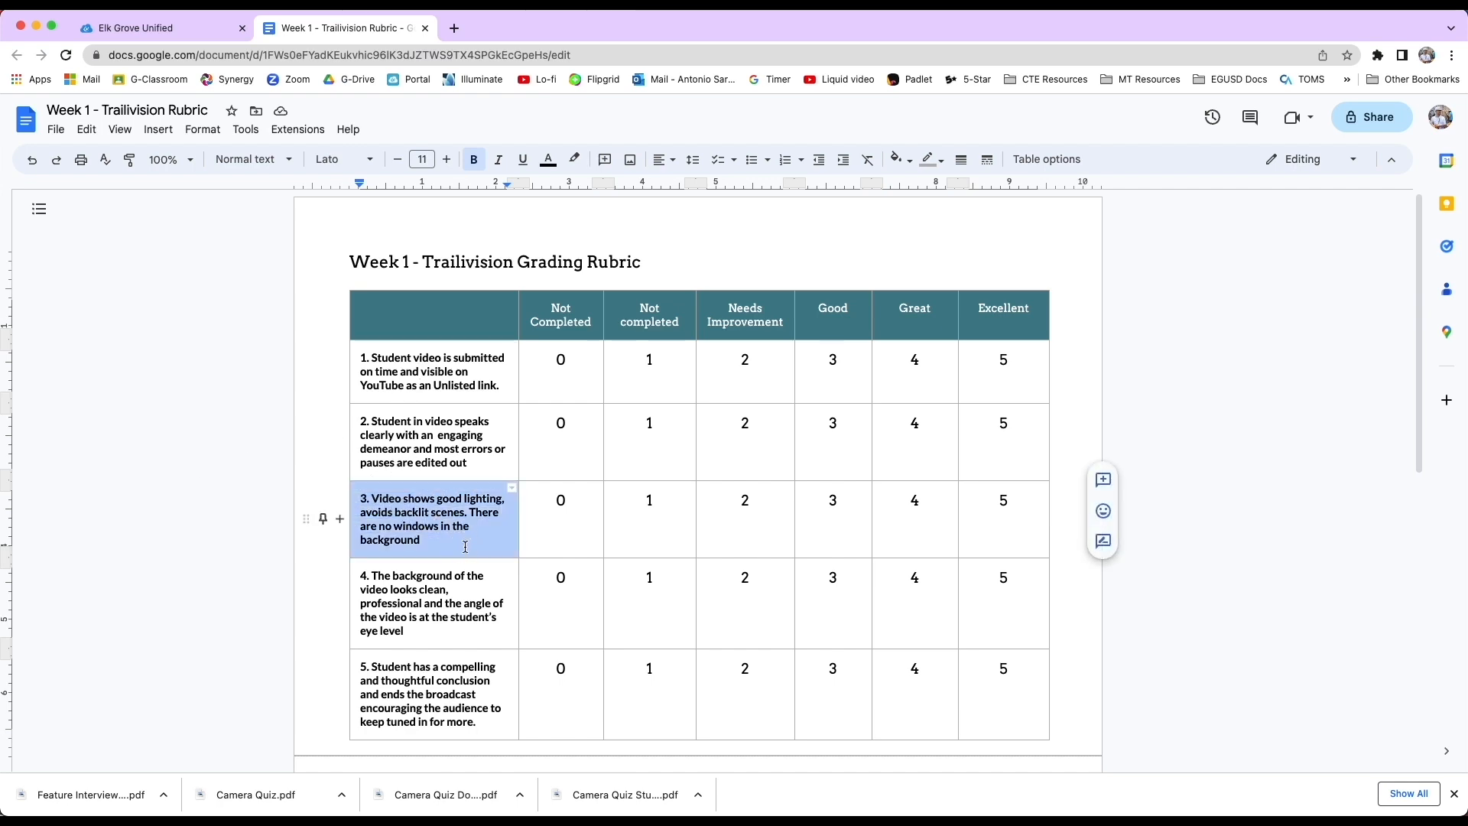
{"action": "left_click", "coordinate": [463, 543]}
{"action": "left_click", "coordinate": [395, 499]}
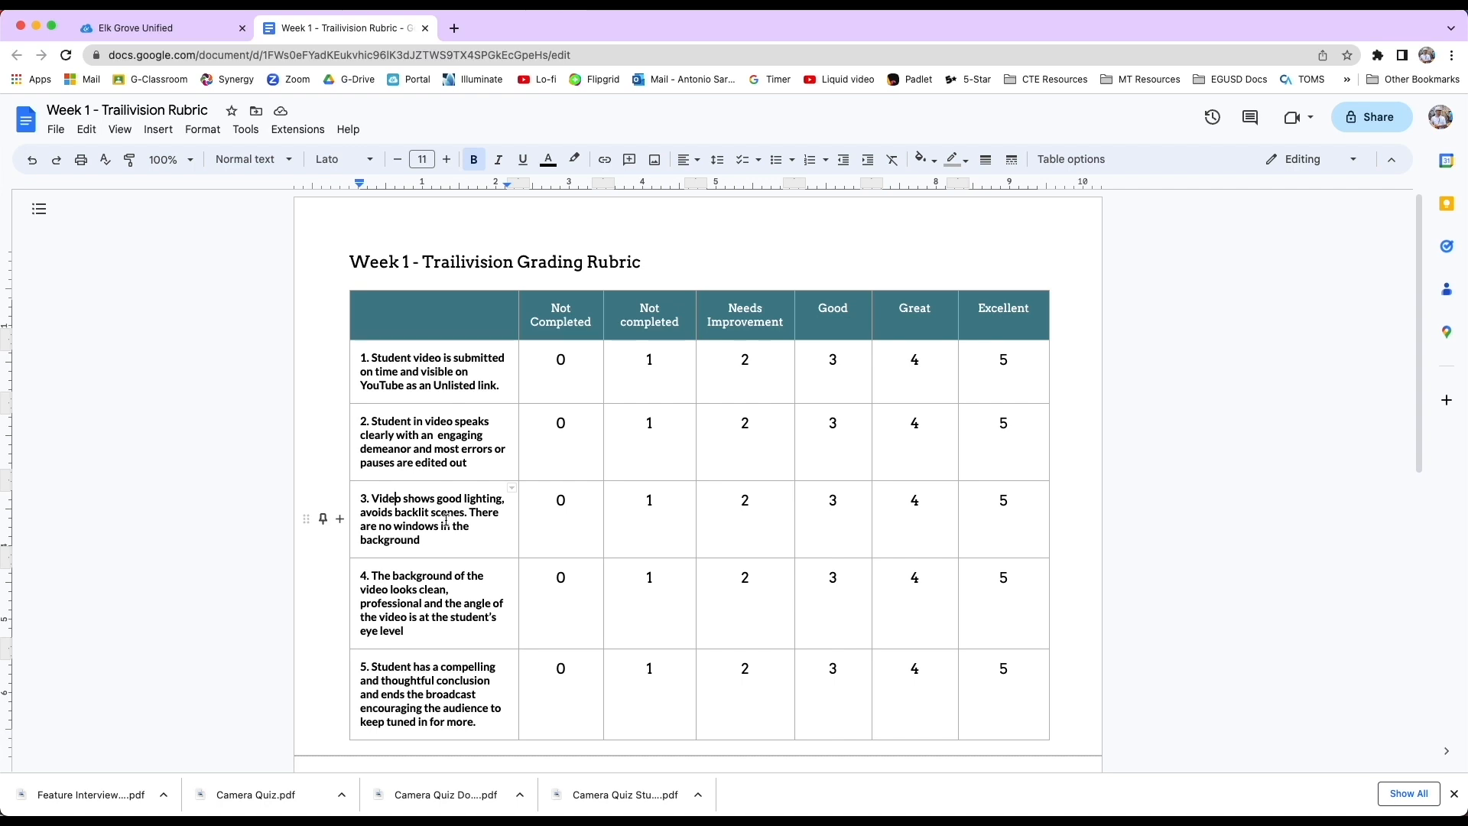
{"action": "left_click_drag", "start_coordinate": [362, 499], "coordinate": [434, 541]}
{"action": "left_click", "coordinate": [434, 542]}
{"action": "left_click_drag", "start_coordinate": [544, 501], "coordinate": [1001, 502]}
{"action": "left_click", "coordinate": [1001, 503]}
{"action": "left_click", "coordinate": [531, 503]}
{"action": "left_click", "coordinate": [1007, 500]}
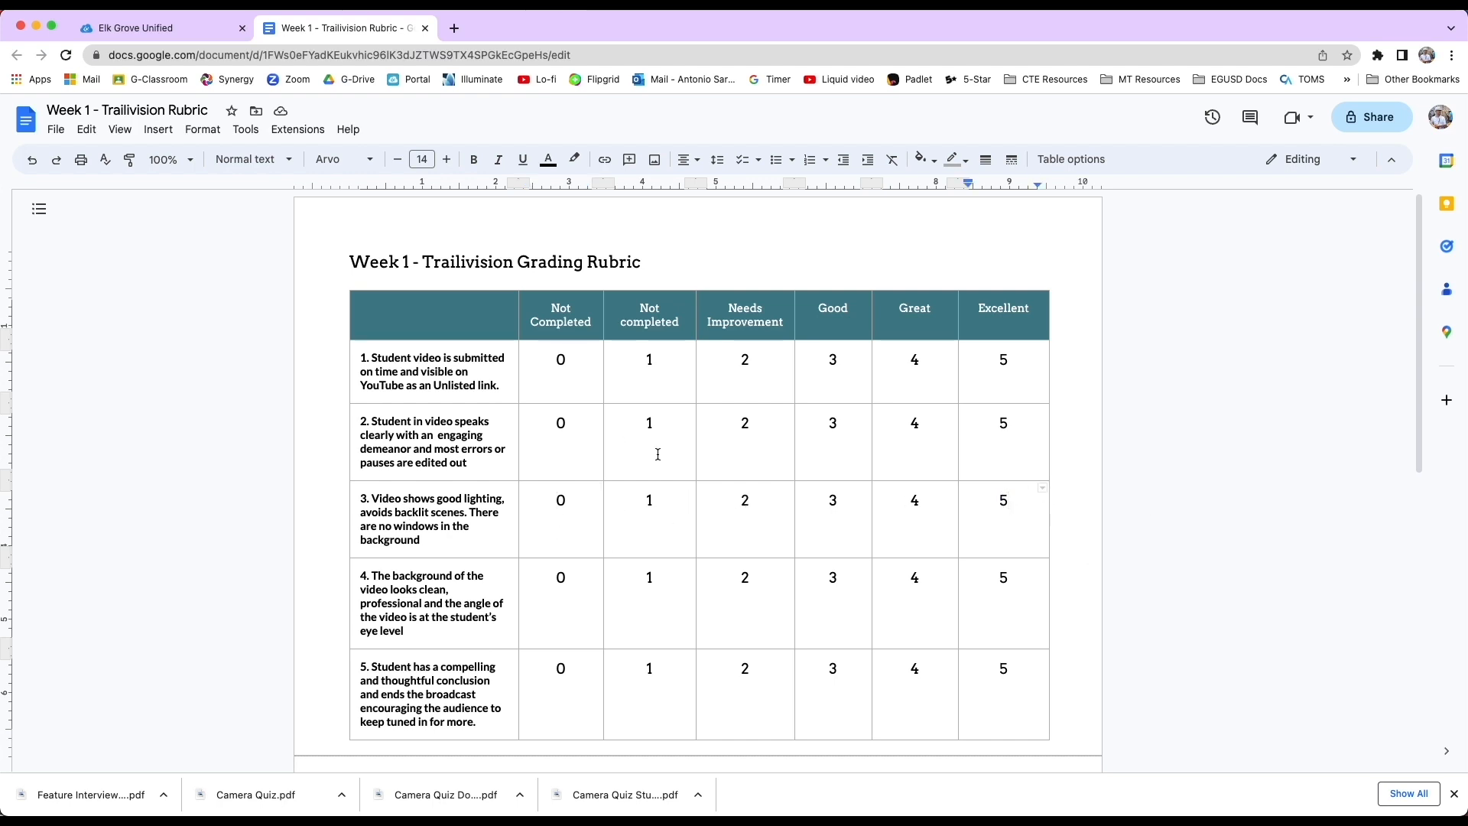
{"action": "scroll", "coordinate": [657, 450], "scroll_direction": "down", "scroll_amount": 1}
{"action": "scroll", "coordinate": [657, 449], "scroll_direction": "up", "scroll_amount": 1}
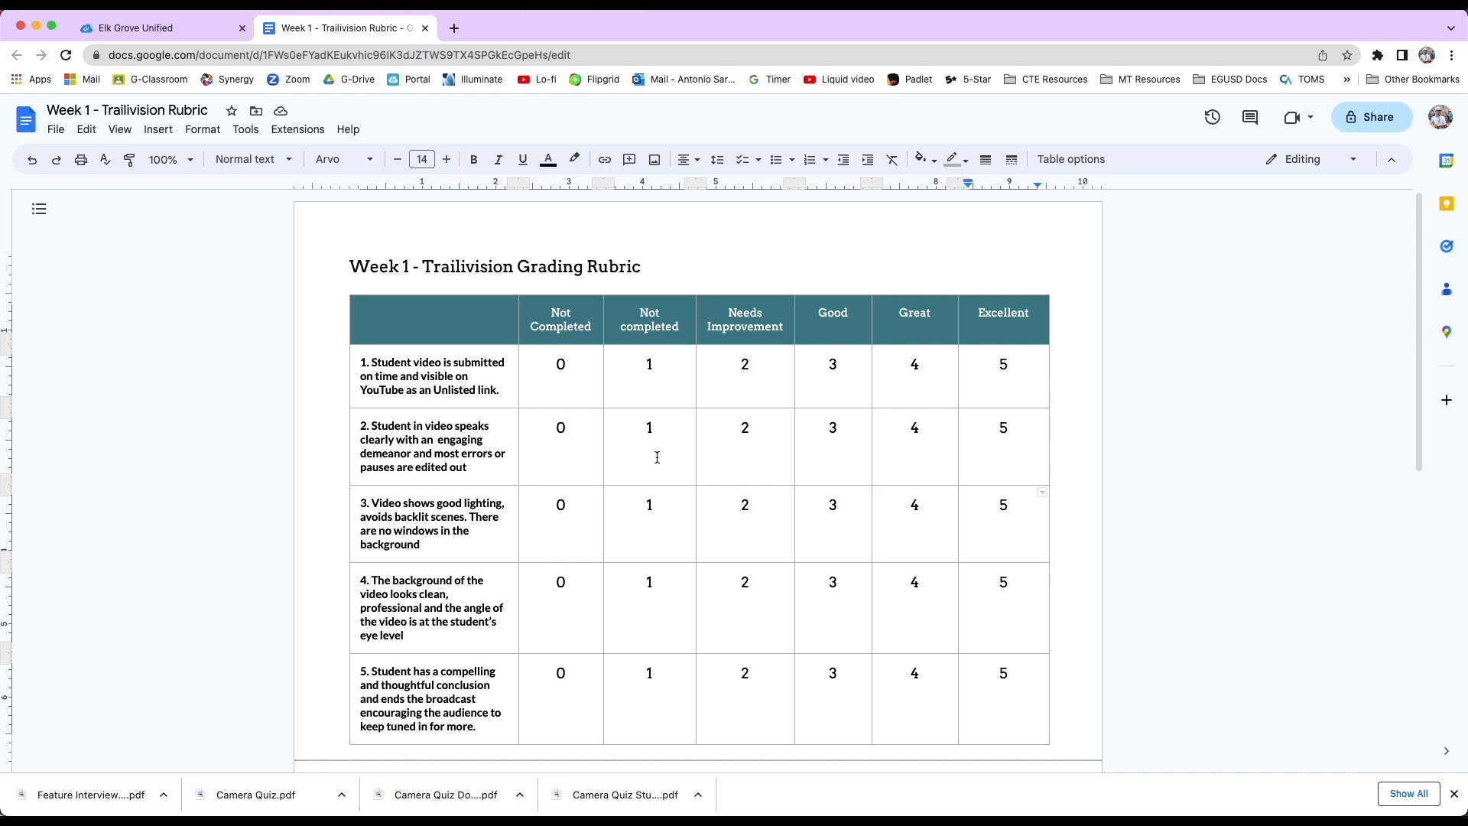
{"action": "scroll", "coordinate": [609, 445], "scroll_direction": "down", "scroll_amount": 3}
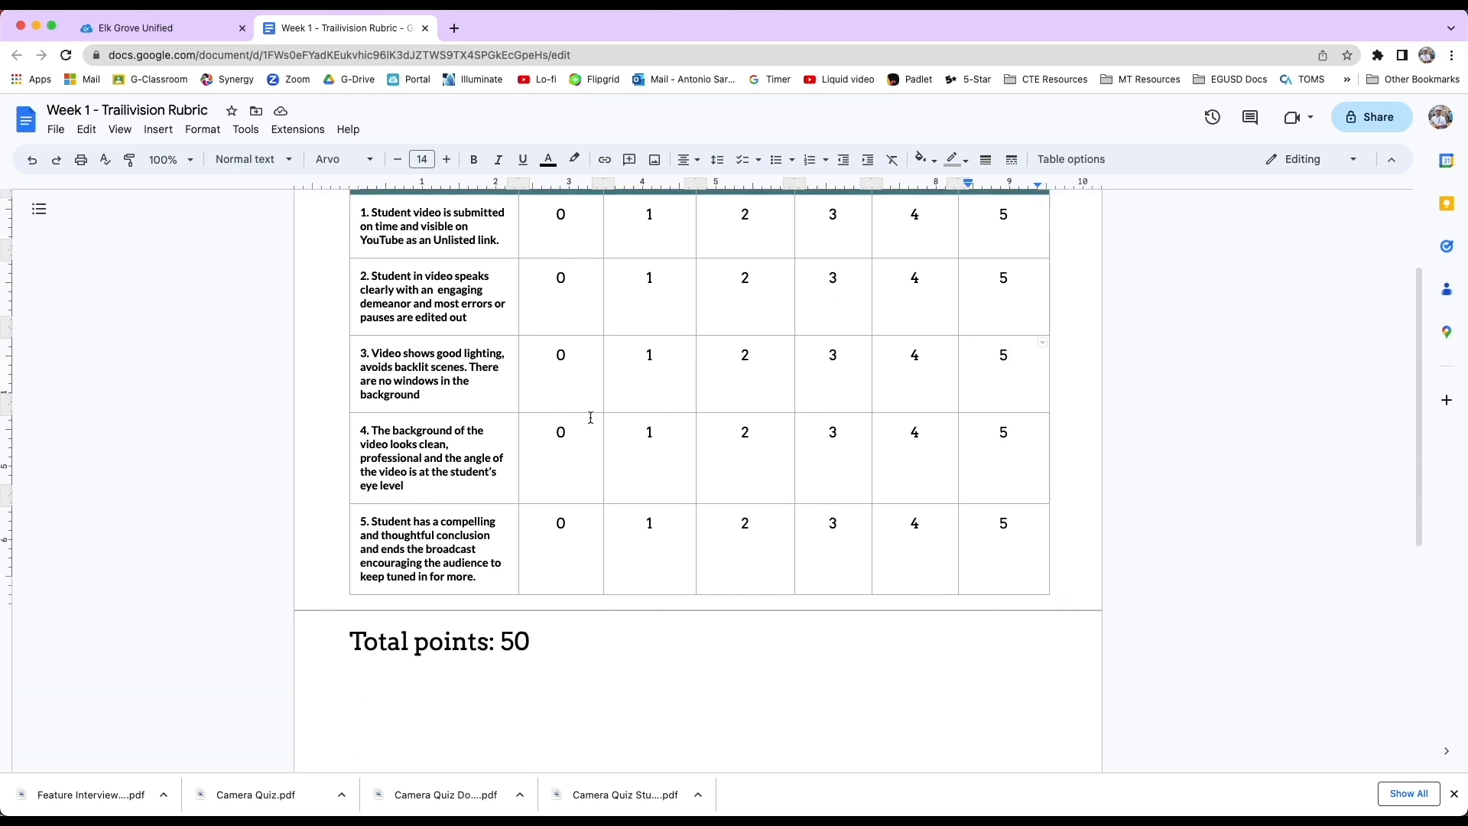
{"action": "scroll", "coordinate": [594, 417], "scroll_direction": "up", "scroll_amount": 3}
{"action": "left_click_drag", "start_coordinate": [324, 319], "coordinate": [983, 705]}
{"action": "left_click", "coordinate": [999, 673]}
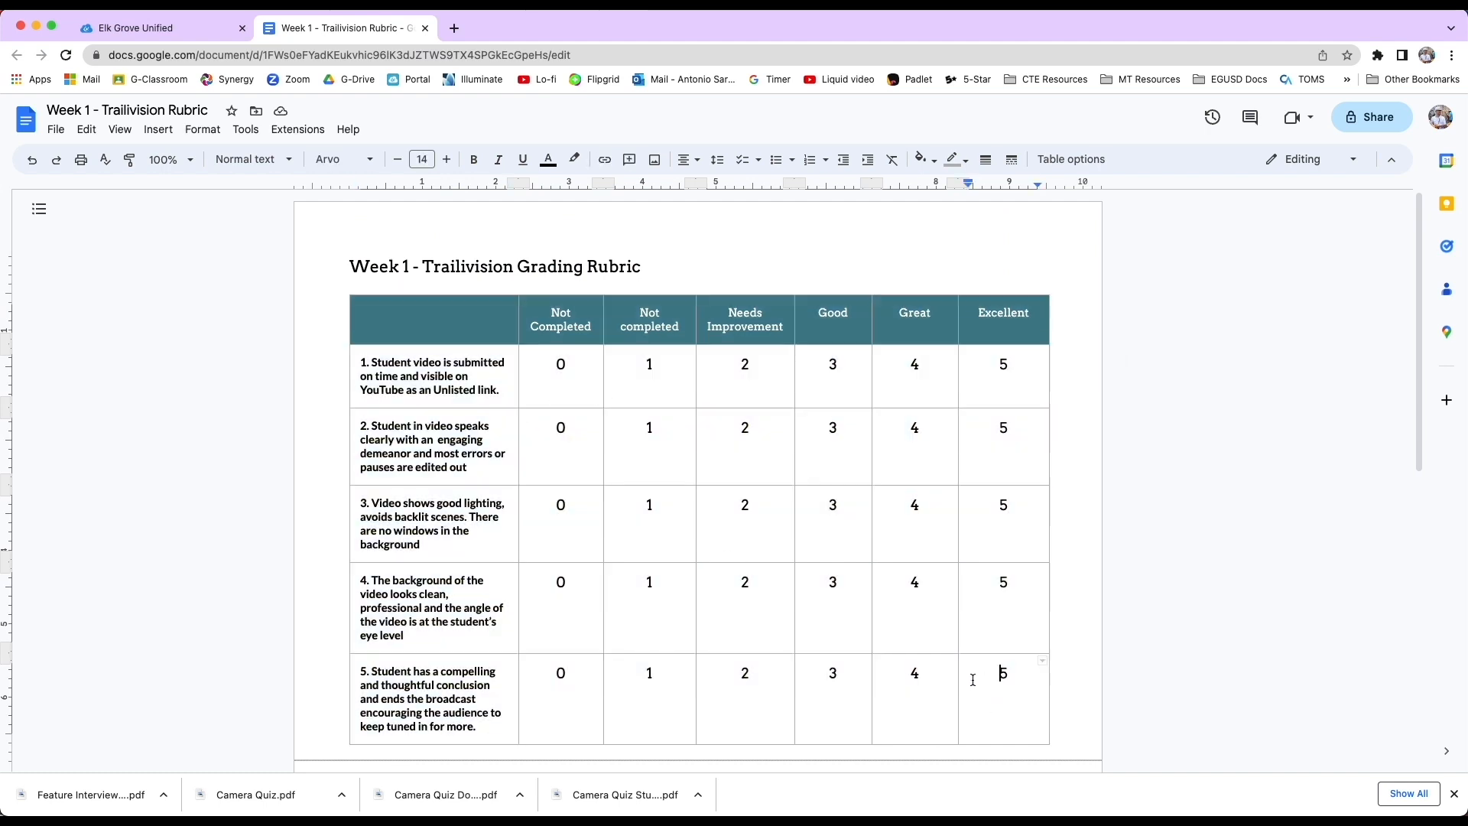
Download the document as a PDF named Trailivision Rubric.
{"action": "left_click", "coordinate": [55, 130]}
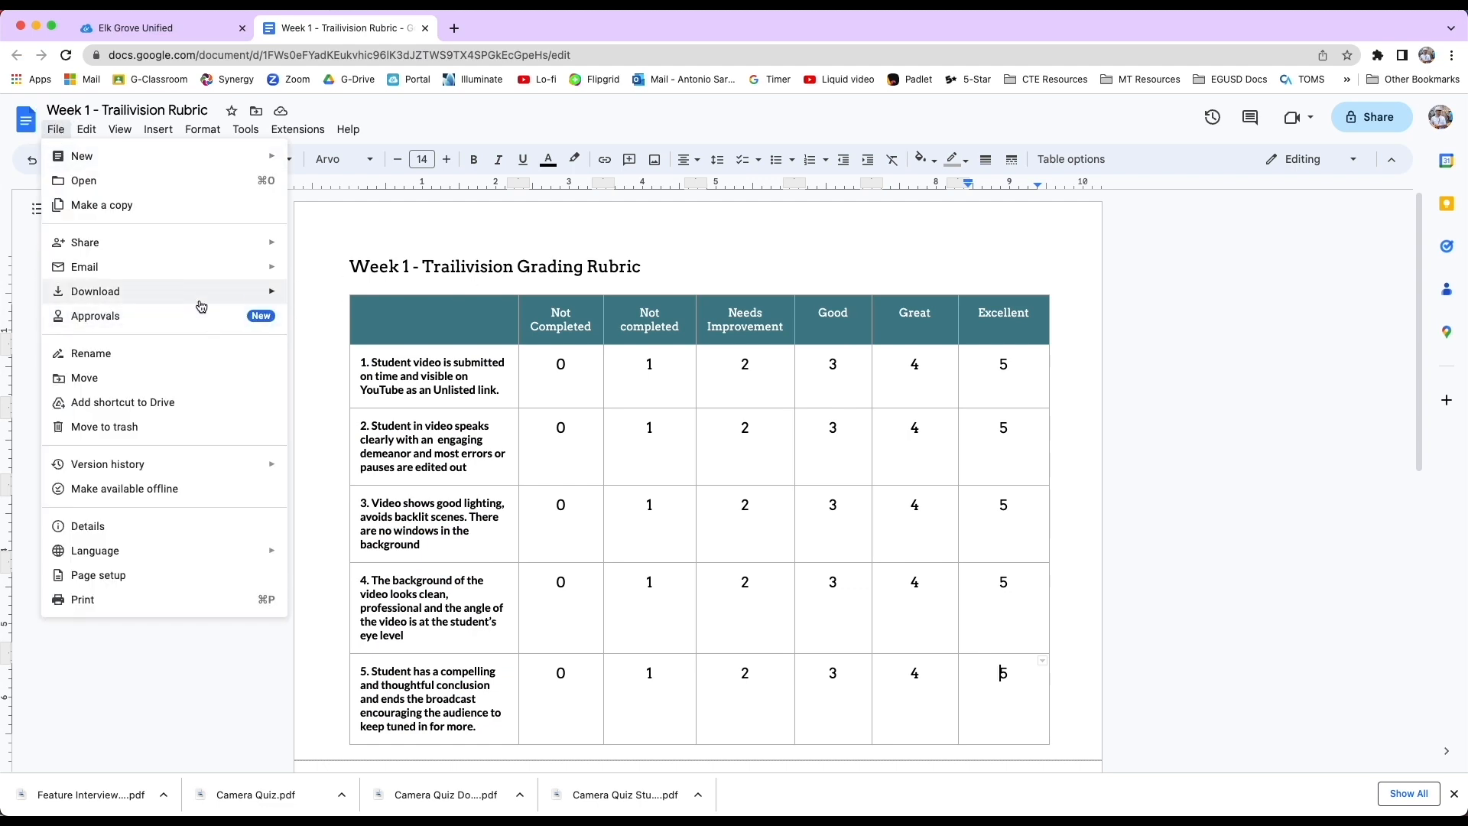
{"action": "mouse_move", "coordinate": [215, 300]}
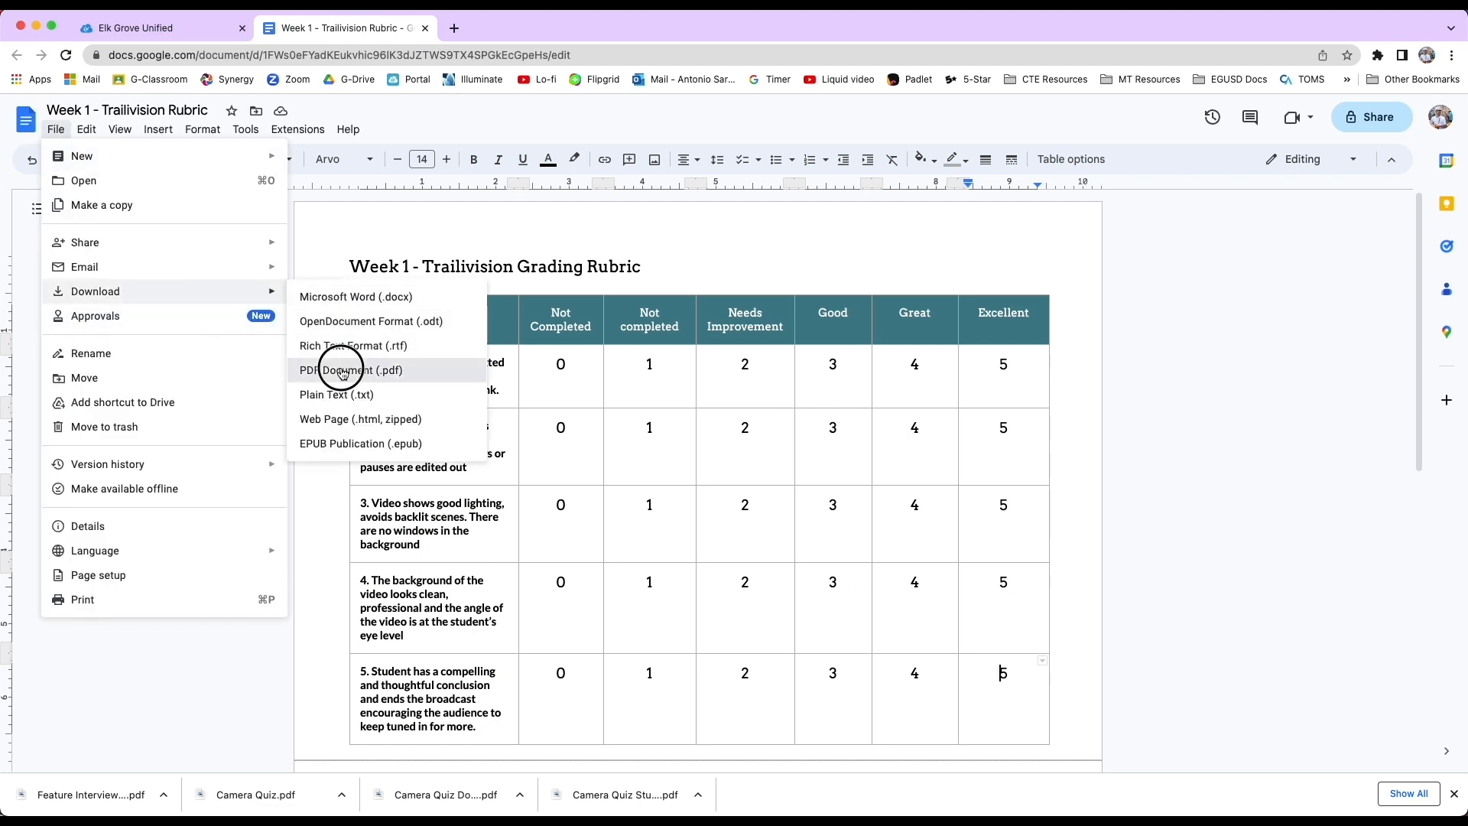
{"action": "left_click", "coordinate": [377, 369]}
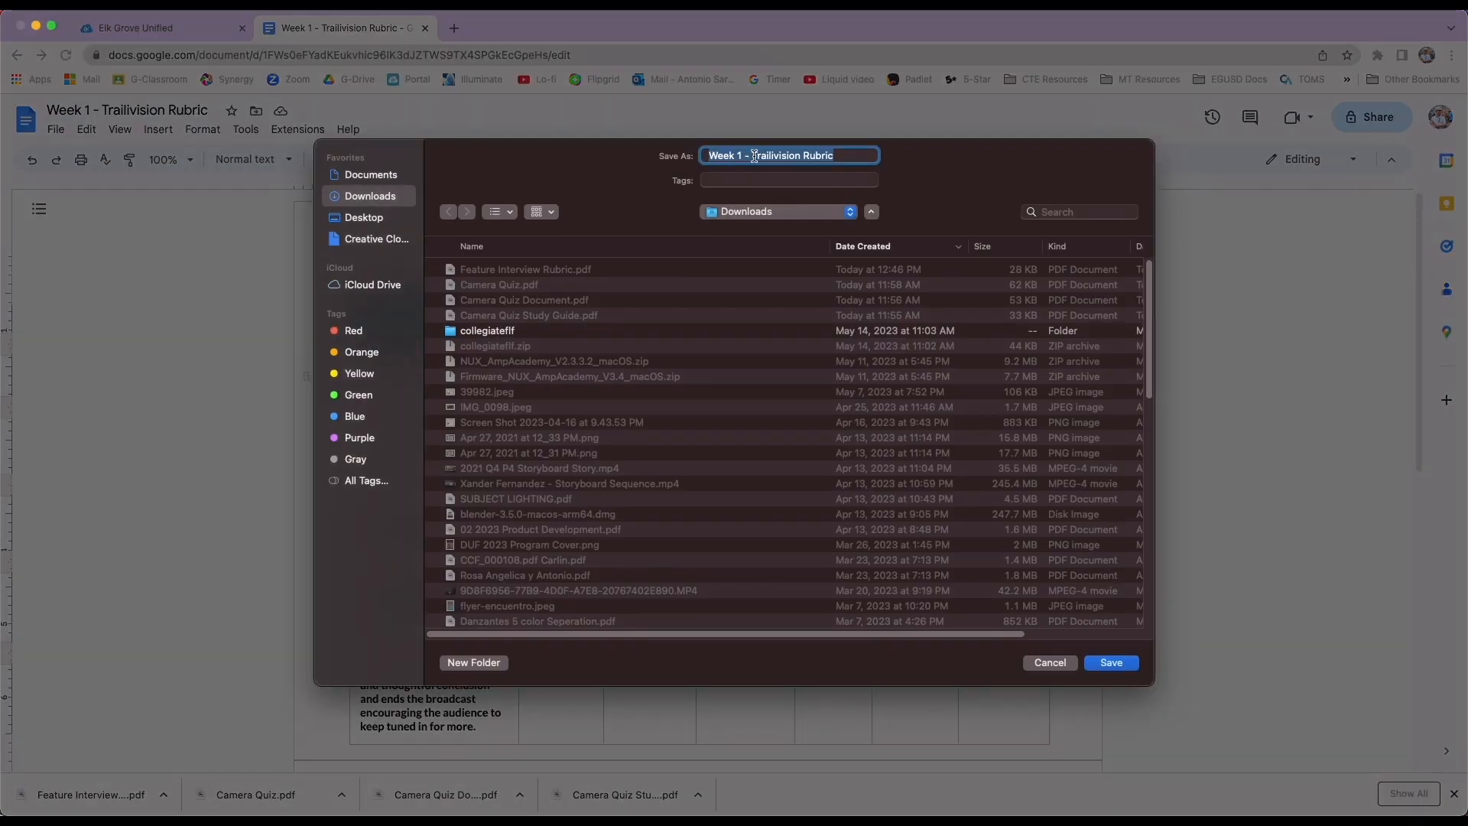
{"action": "left_click_drag", "start_coordinate": [754, 156], "coordinate": [699, 156]}
{"action": "key", "text": "BackSpace"}
{"action": "key", "text": "Delete"}
{"action": "key", "text": "Return"}
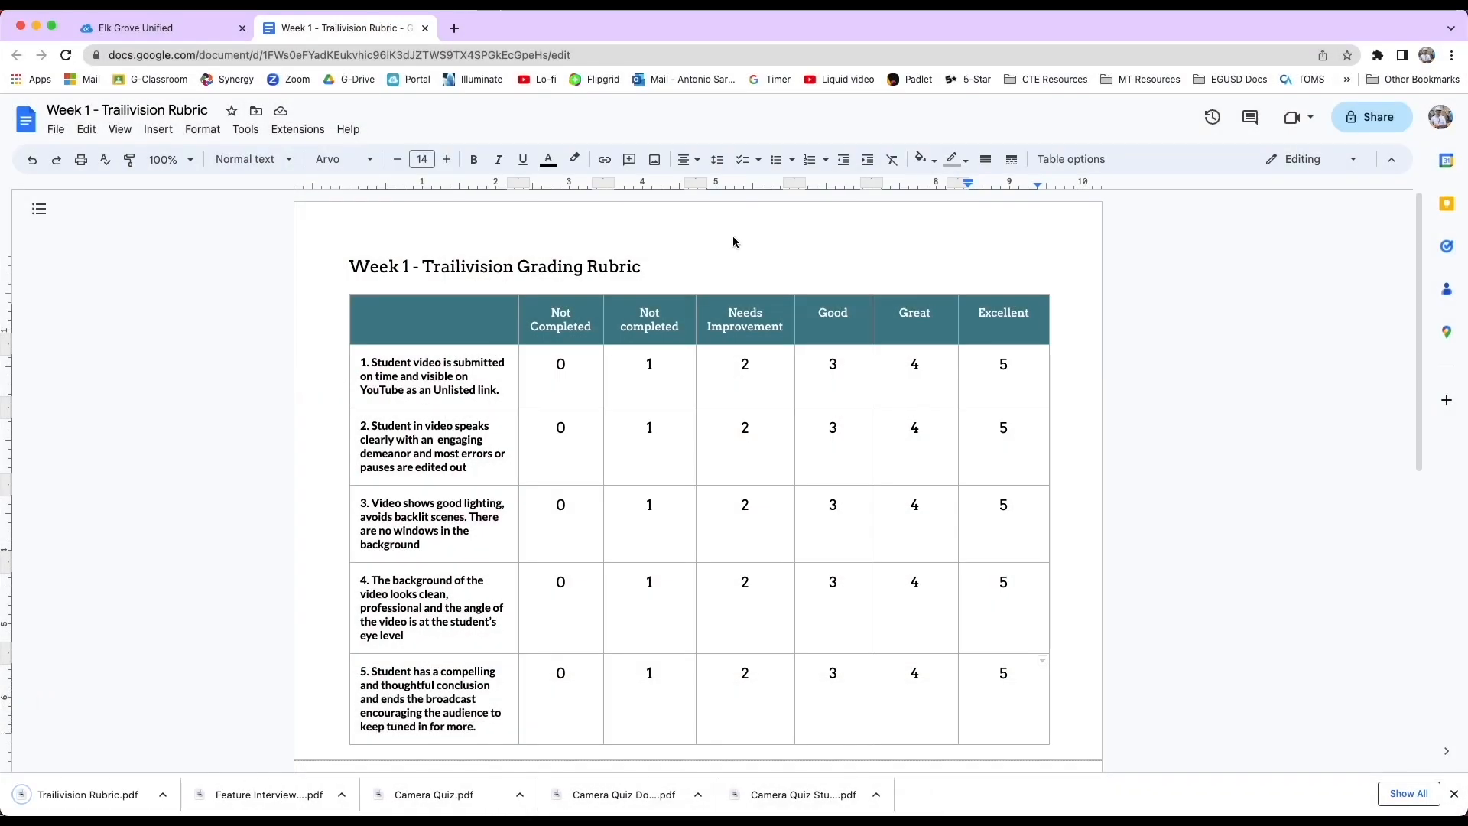
Switch to the Elk Grove Unified tab and open Illuminate - Staff.
{"action": "scroll", "coordinate": [324, 370], "scroll_direction": "down", "scroll_amount": 3}
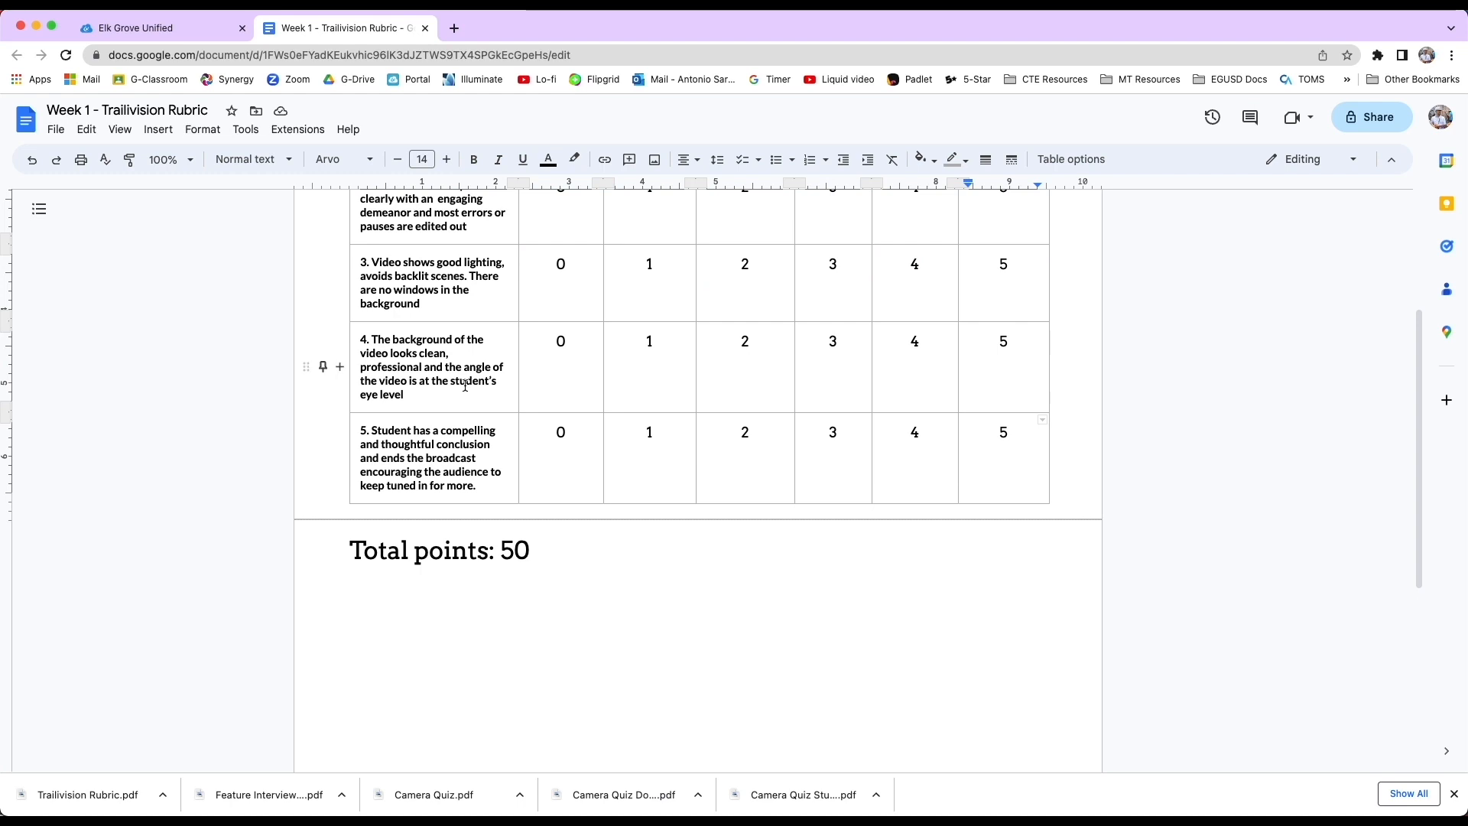
{"action": "scroll", "coordinate": [321, 364], "scroll_direction": "up", "scroll_amount": 3}
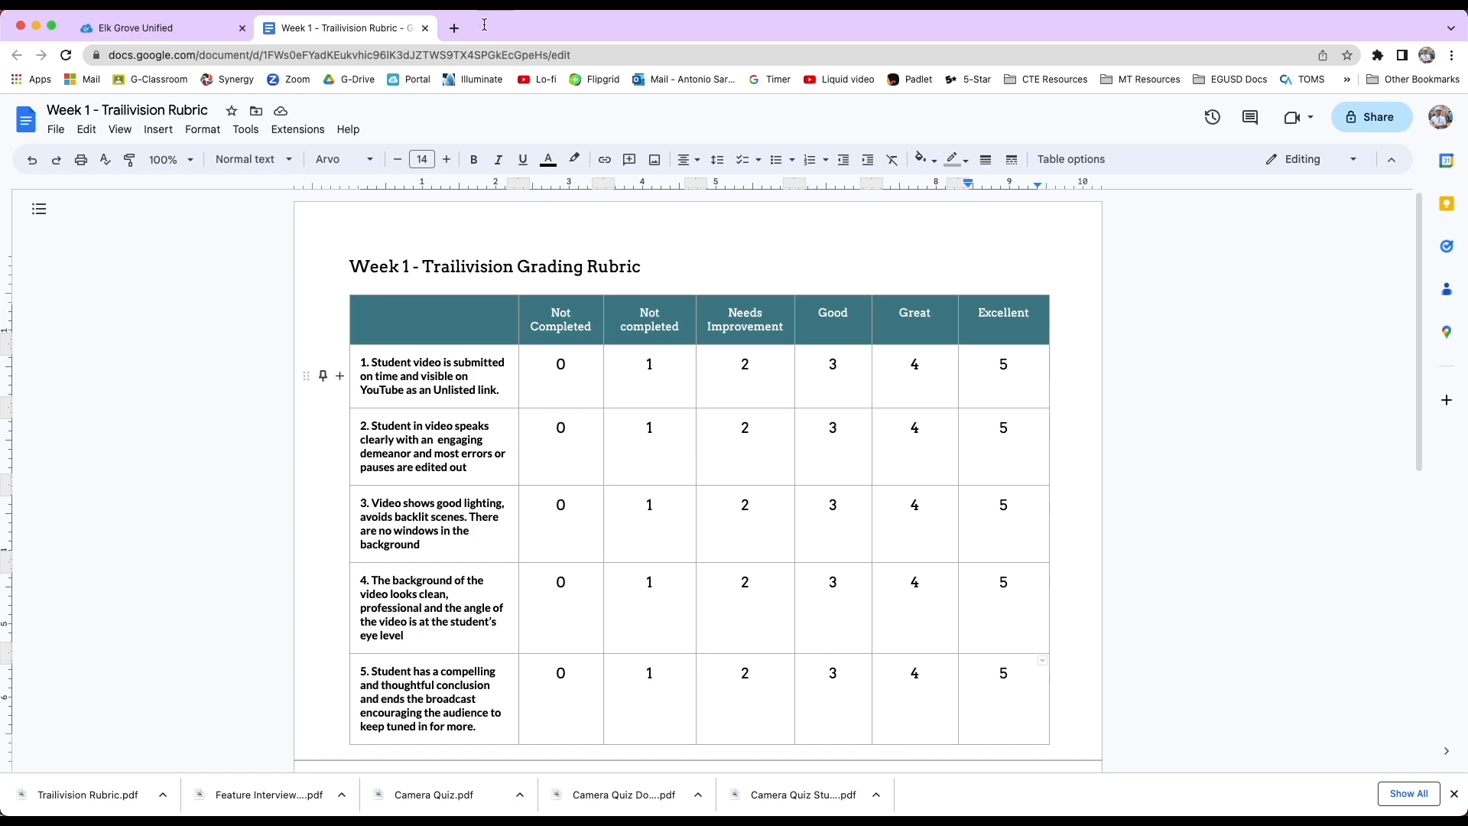
{"action": "left_click", "coordinate": [136, 28]}
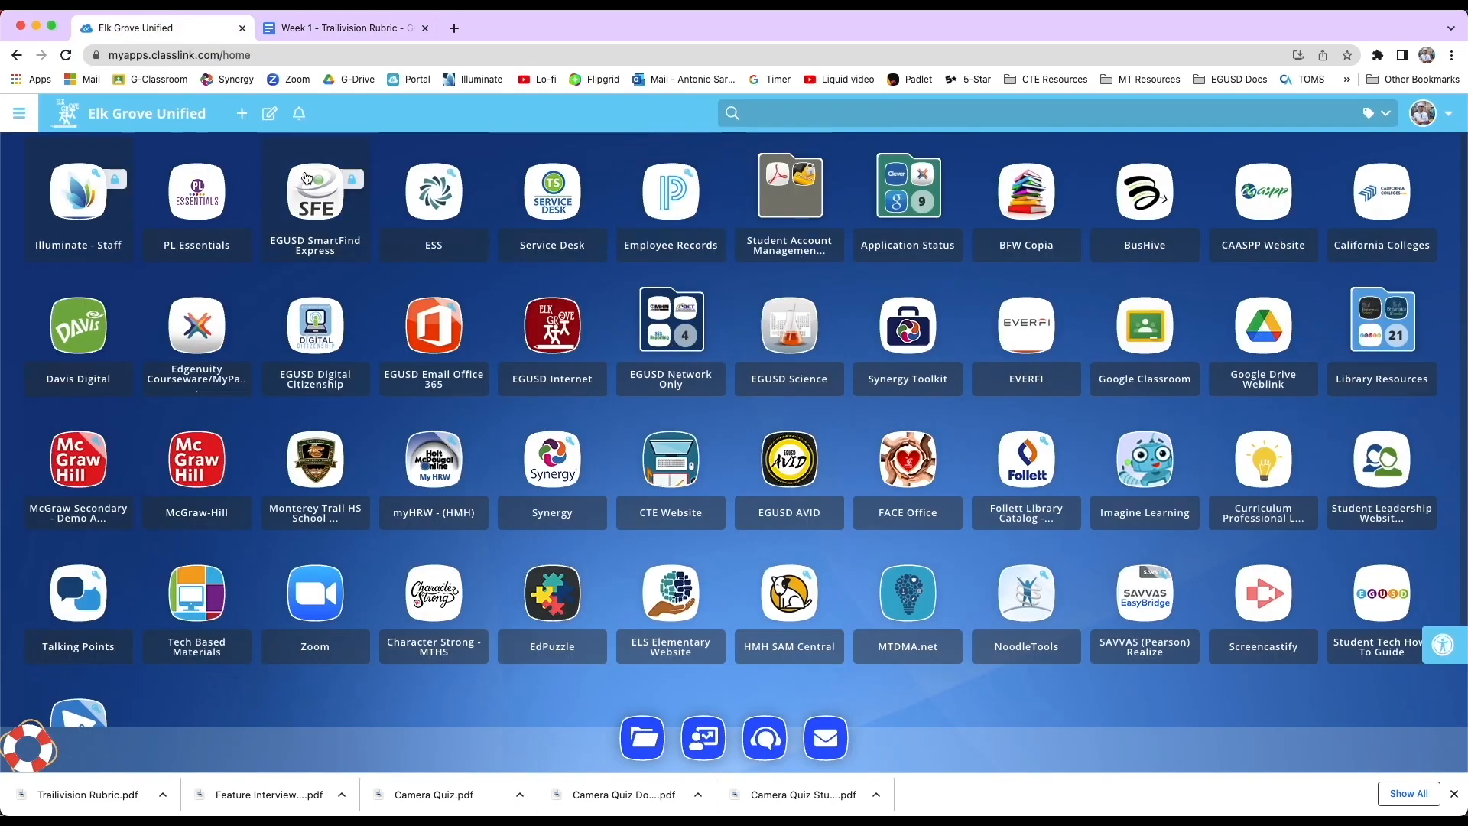
{"action": "left_click", "coordinate": [82, 183]}
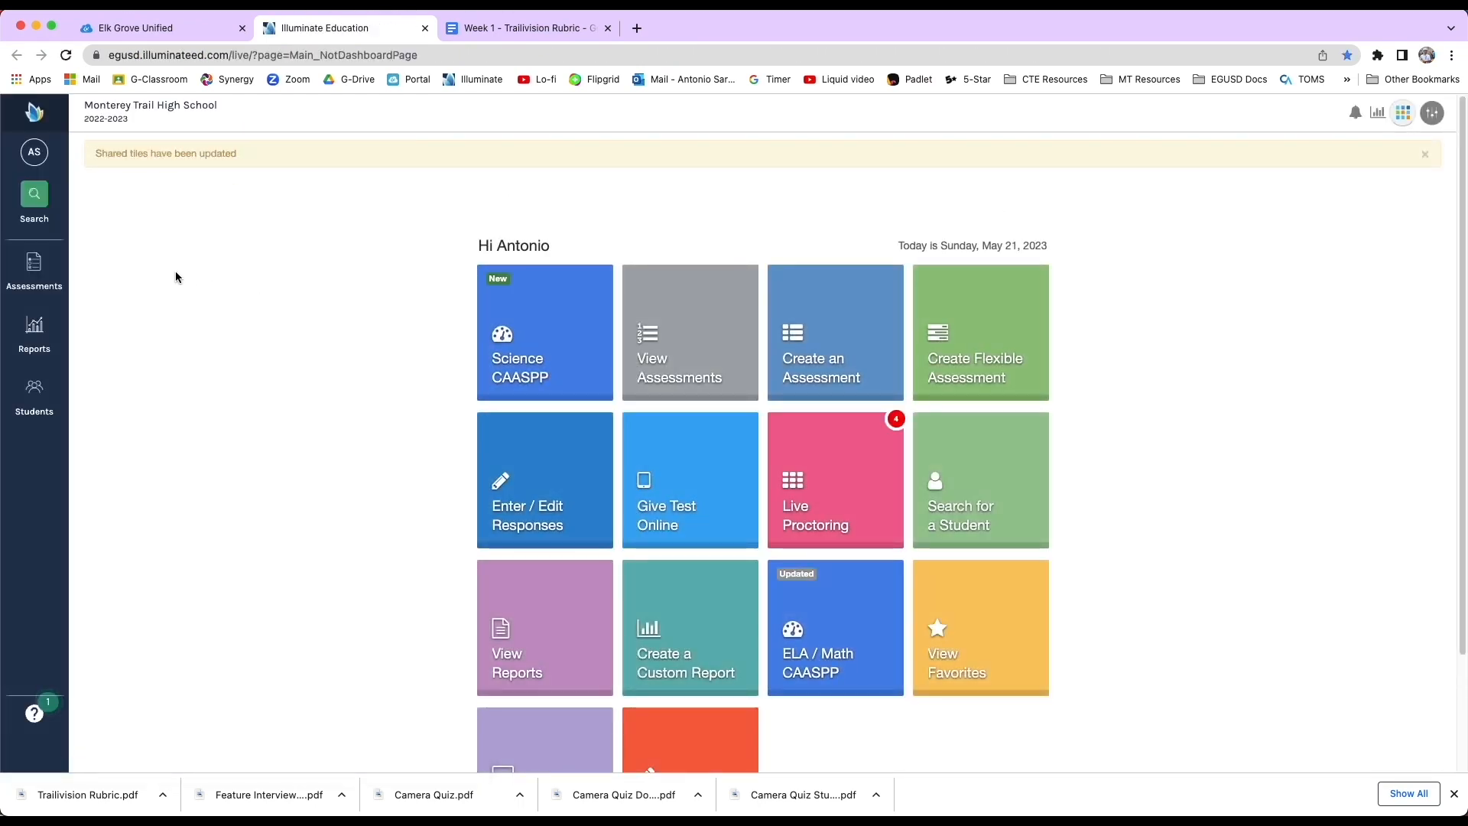
Start creating a new Flexible assessment from the Assessments menu.
{"action": "left_click", "coordinate": [34, 269]}
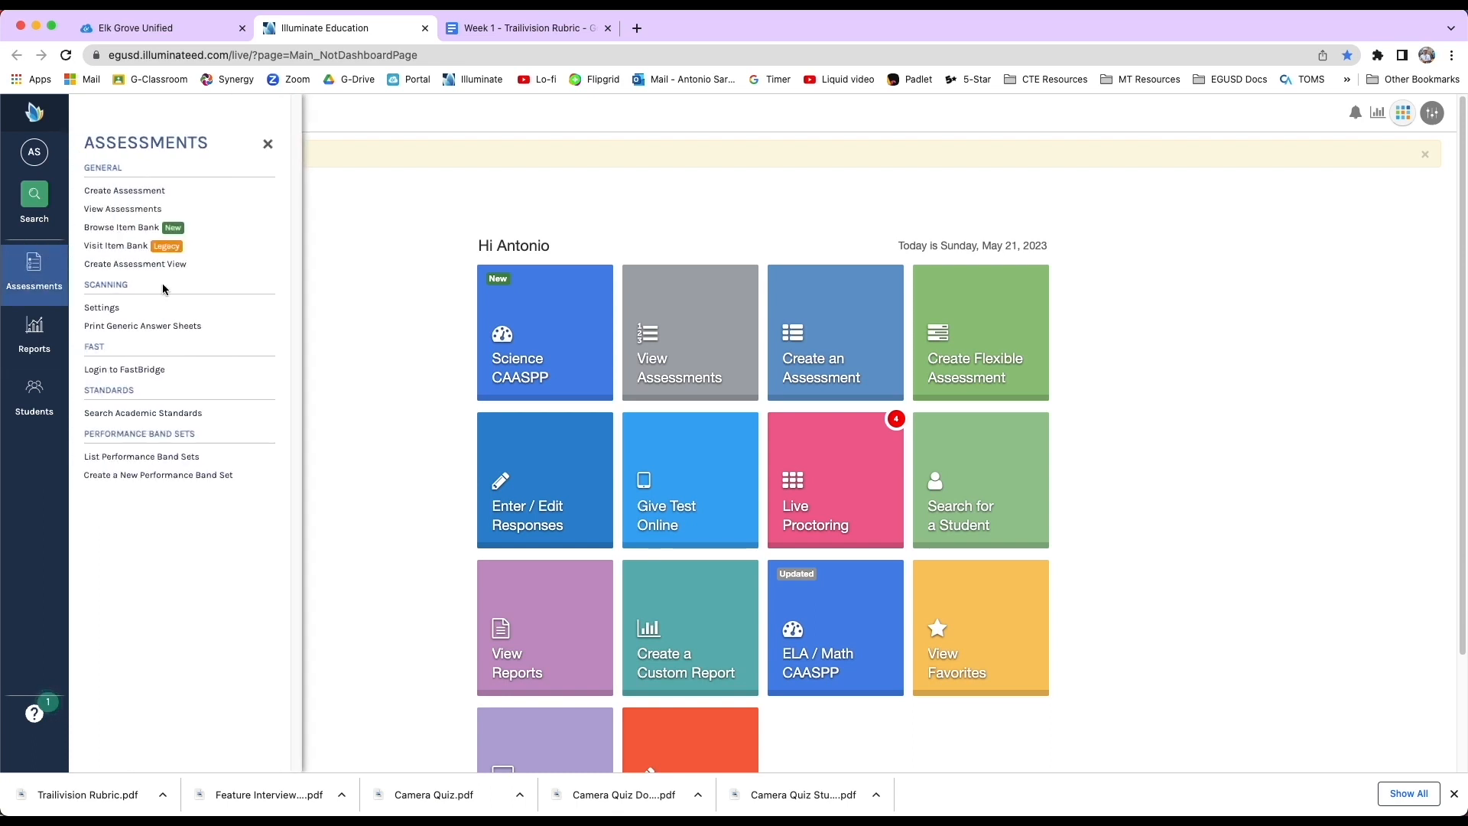
{"action": "left_click", "coordinate": [140, 191]}
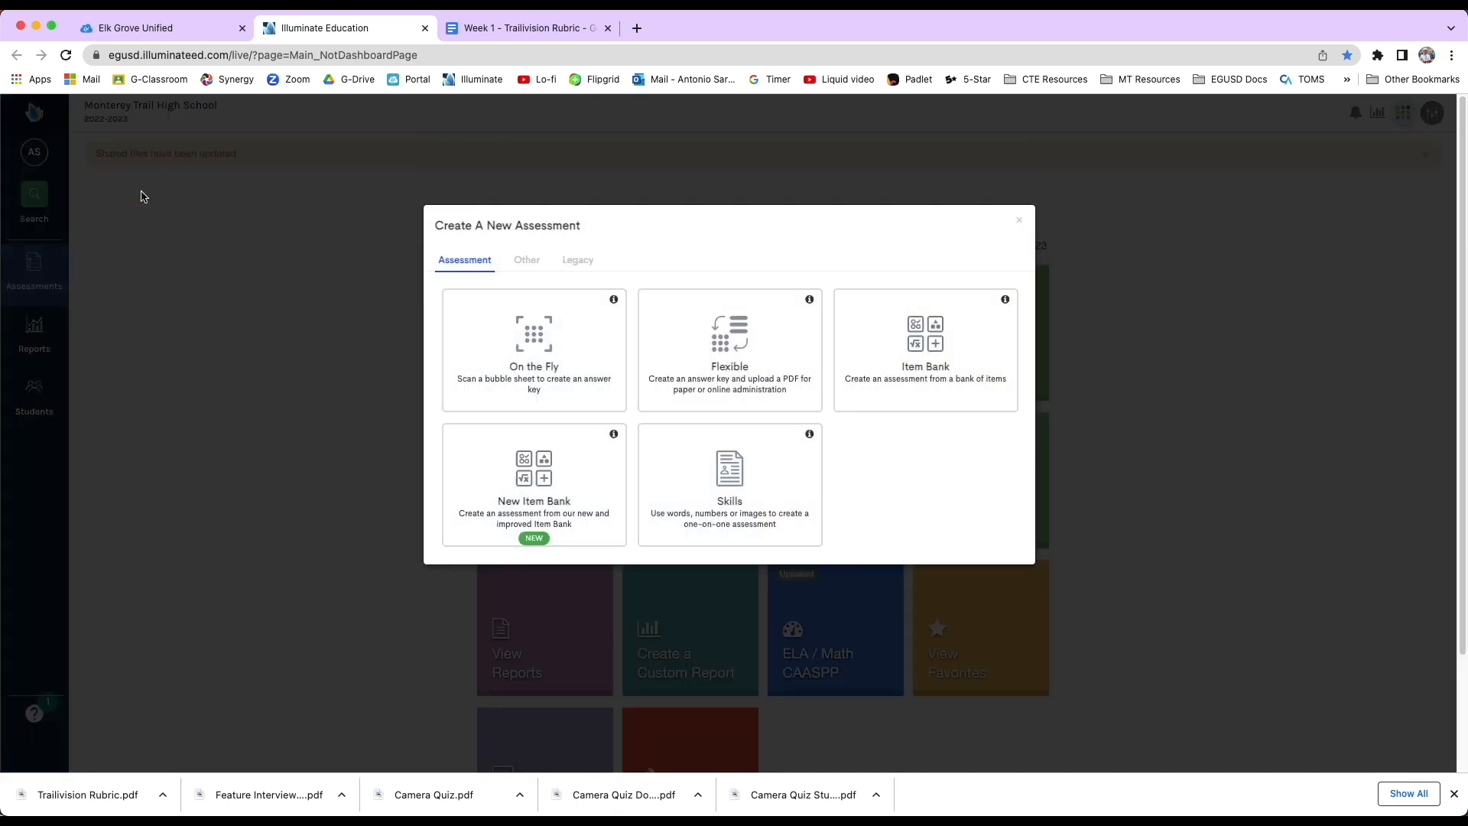
{"action": "left_click", "coordinate": [732, 335]}
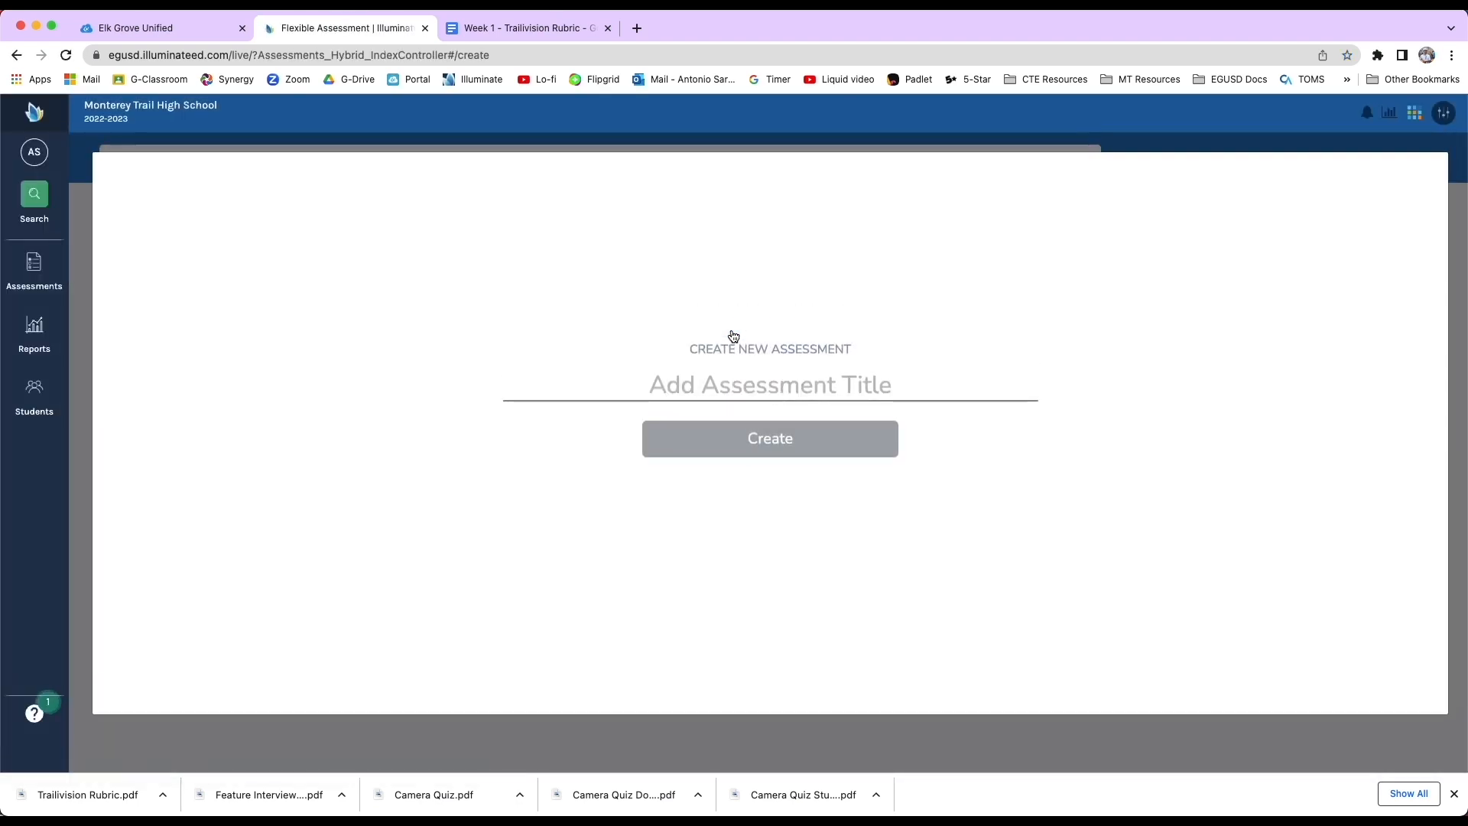
{"action": "left_click", "coordinate": [730, 381]}
Title the new assessment Trailivision Project Reflection Rubric and create it.
{"action": "type", "text": "Trailivisio"}
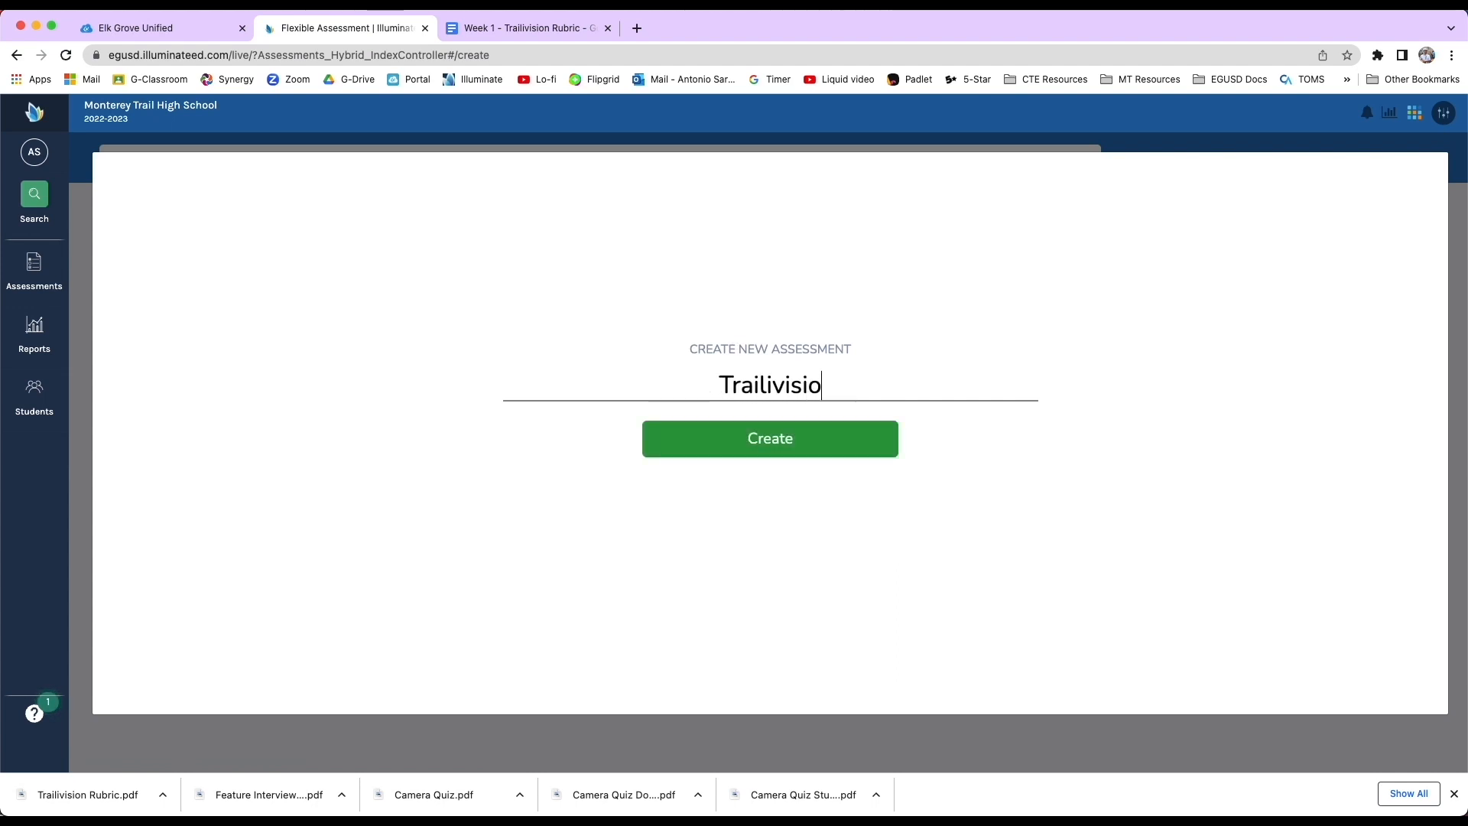
{"action": "type", "text": "n Ref"}
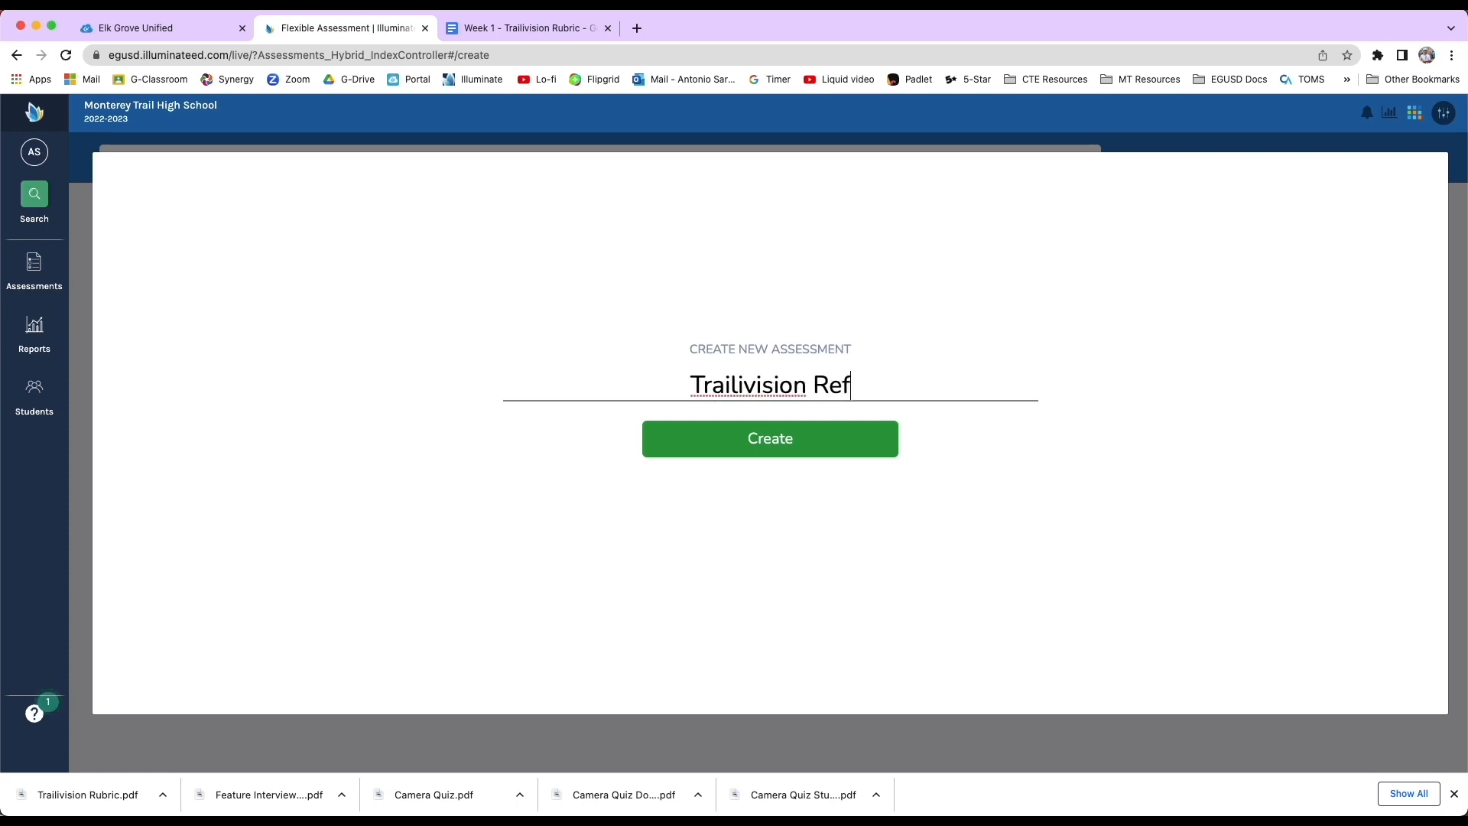
{"action": "type", "text": "lection Rubric"}
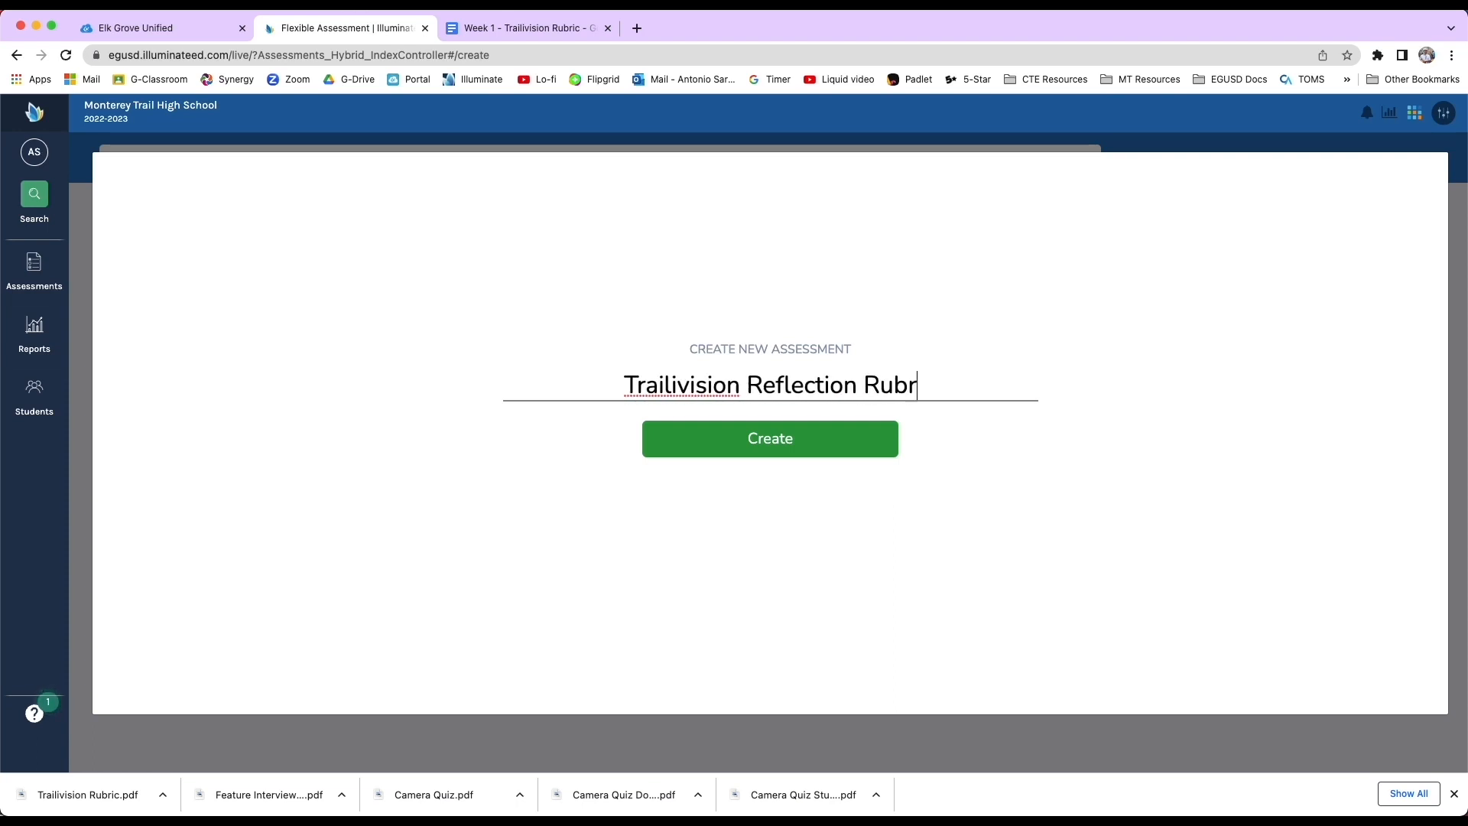
{"action": "left_click", "coordinate": [742, 384]}
{"action": "type", "text": "Project"}
{"action": "left_click", "coordinate": [762, 438]}
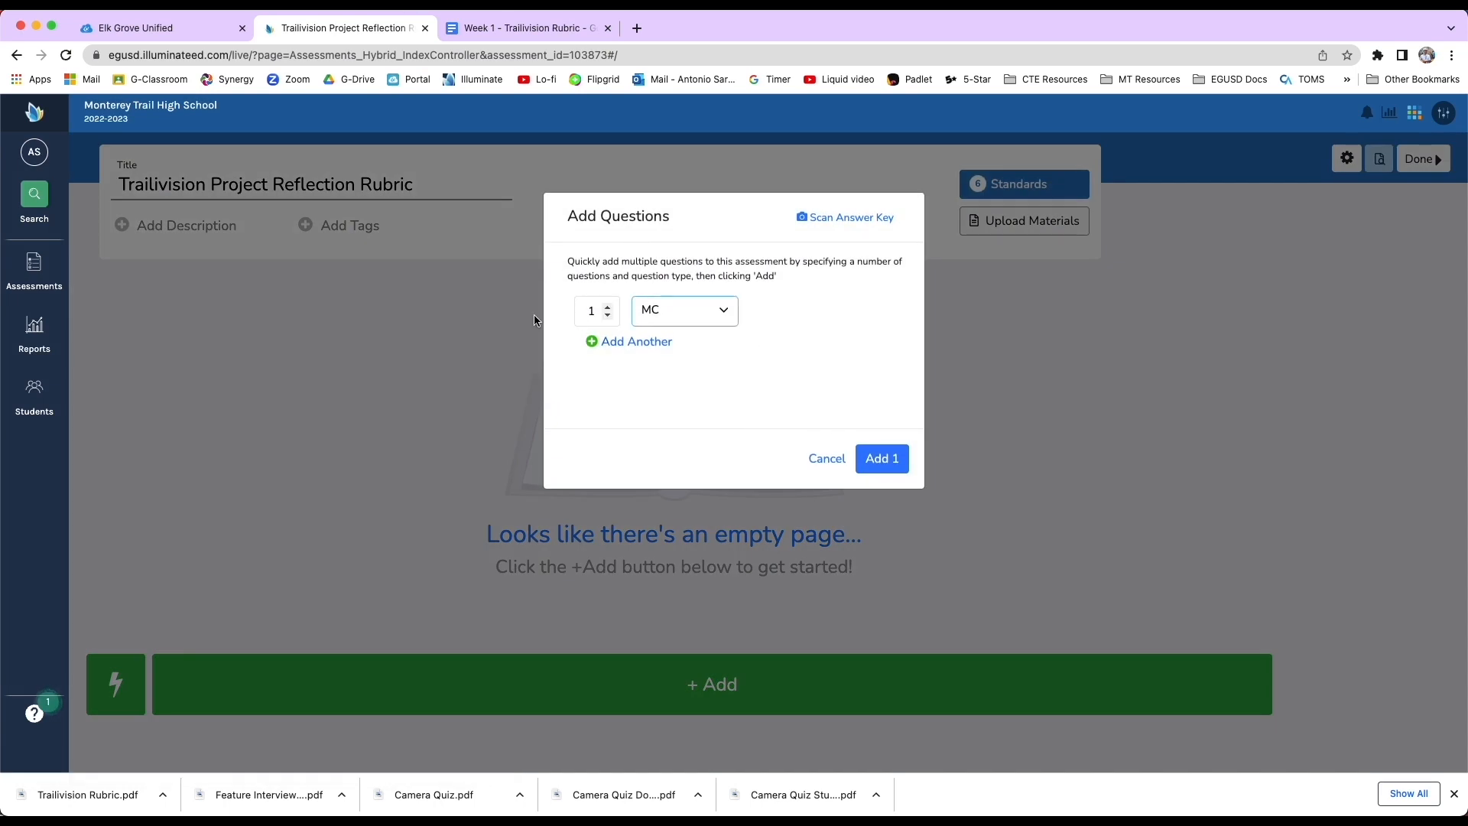
Add one question of type Multiple Choice Advanced (MC Adv).
{"action": "left_click", "coordinate": [724, 313]}
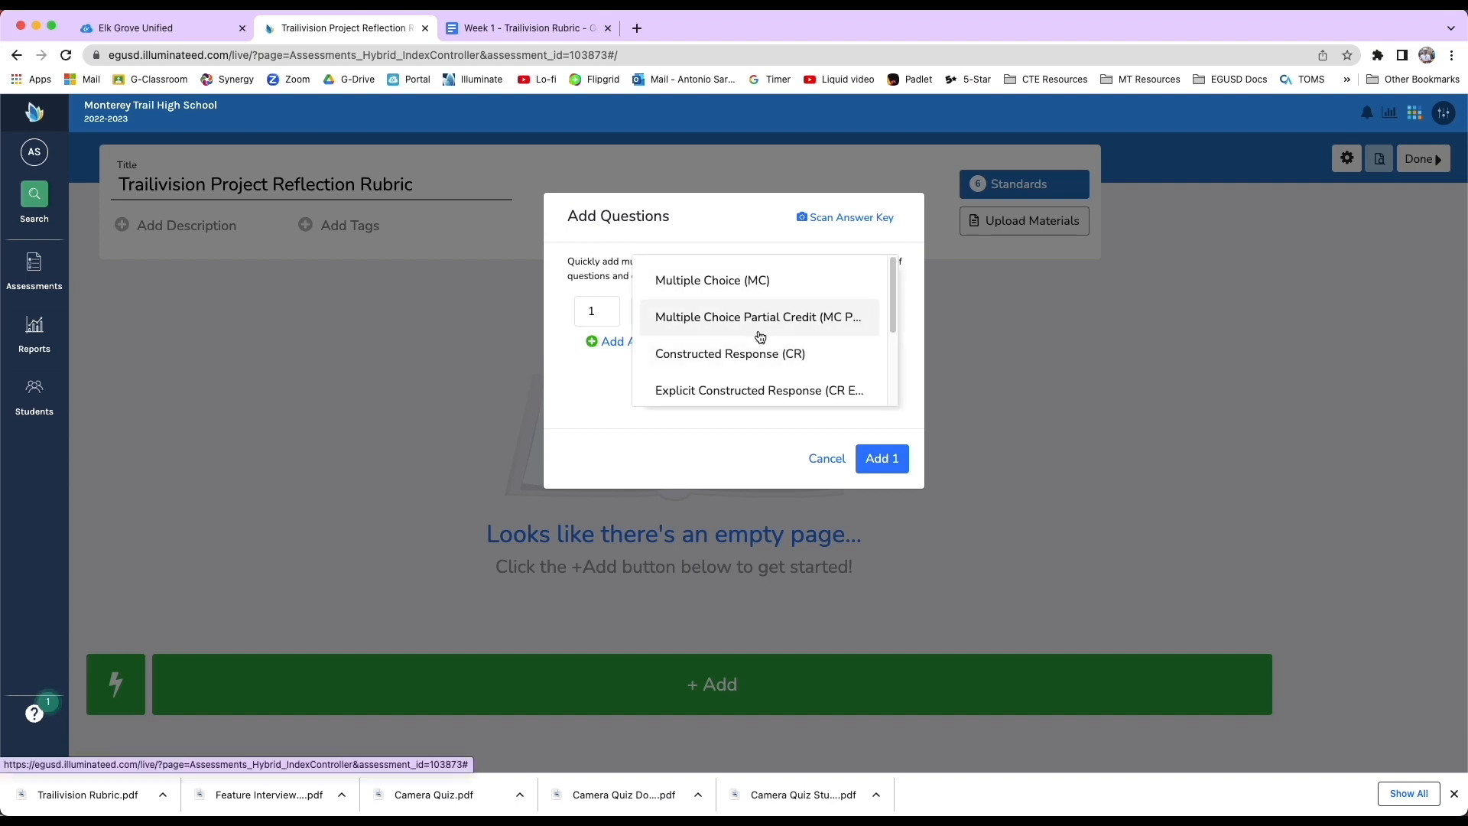
{"action": "scroll", "coordinate": [760, 338], "scroll_direction": "down", "scroll_amount": 1}
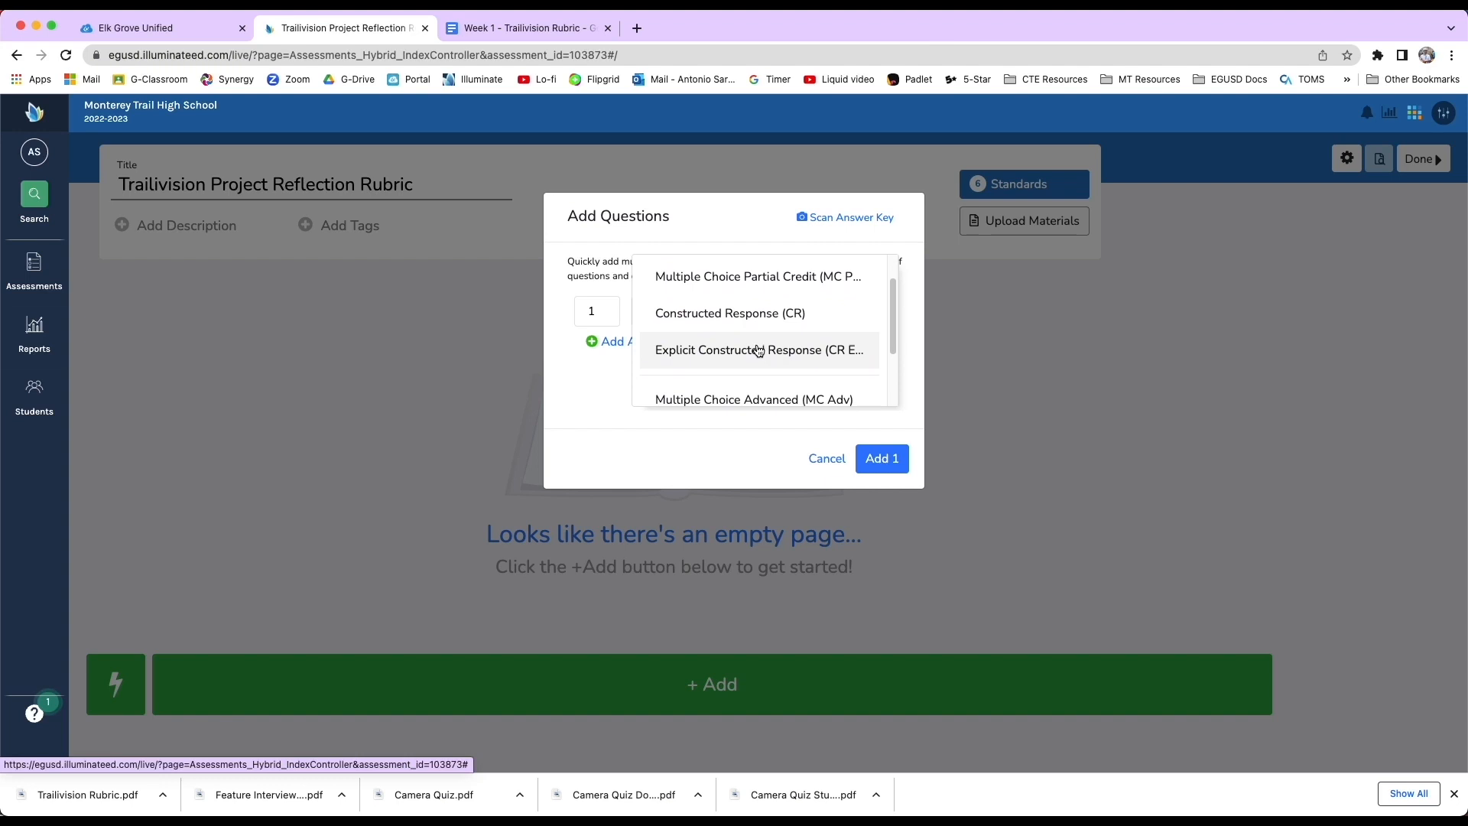
{"action": "scroll", "coordinate": [734, 394], "scroll_direction": "down", "scroll_amount": 1}
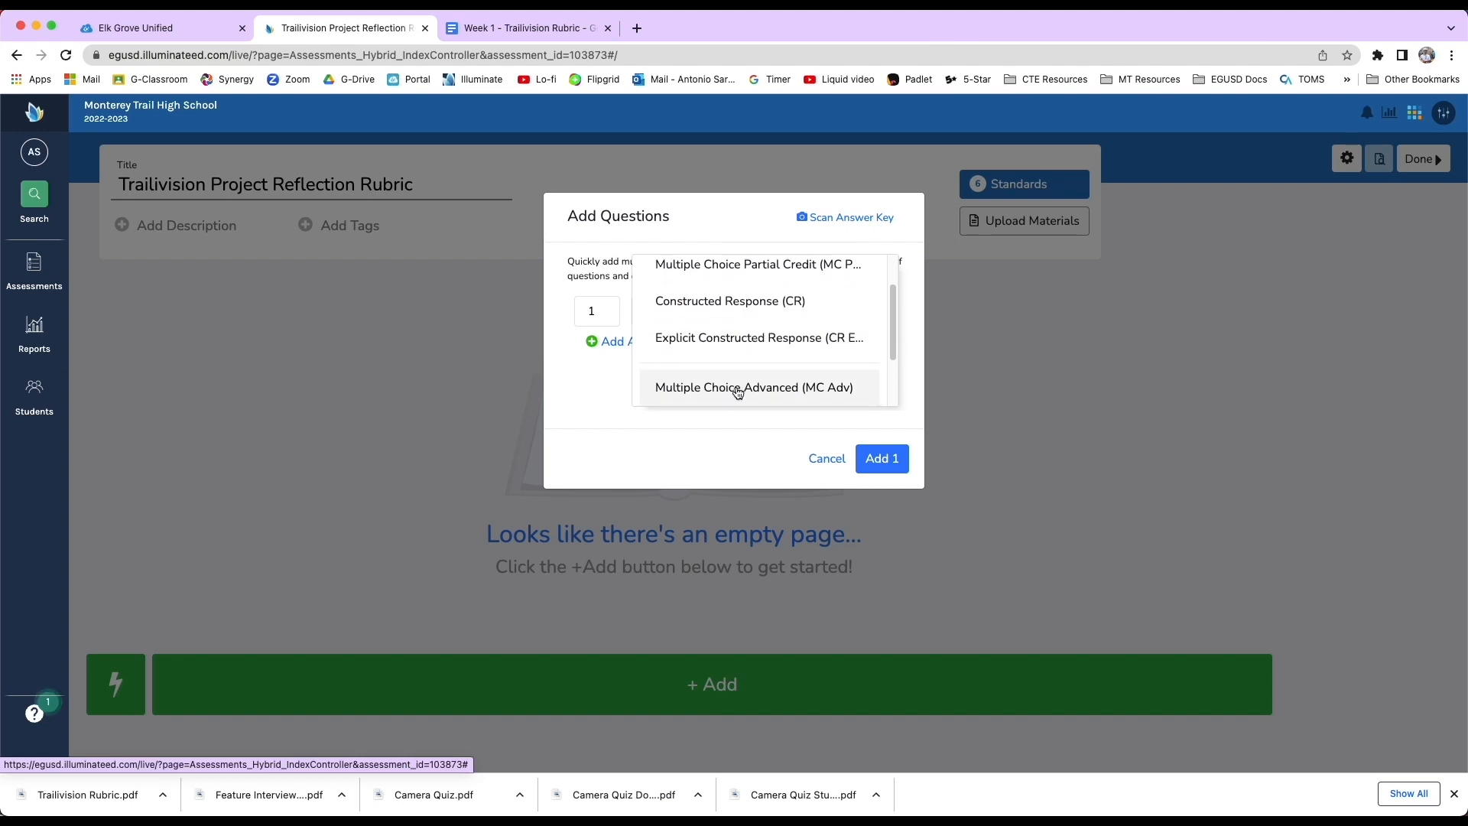
{"action": "left_click", "coordinate": [736, 390]}
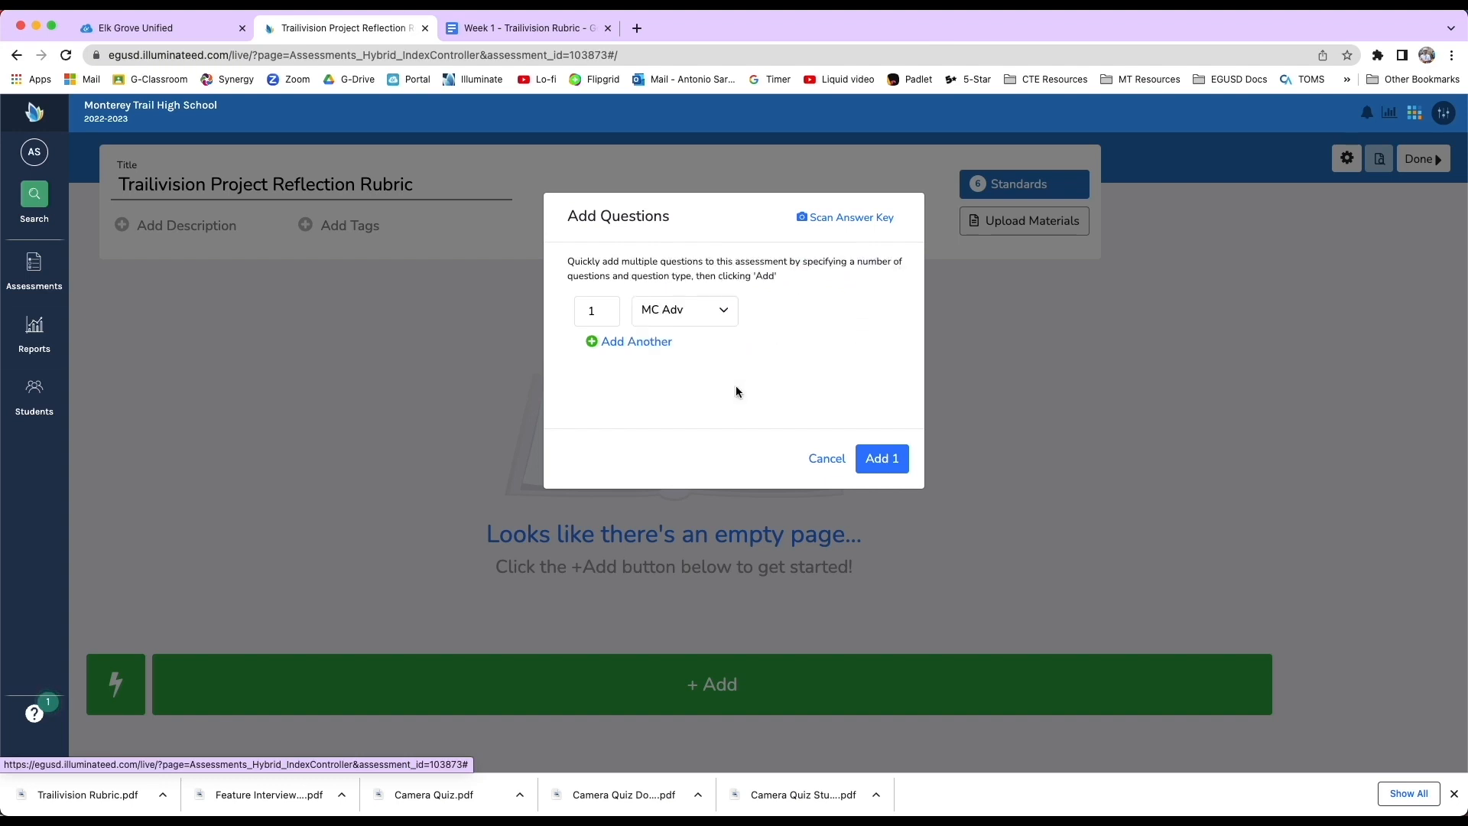
{"action": "left_click", "coordinate": [878, 461]}
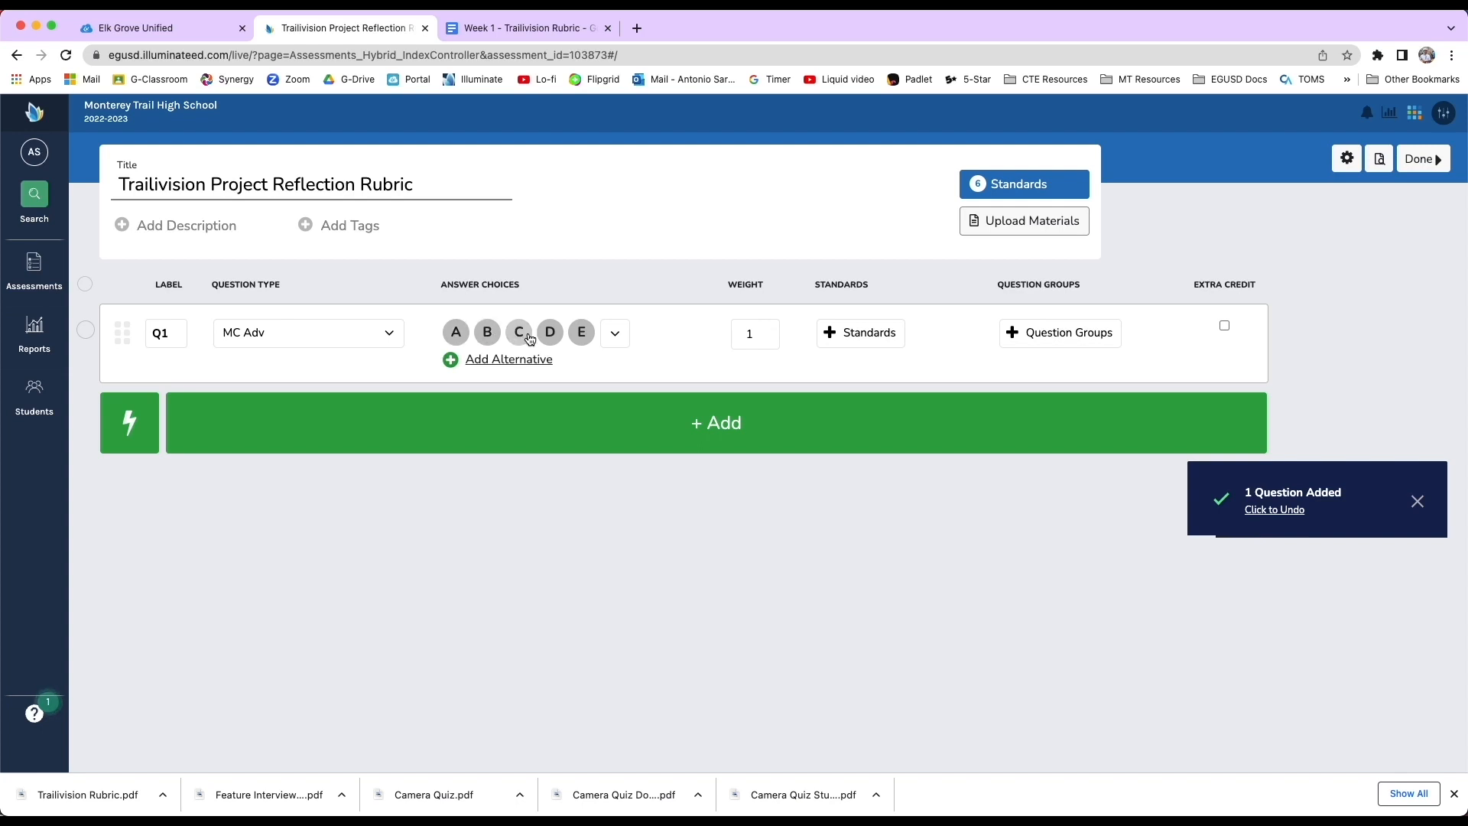
Open the question's answer choice options and start adding a user-created choice set, checking the rubric tab.
{"action": "left_click", "coordinate": [615, 334]}
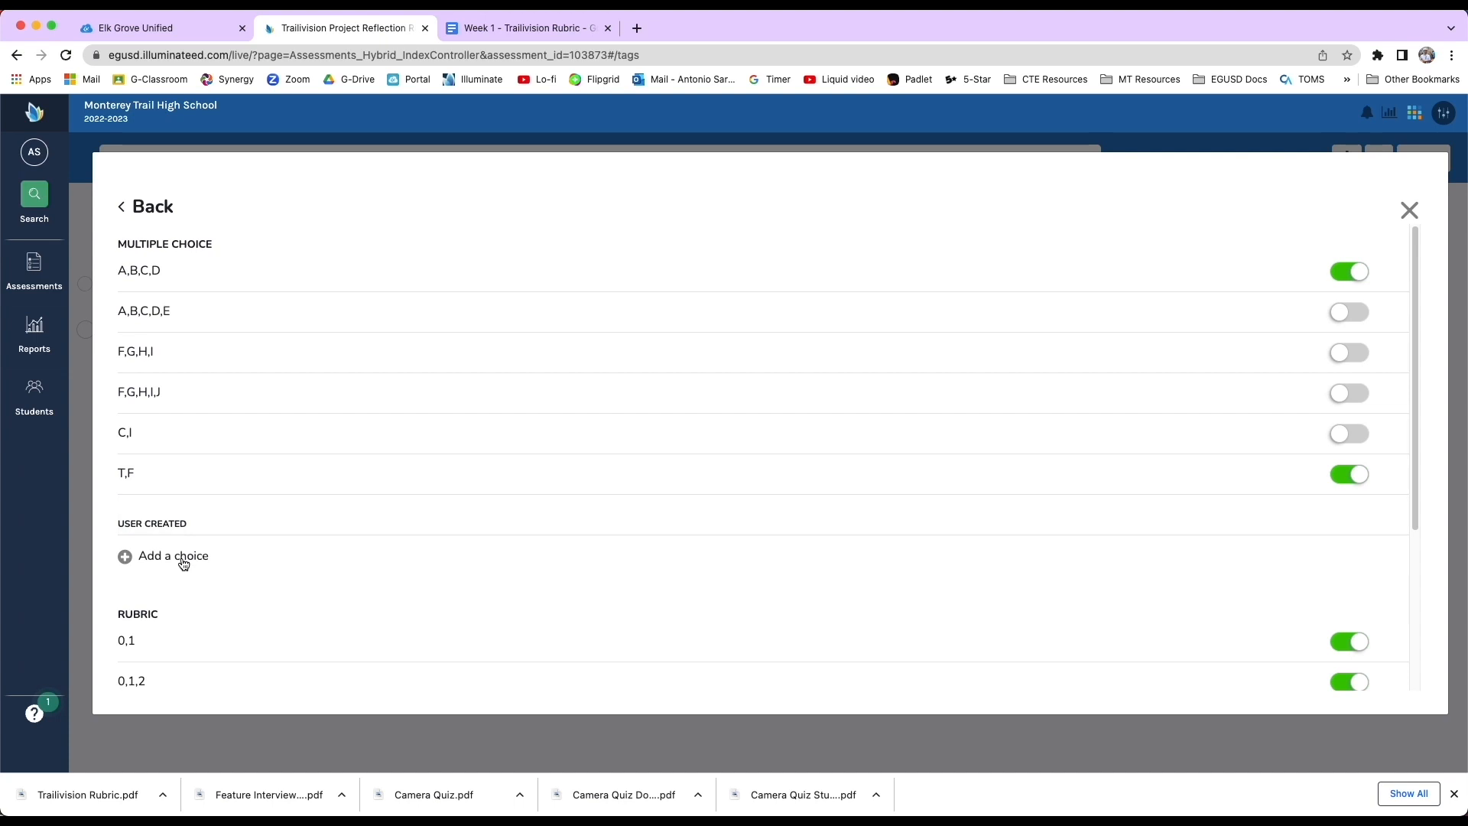
{"action": "left_click", "coordinate": [175, 557]}
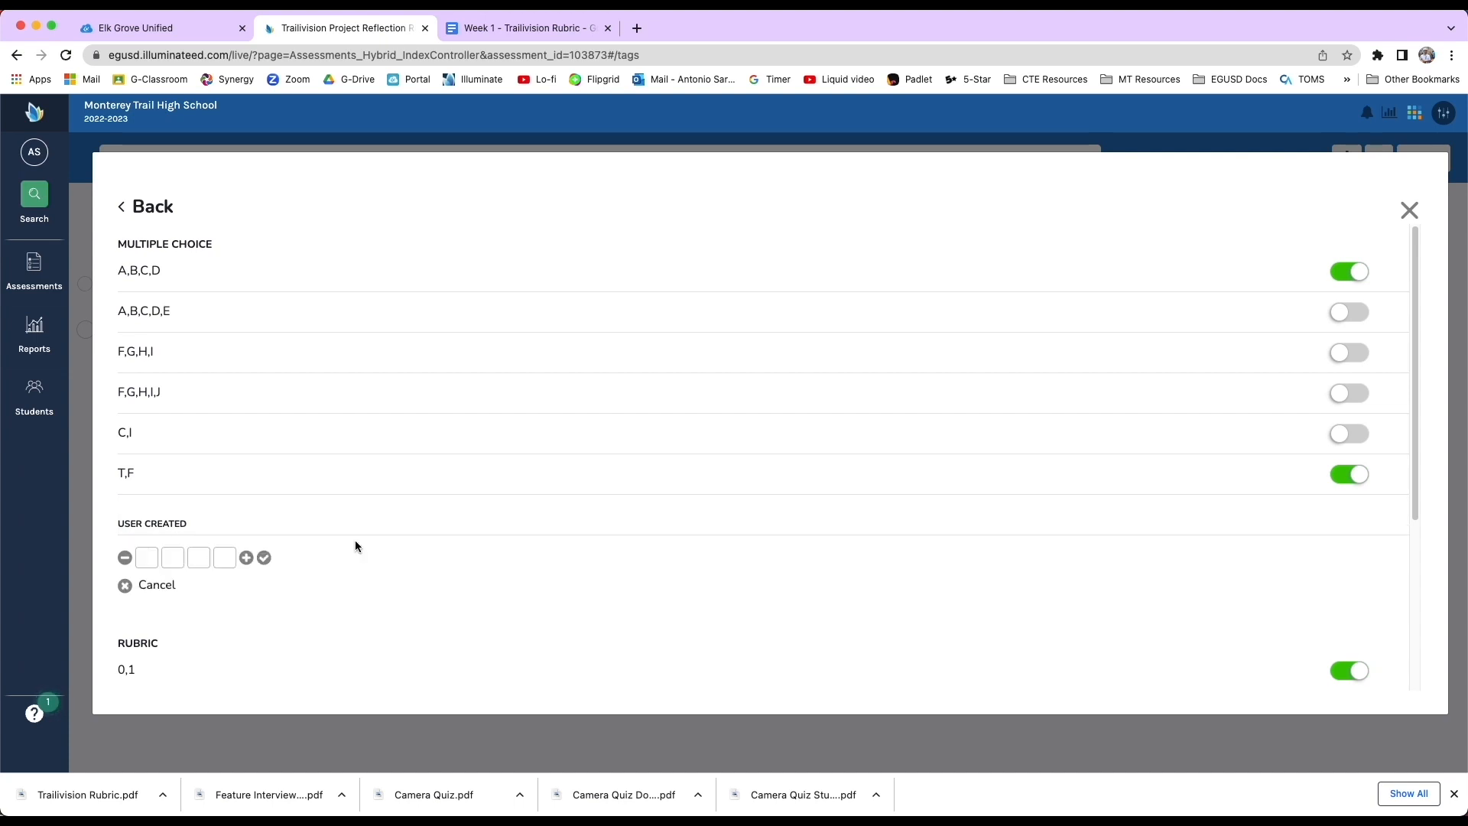
{"action": "left_click", "coordinate": [498, 27]}
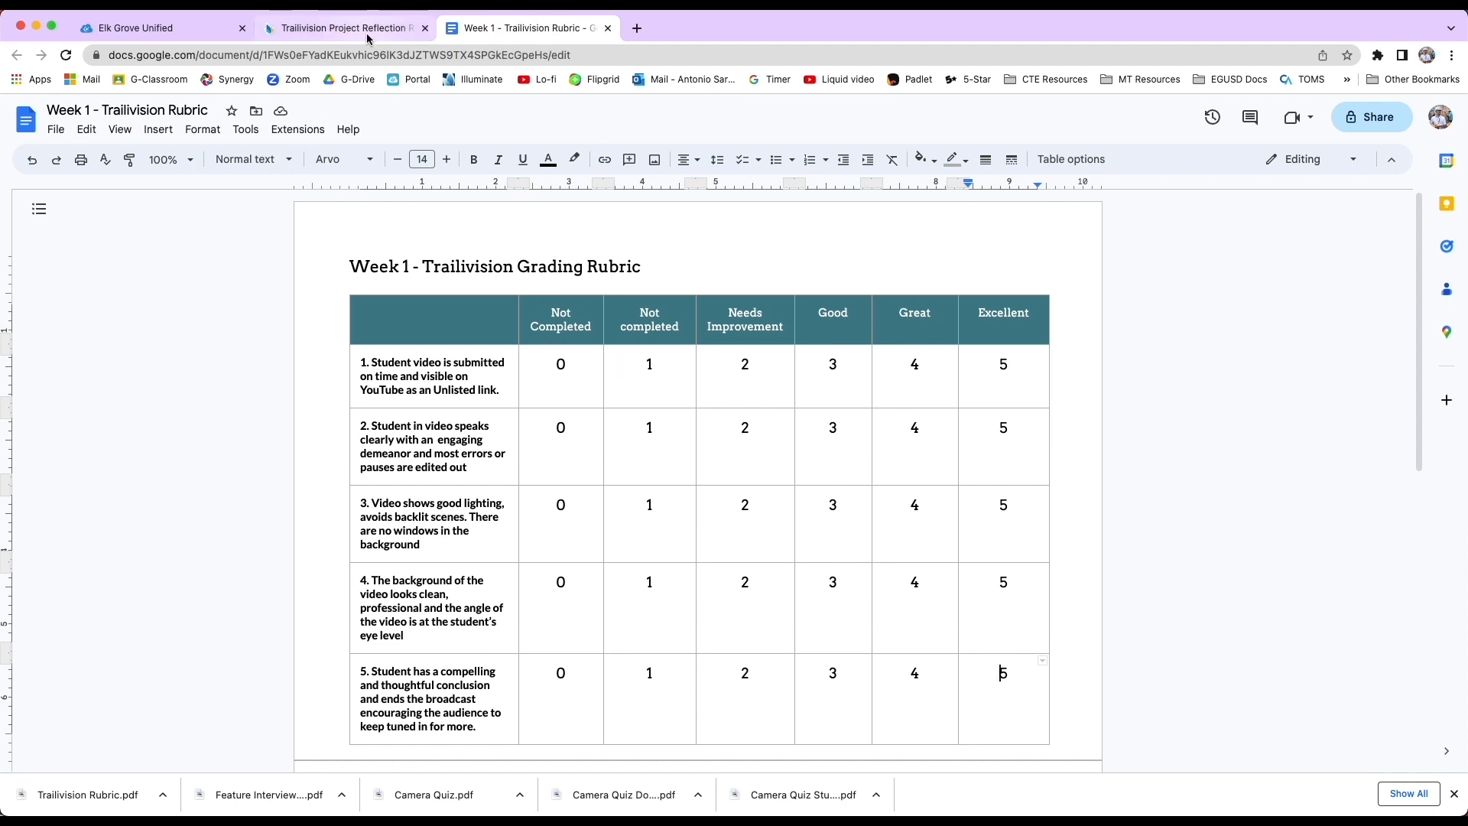
{"action": "left_click", "coordinate": [329, 30]}
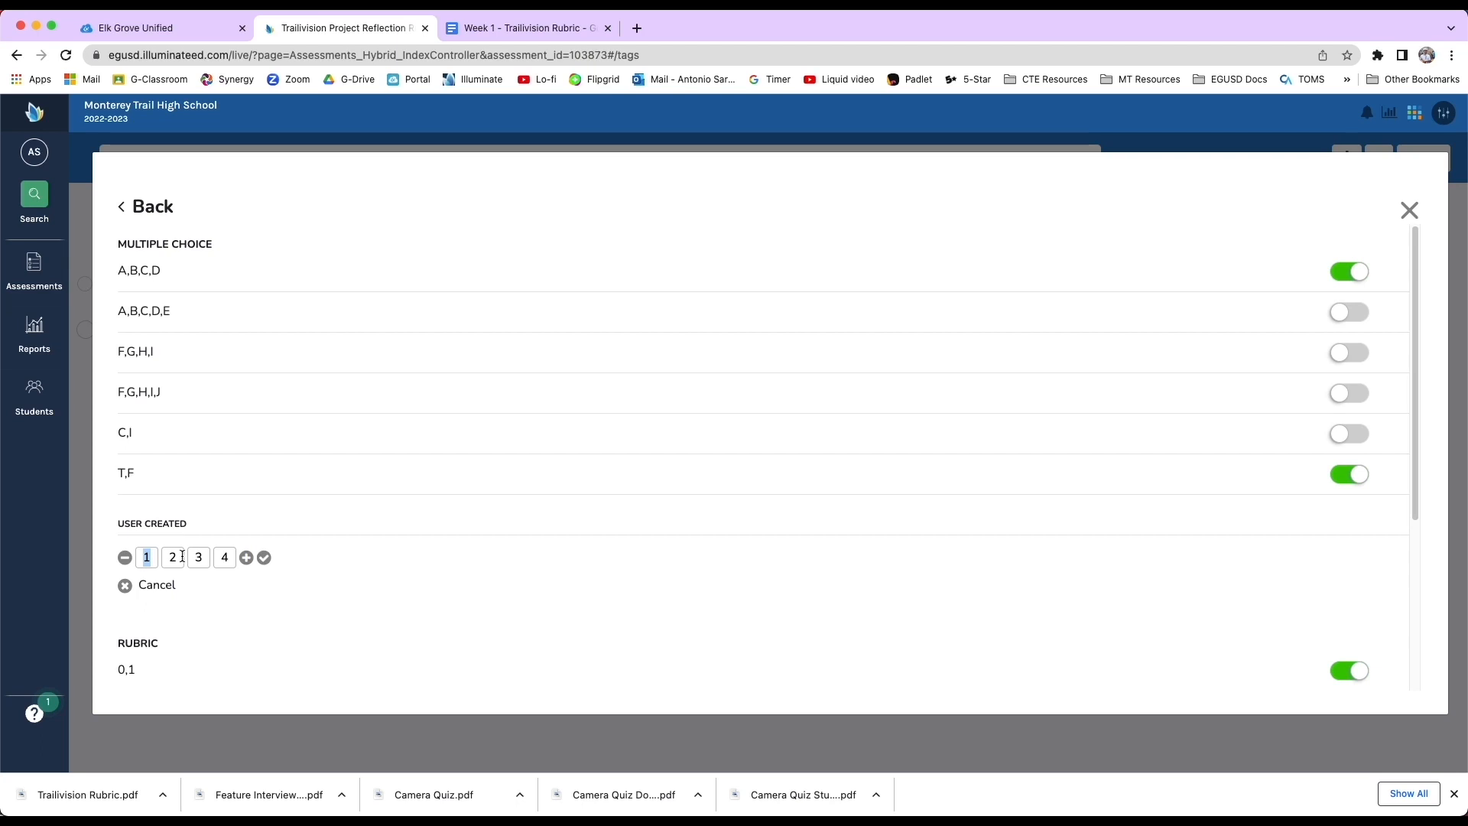
Create and save a user-created answer choice set of 0, 1, 2, 3, 4, 5, then close the answer choice options.
{"action": "type", "text": "0"}
{"action": "key", "text": "Tab"}
{"action": "type", "text": "1"}
{"action": "key", "text": "Tab"}
{"action": "type", "text": "2"}
{"action": "key", "text": "Tab"}
{"action": "type", "text": "3"}
{"action": "key", "text": "Tab"}
{"action": "left_click", "coordinate": [247, 558]}
{"action": "type", "text": "4"}
{"action": "left_click", "coordinate": [272, 557]}
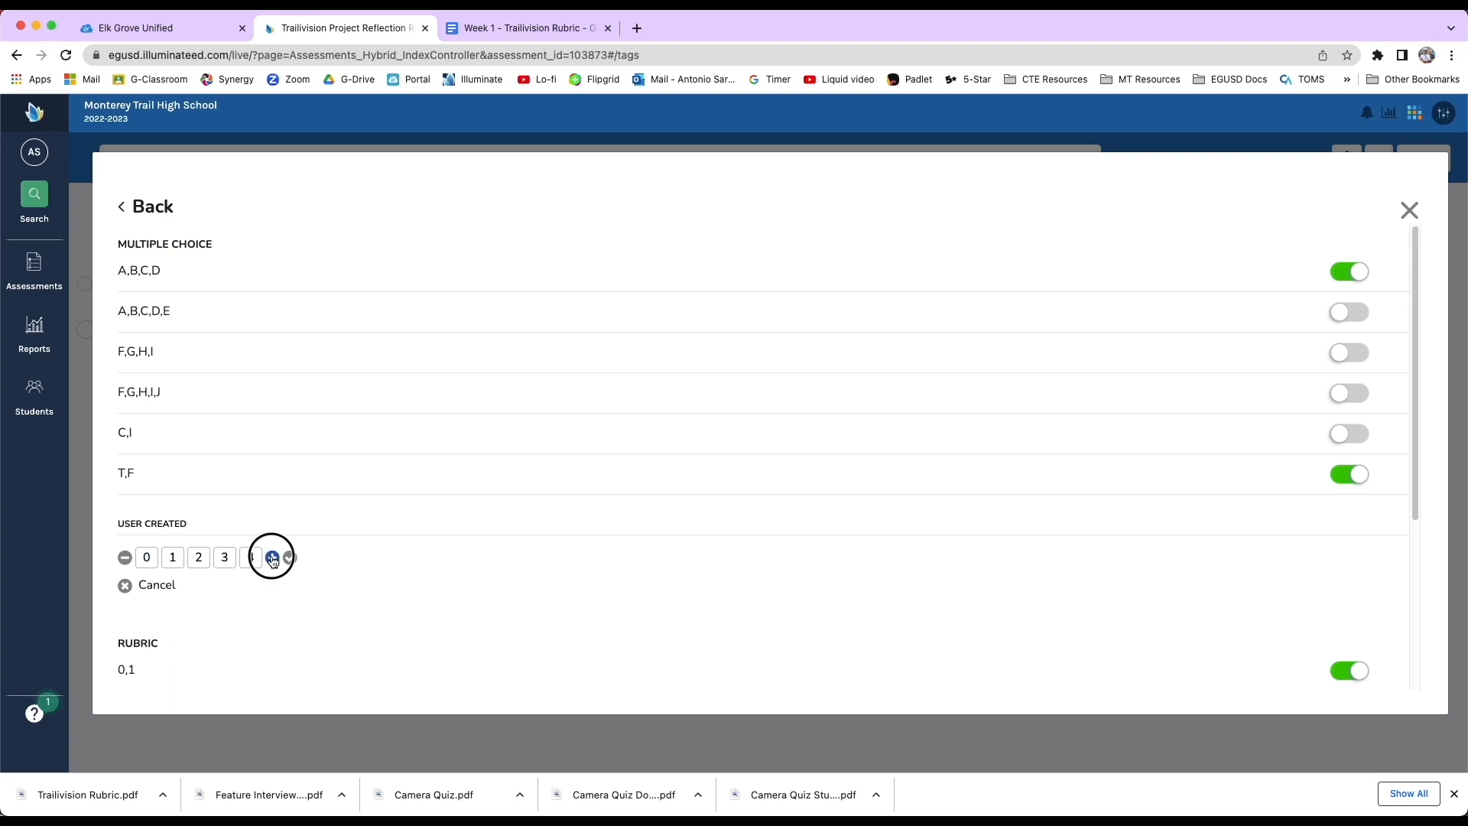
{"action": "type", "text": "5"}
{"action": "key", "text": "Tab"}
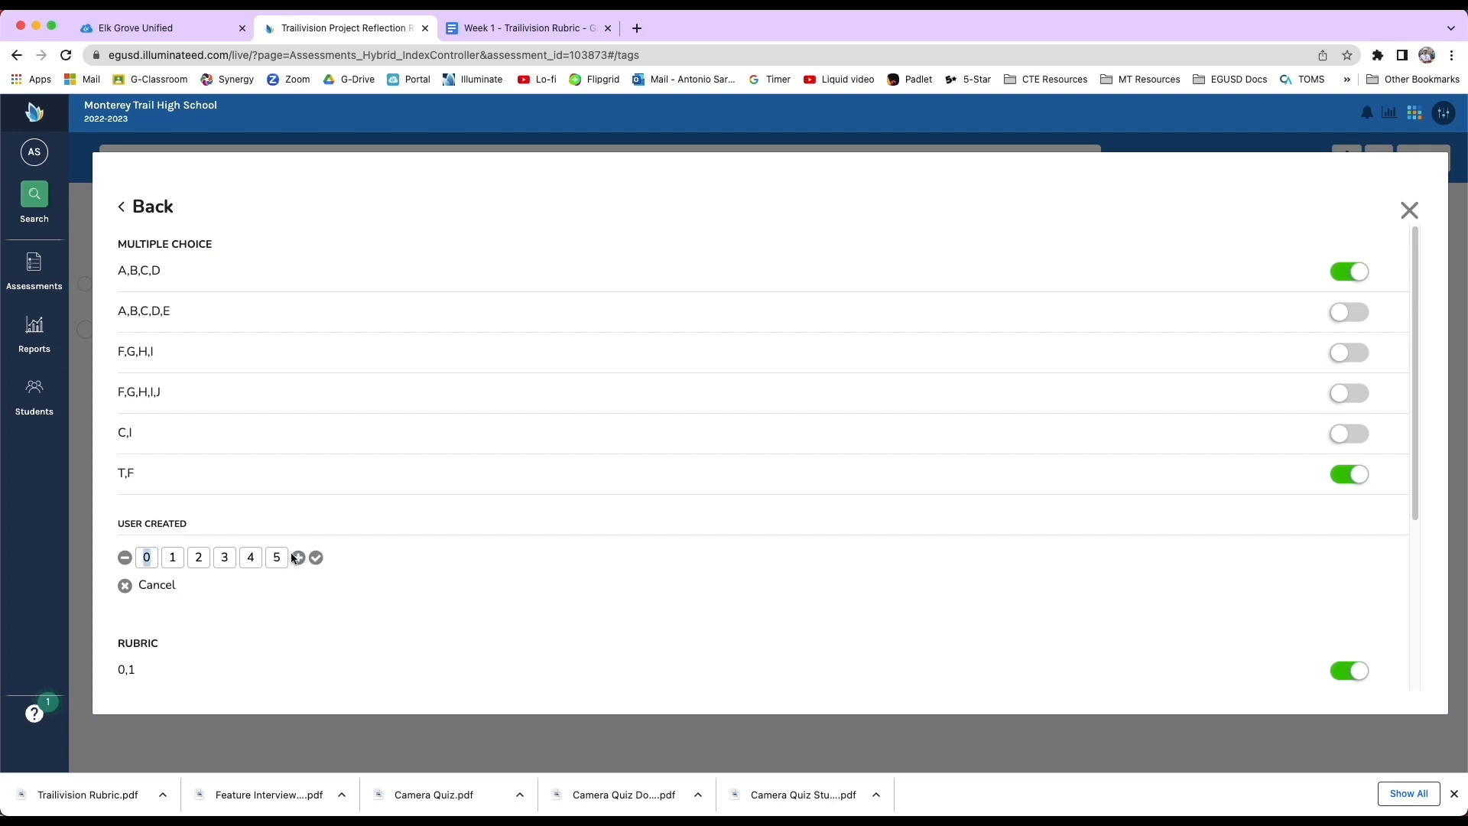
{"action": "left_click", "coordinate": [318, 557]}
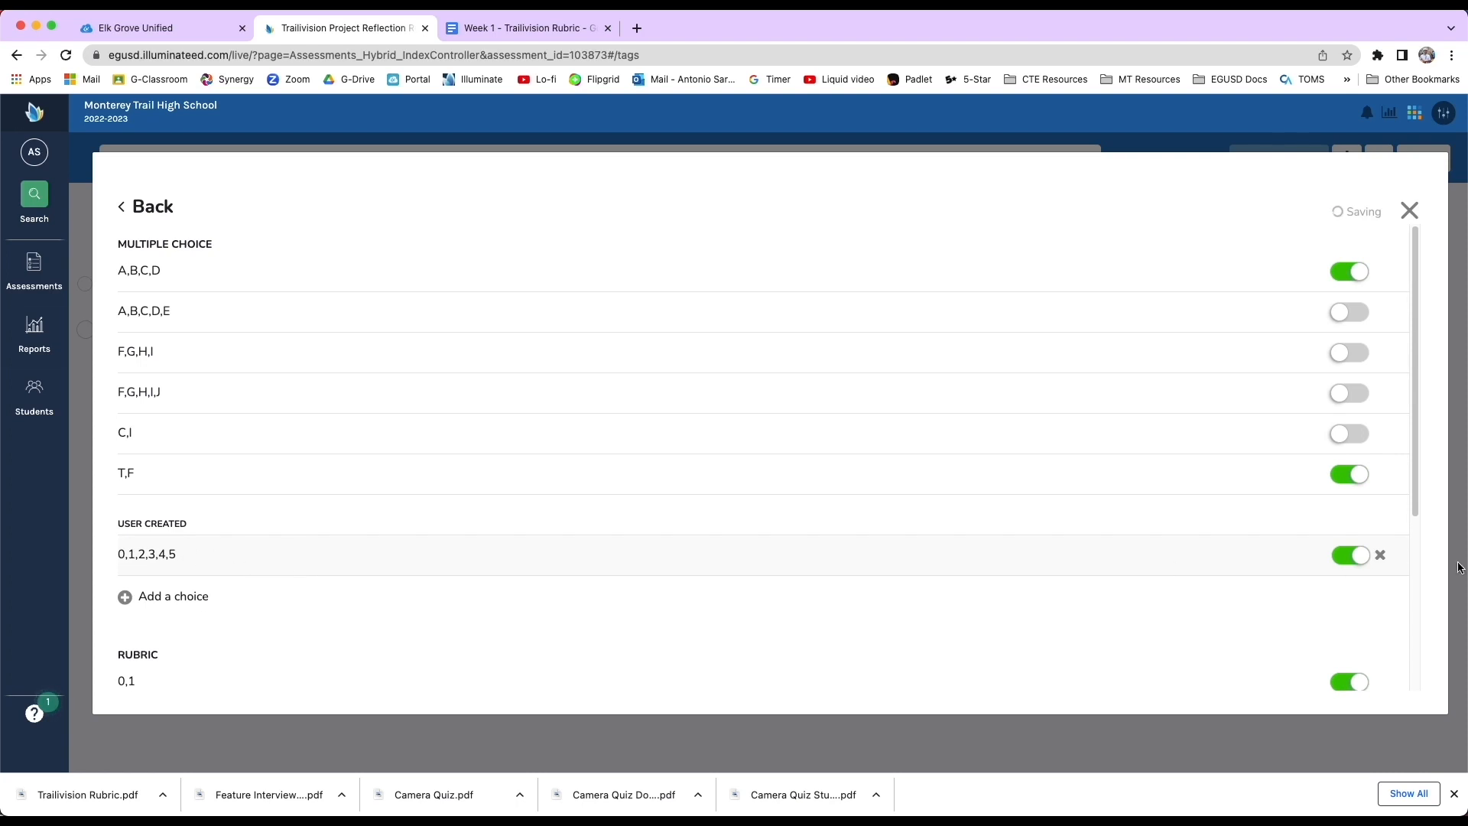
{"action": "left_click", "coordinate": [1408, 211]}
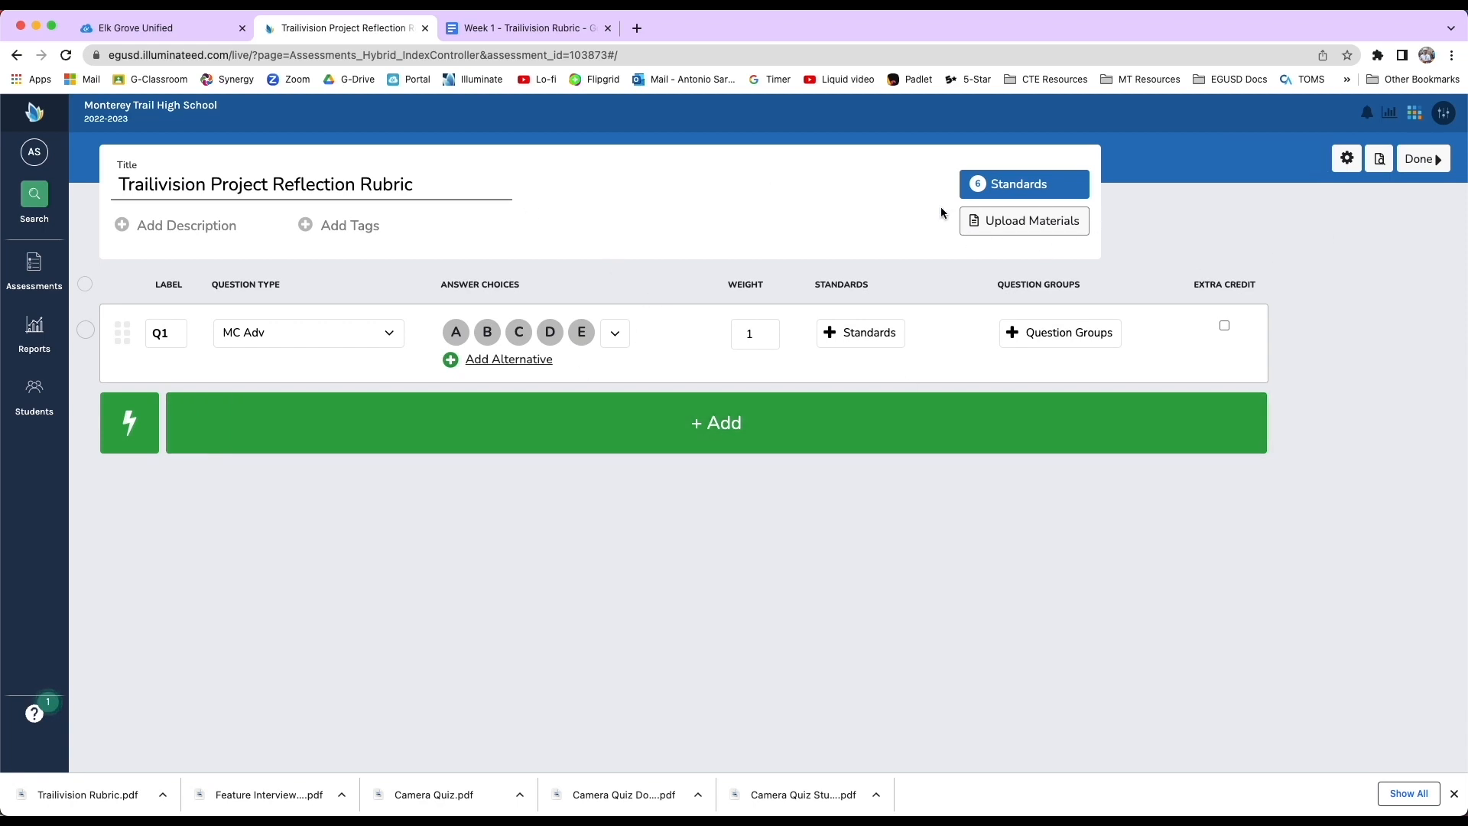
Upload Trailivision Rubric.pdf from the computer as the assessment's material.
{"action": "left_click", "coordinate": [1017, 223]}
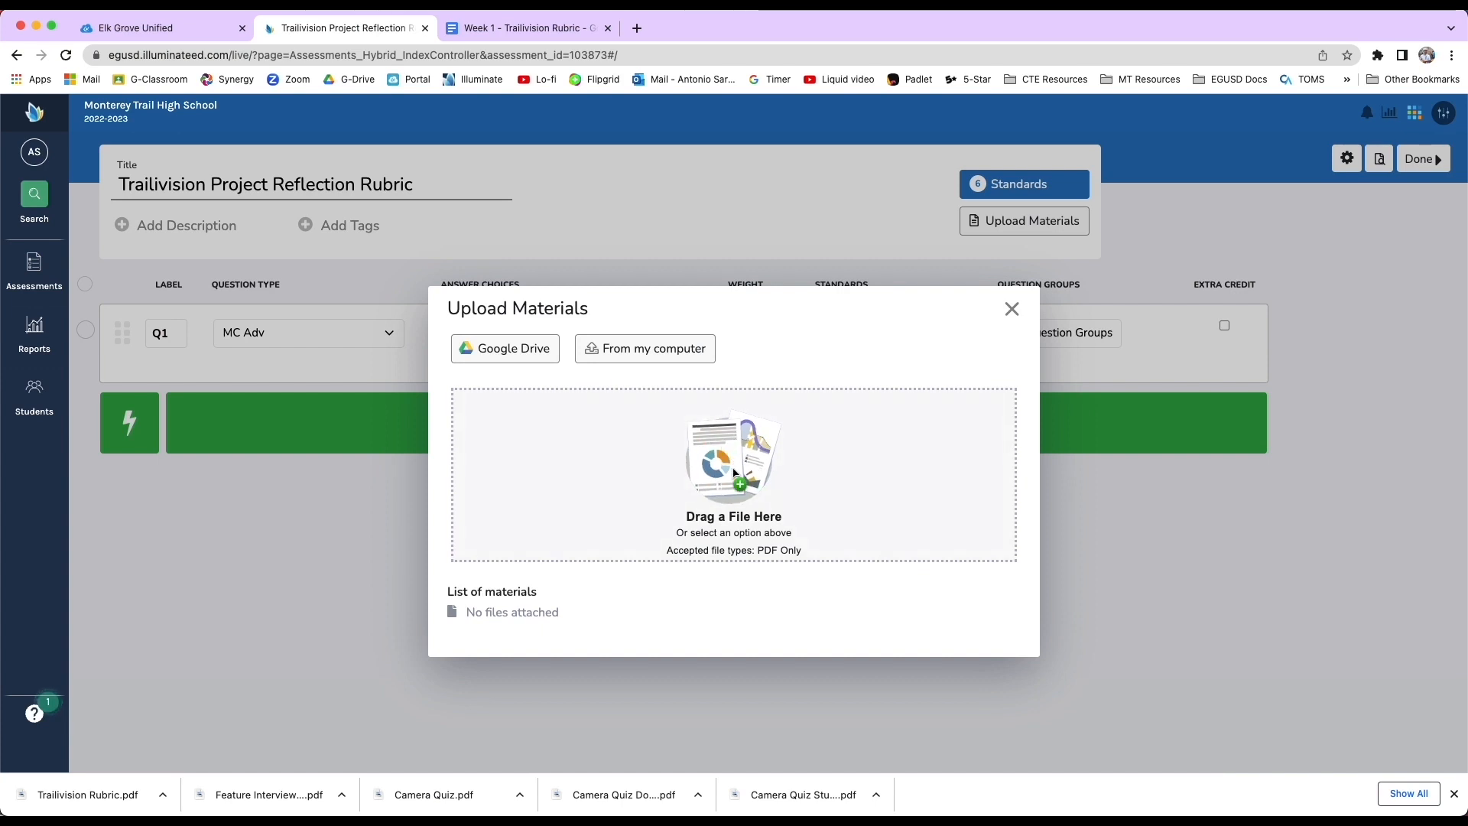
{"action": "left_click", "coordinate": [641, 364]}
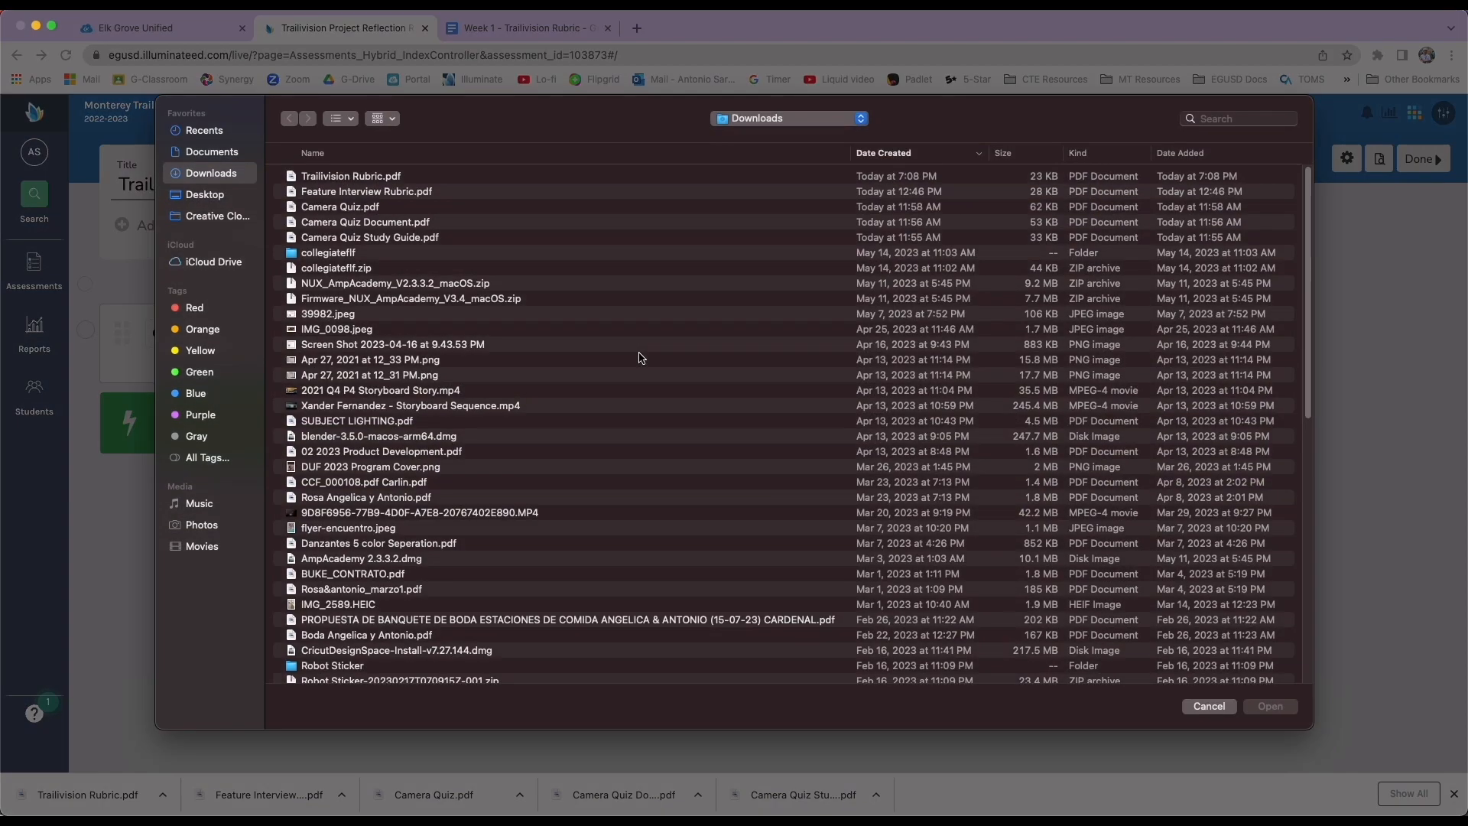
{"action": "double_click", "coordinate": [377, 178]}
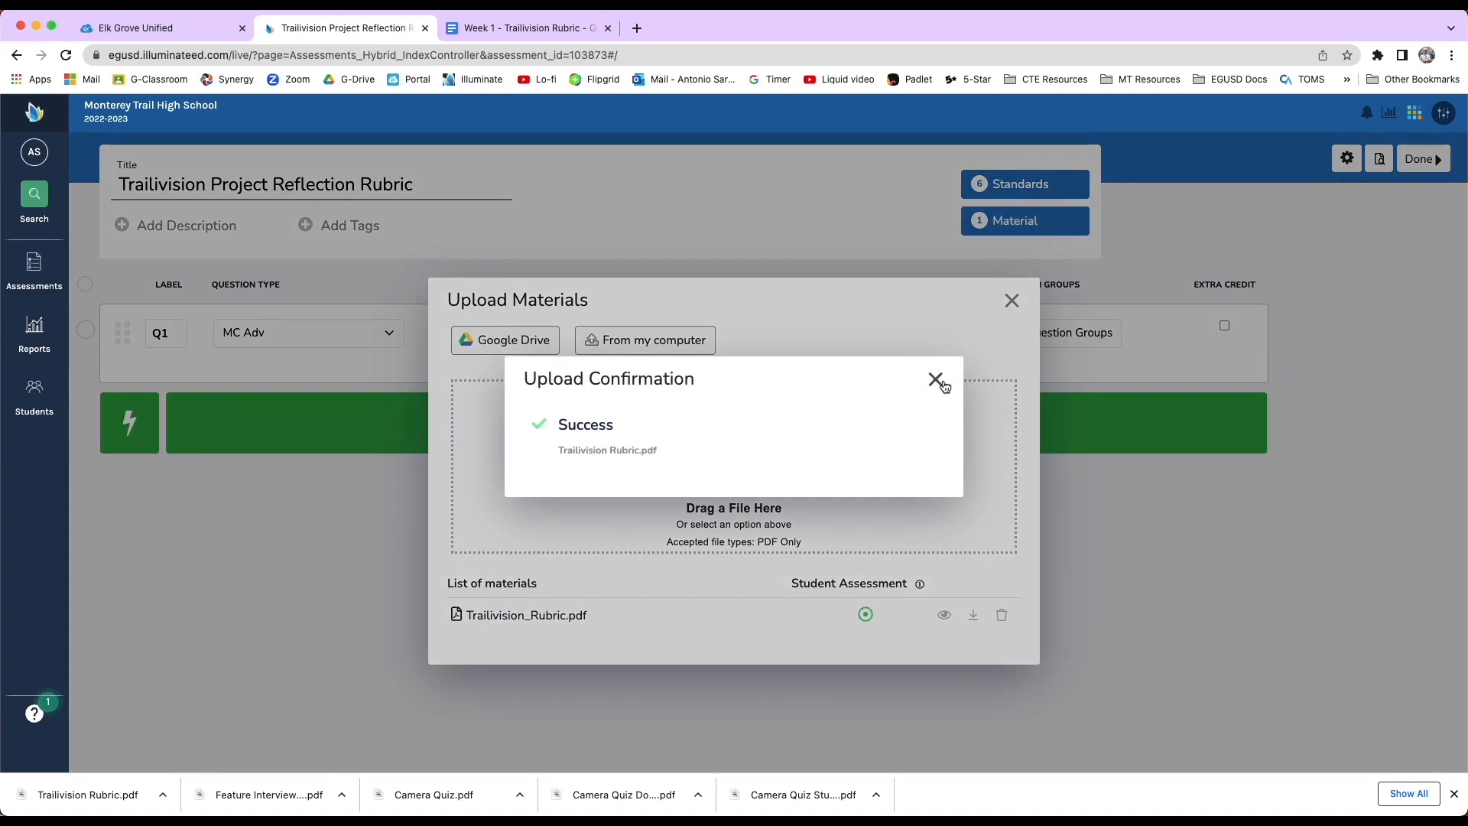
{"action": "left_click", "coordinate": [935, 380]}
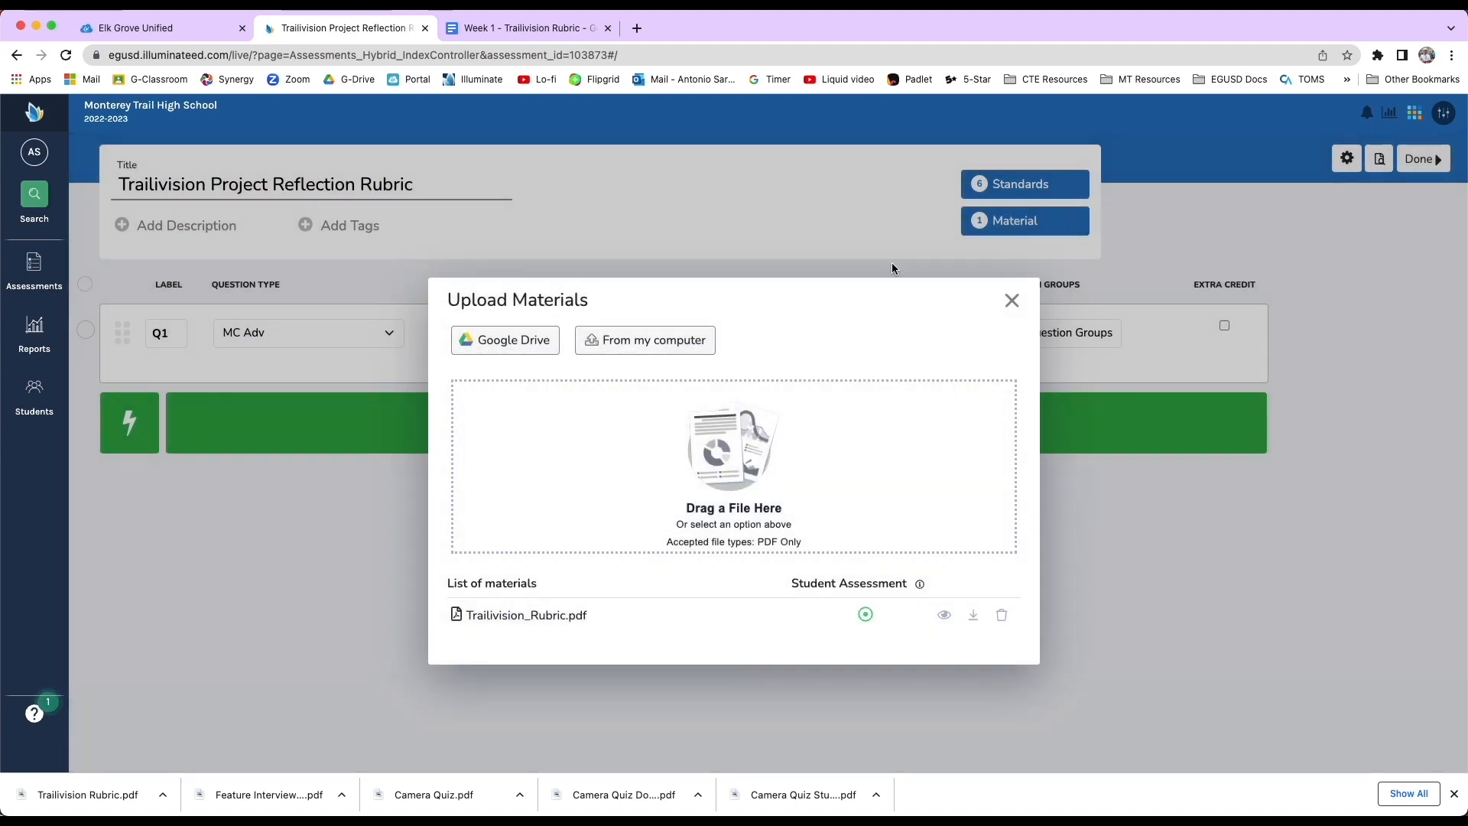
{"action": "left_click_drag", "start_coordinate": [986, 624], "coordinate": [488, 670]}
{"action": "left_click", "coordinate": [1012, 300]}
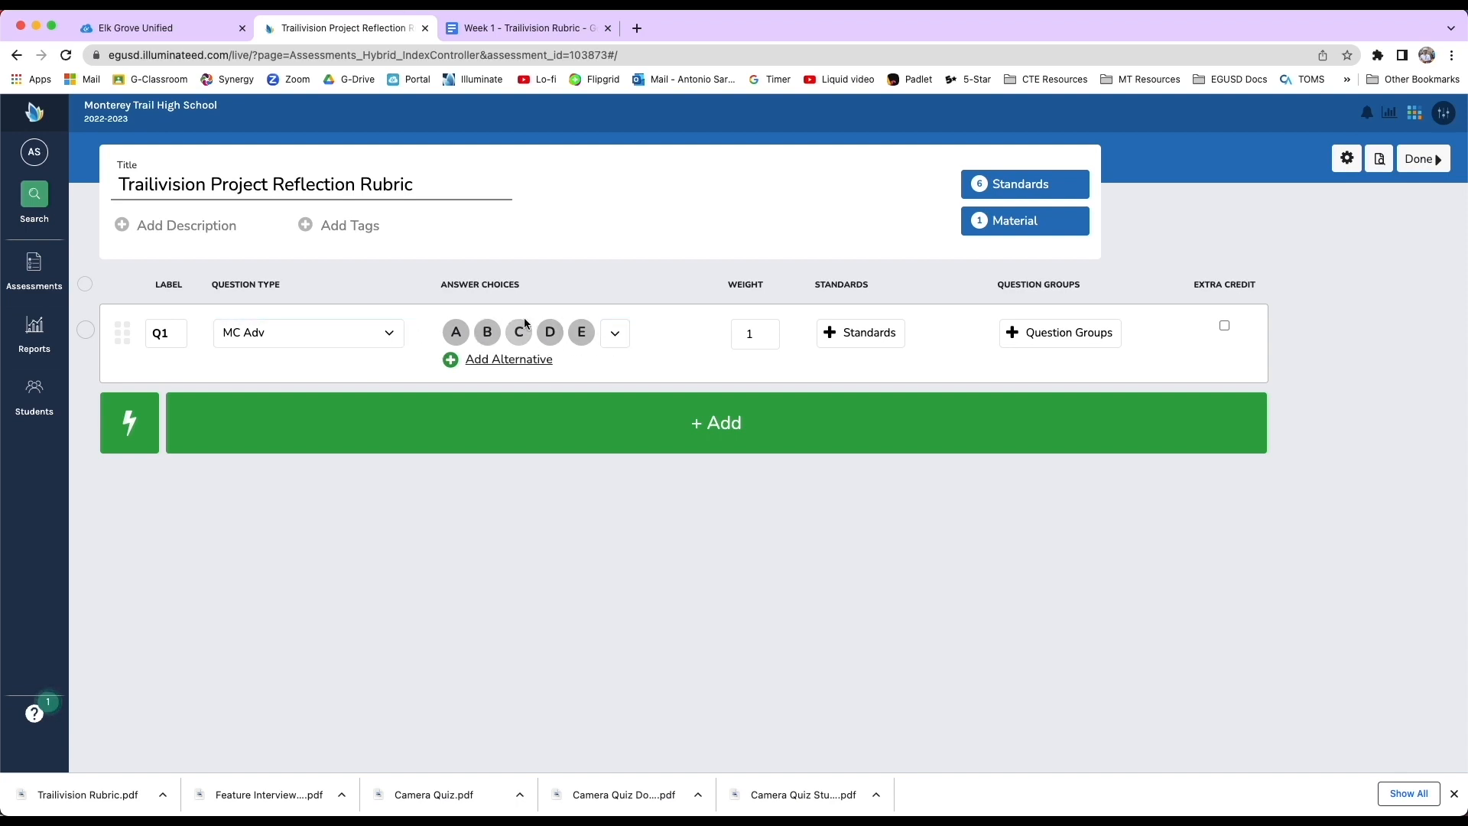
Add three alternatives to the question and switch its answer choices to the 0,1,2,3,4,5 set.
{"action": "left_click", "coordinate": [499, 362]}
{"action": "left_click", "coordinate": [505, 399]}
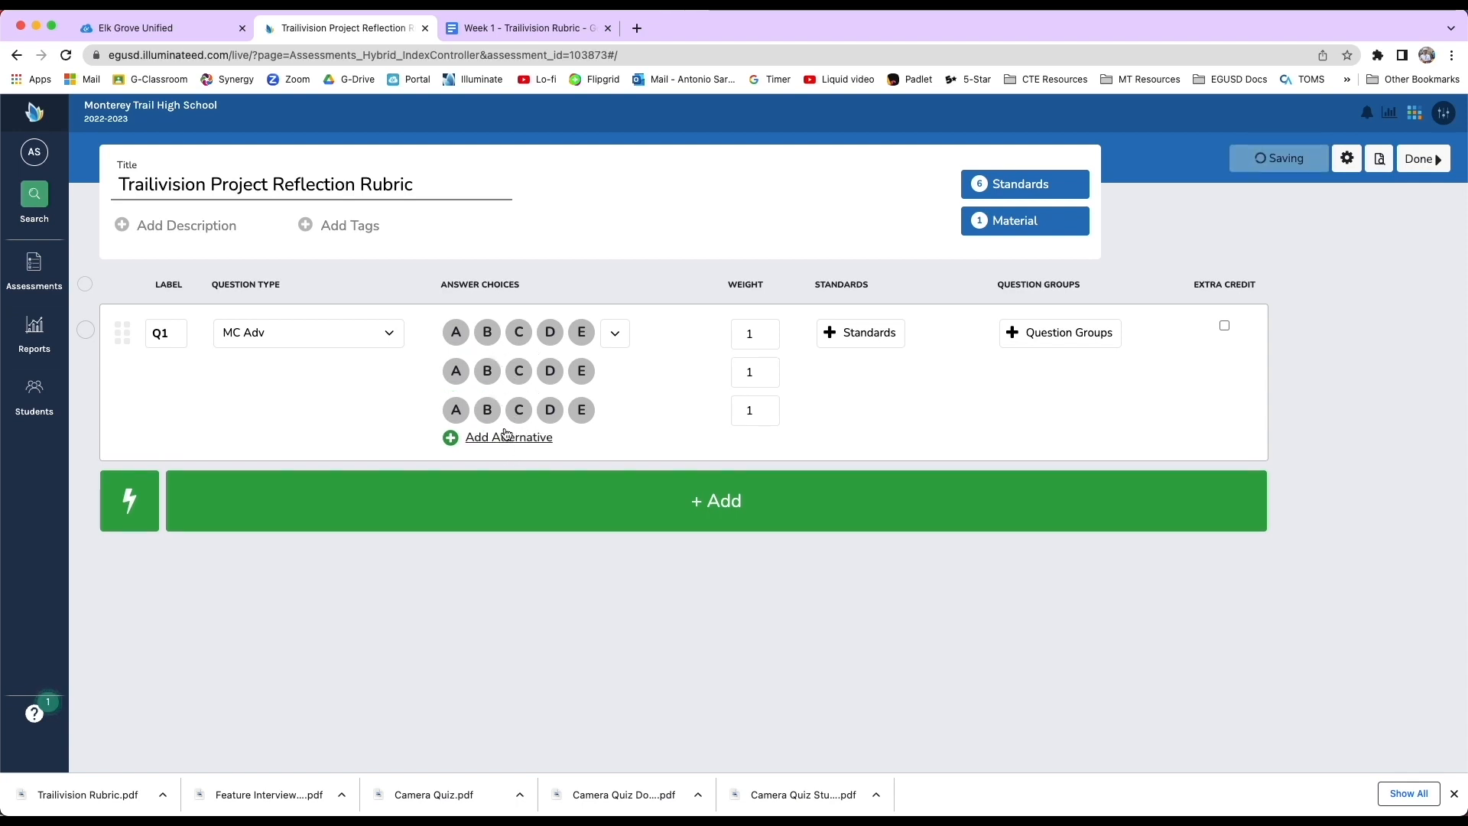
{"action": "left_click", "coordinate": [508, 440]}
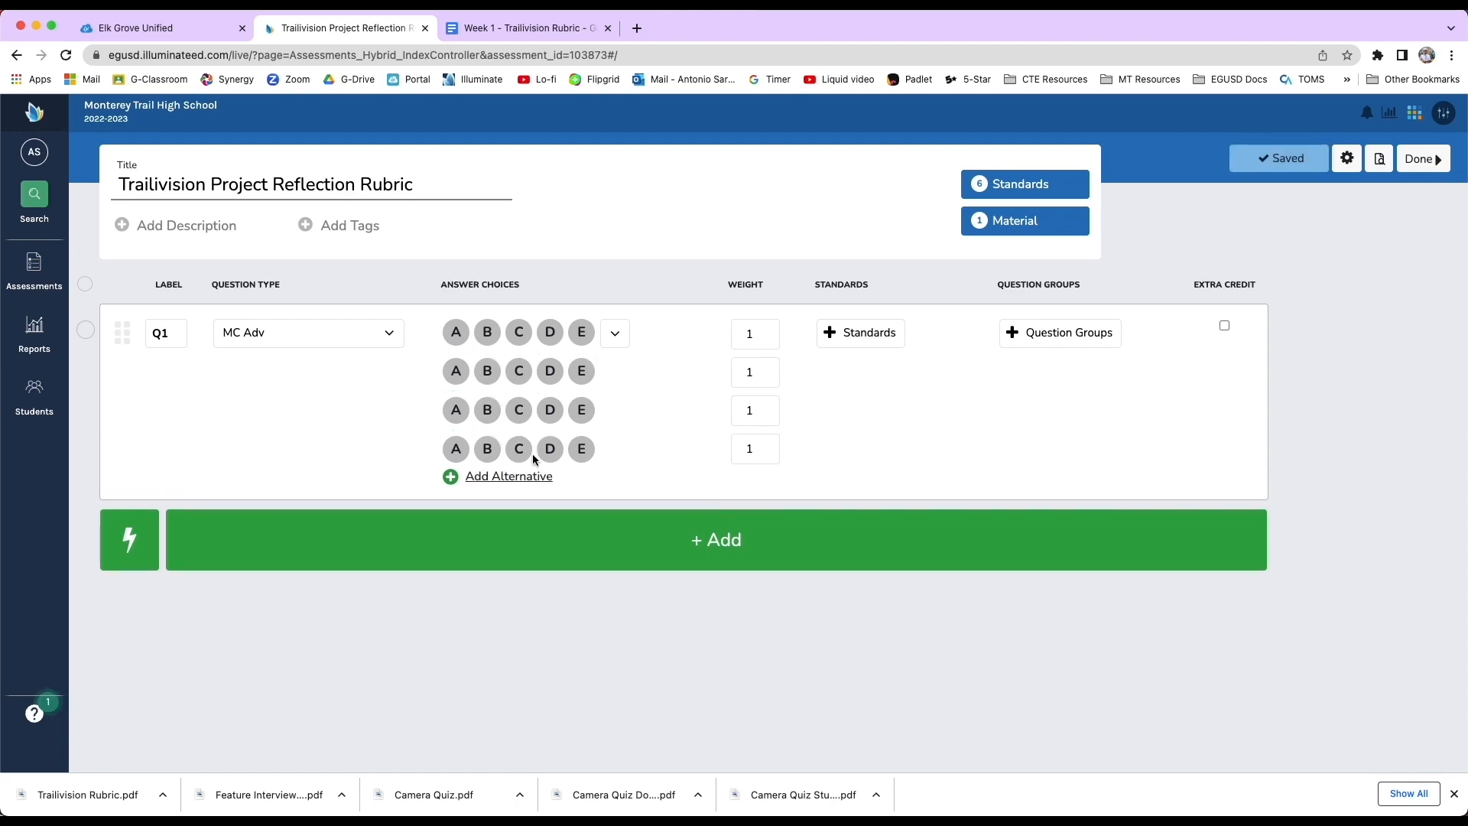
{"action": "left_click", "coordinate": [614, 332]}
{"action": "left_click", "coordinate": [462, 444]}
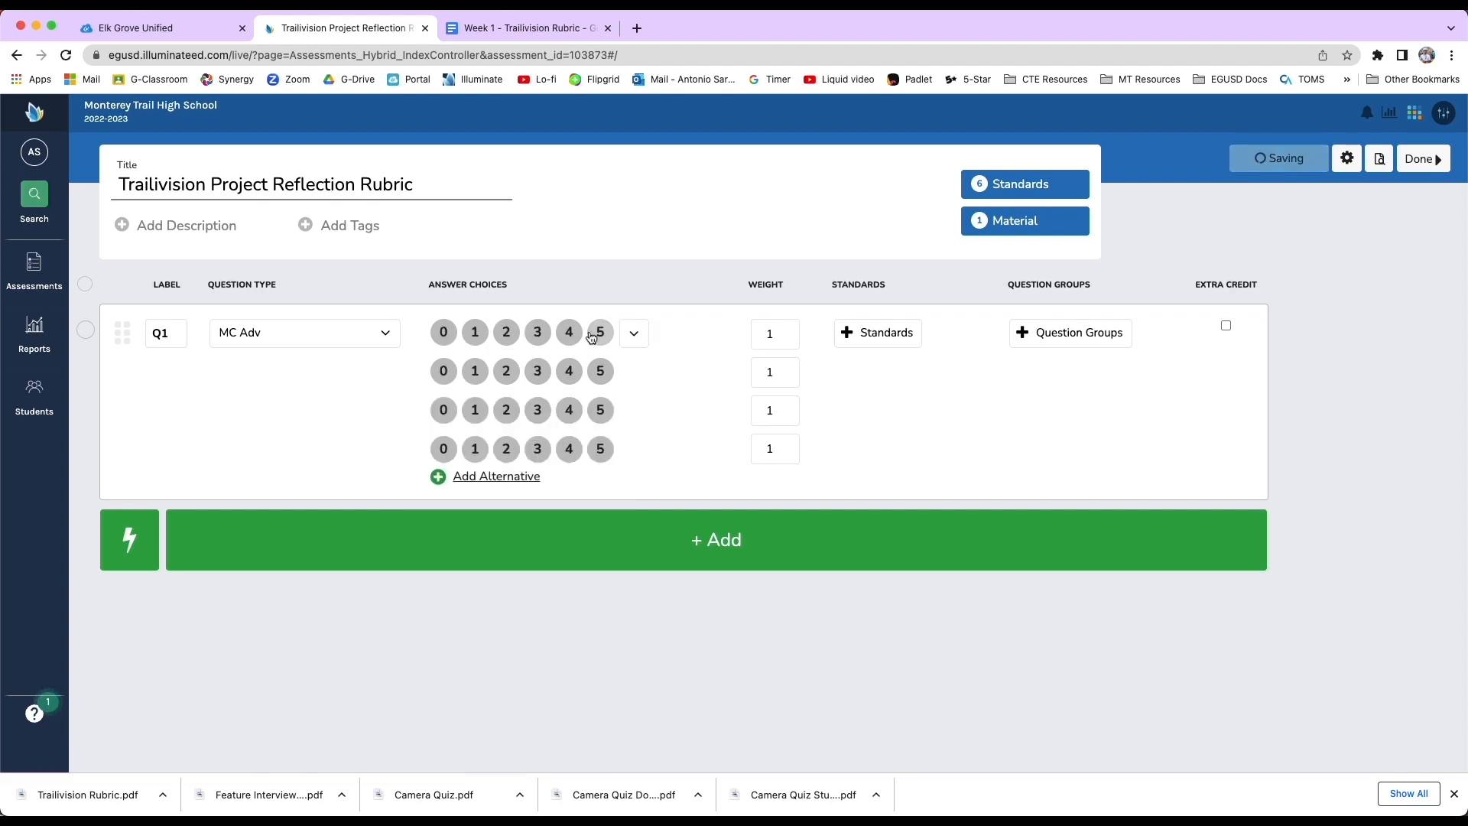
Add two more alternatives and mark 0 through 5 as the correct answers in successive rows.
{"action": "left_click", "coordinate": [468, 478]}
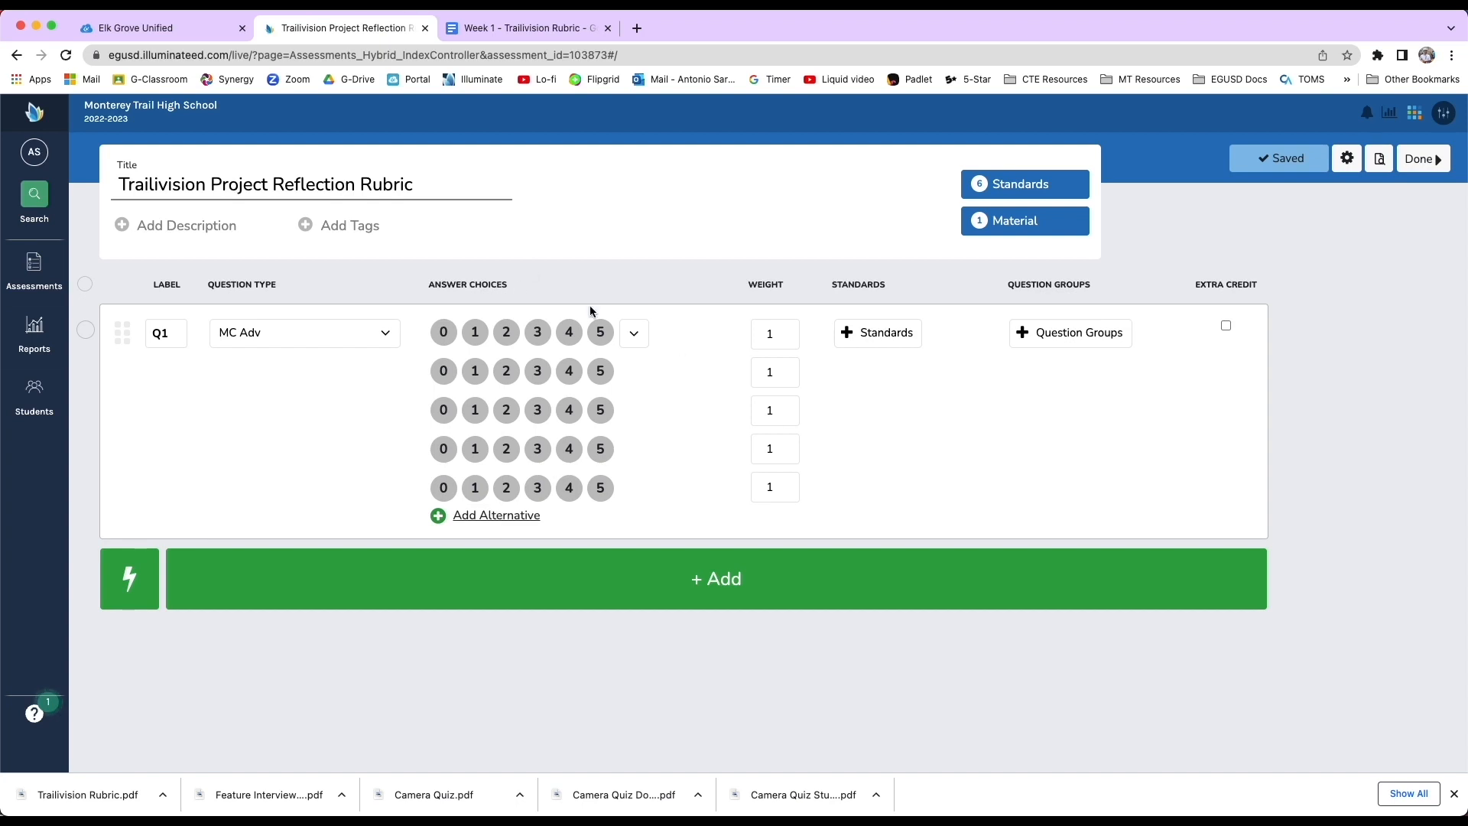
{"action": "left_click", "coordinate": [444, 332]}
{"action": "left_click", "coordinate": [475, 371]}
{"action": "left_click", "coordinate": [506, 410]}
{"action": "left_click", "coordinate": [537, 449]}
{"action": "left_click", "coordinate": [568, 496]}
{"action": "left_click", "coordinate": [510, 516]}
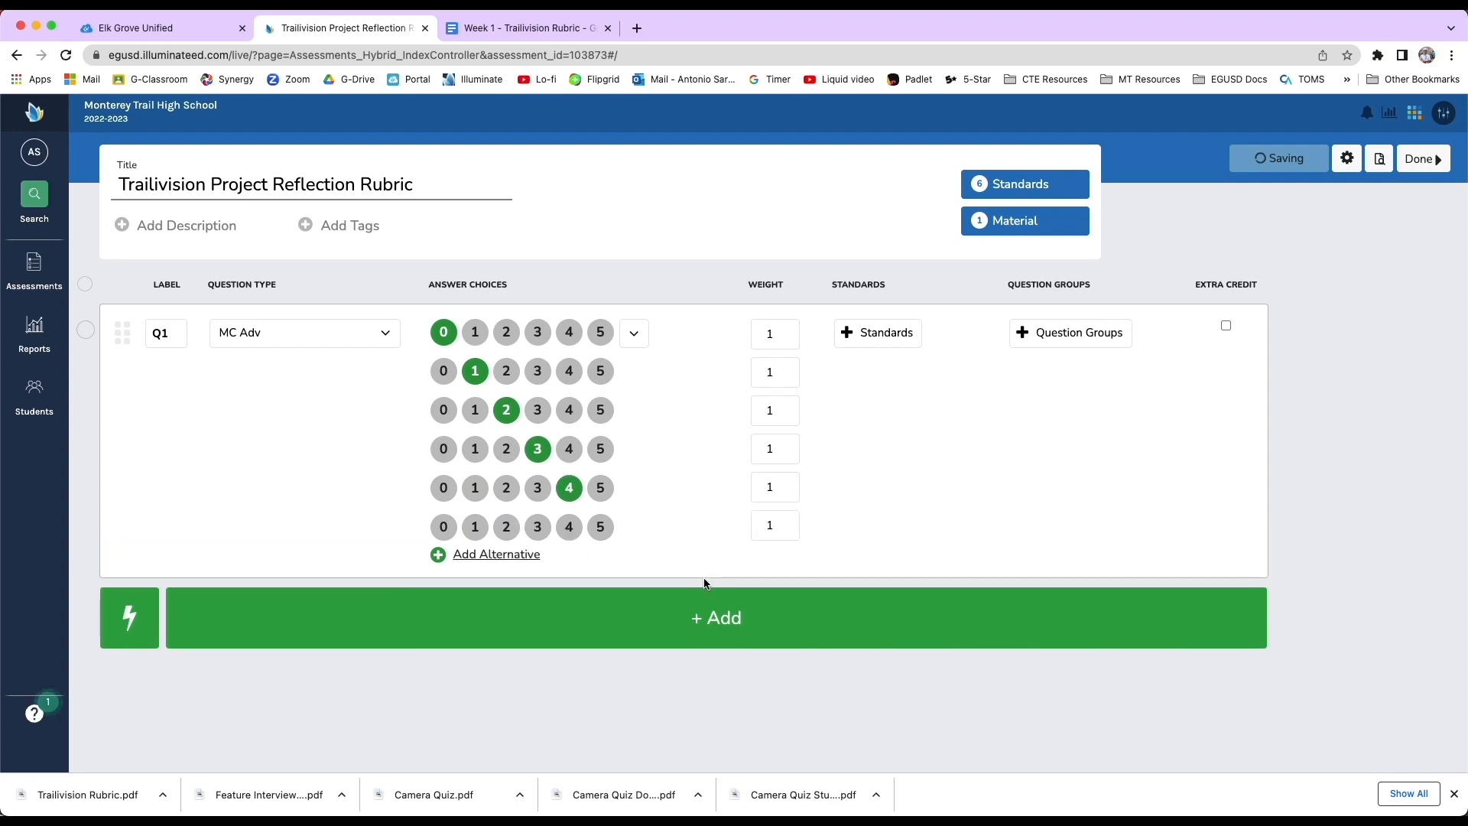
{"action": "left_click", "coordinate": [602, 528]}
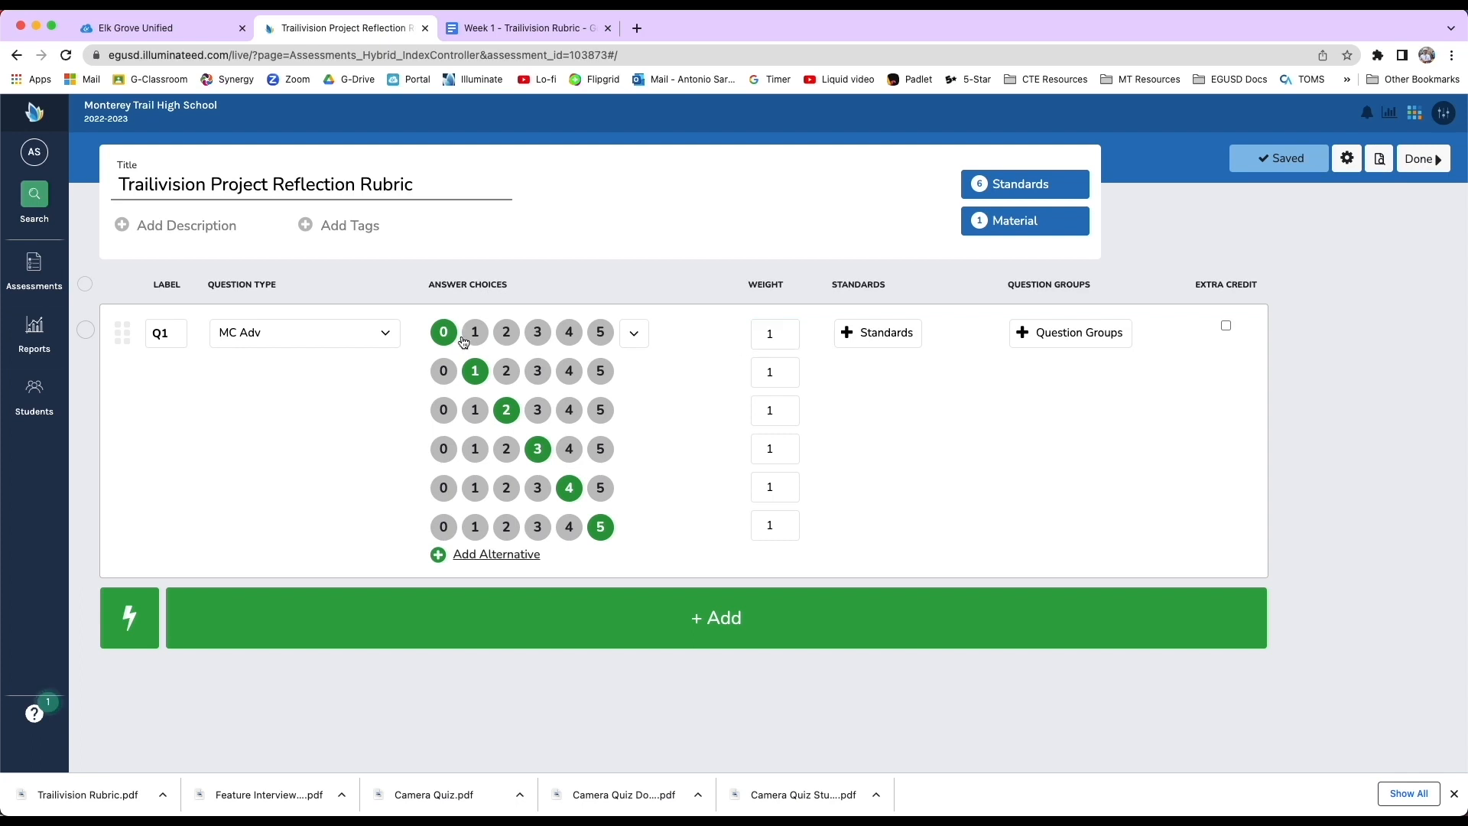
Set the weights of the six alternatives to 1, 1, 2, 3, 4 and 5.
{"action": "double_click", "coordinate": [770, 335]}
{"action": "double_click", "coordinate": [772, 372]}
{"action": "double_click", "coordinate": [770, 410]}
{"action": "type", "text": "2"}
{"action": "left_click", "coordinate": [770, 449]}
{"action": "type", "text": "3"}
{"action": "double_click", "coordinate": [772, 488]}
{"action": "type", "text": "4"}
{"action": "double_click", "coordinate": [772, 523]}
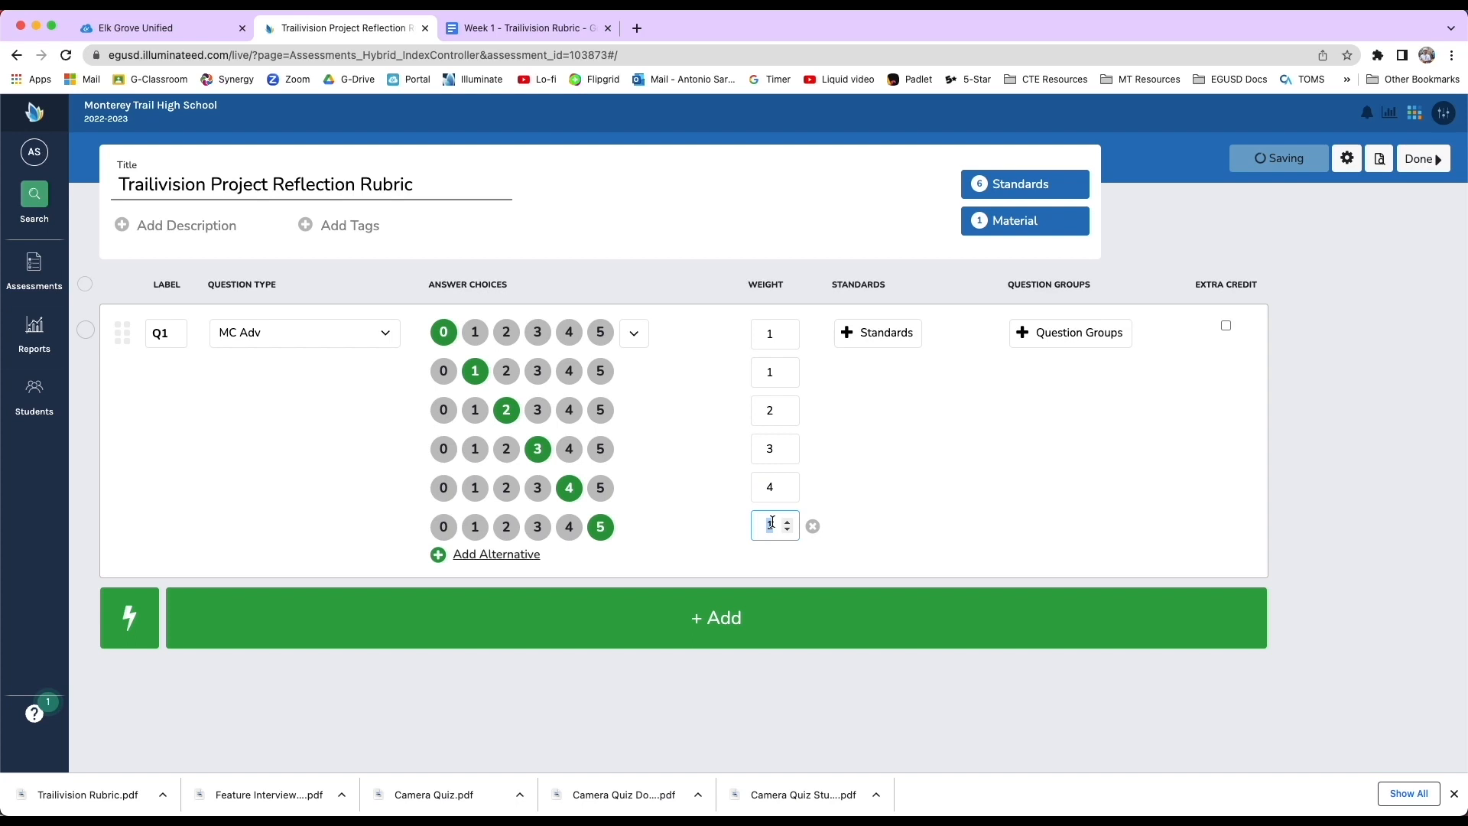
{"action": "type", "text": "5"}
{"action": "left_click", "coordinate": [761, 487]}
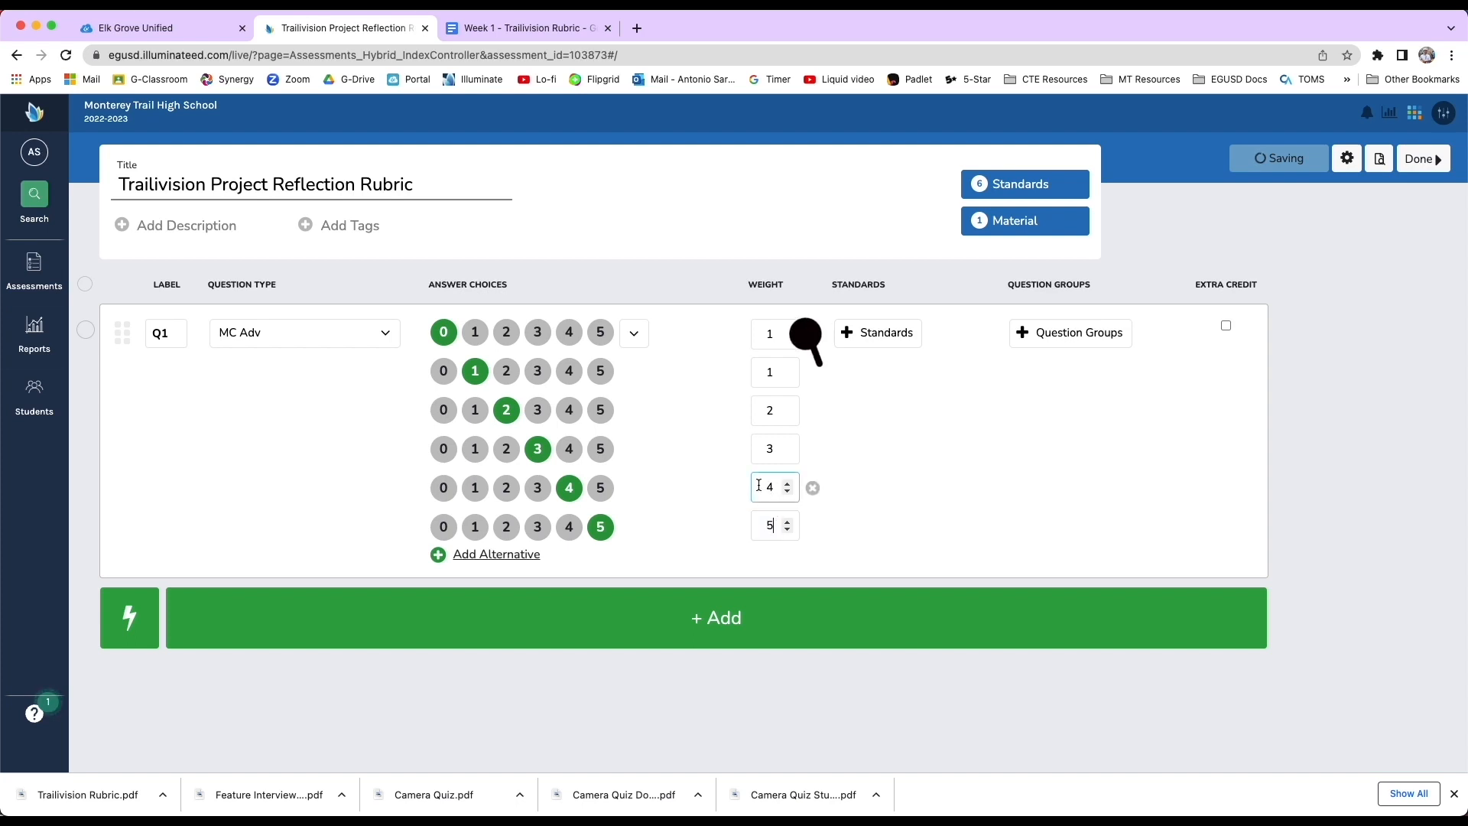
{"action": "key", "text": "Tab"}
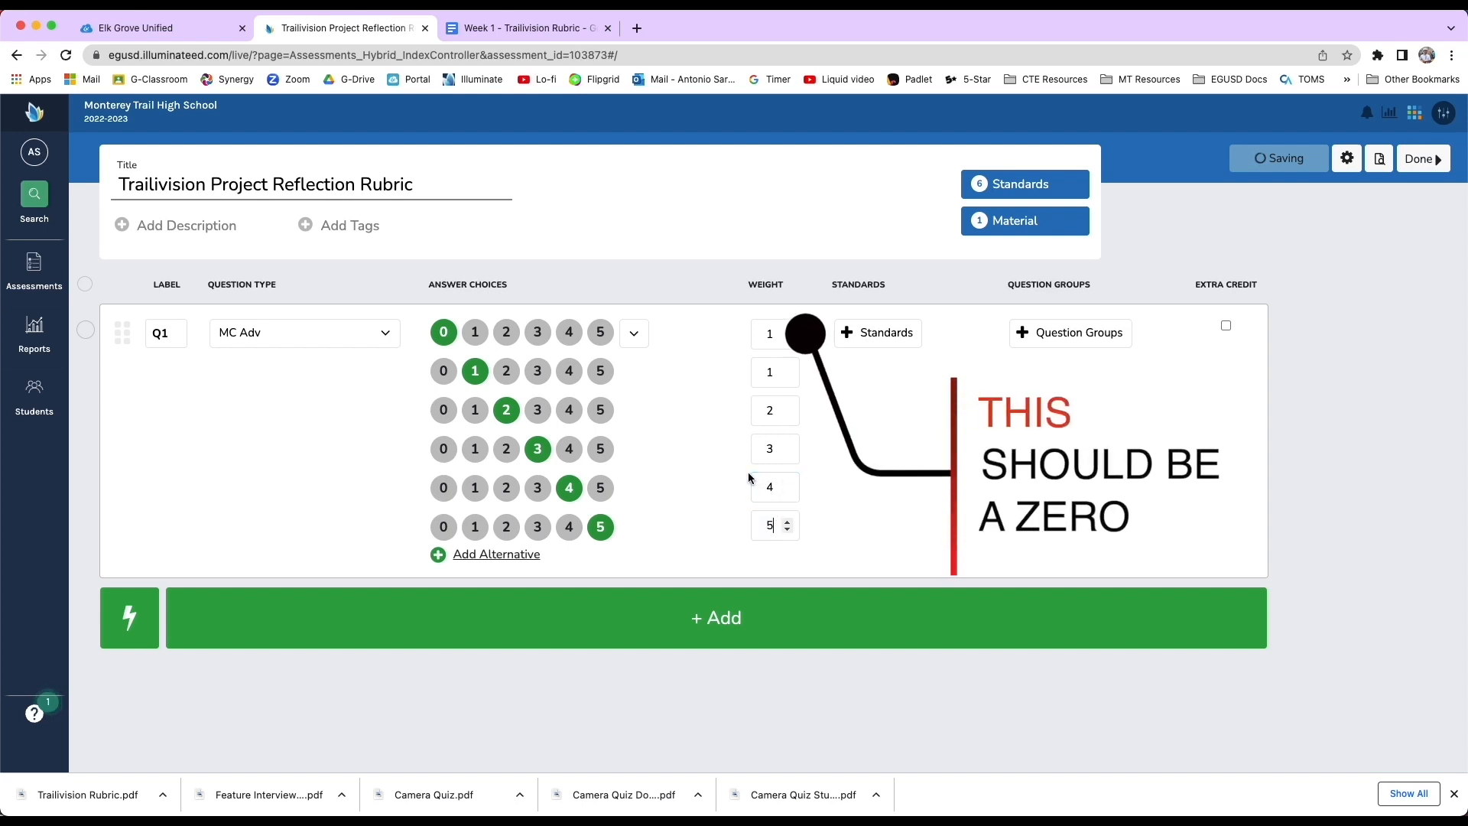
{"action": "left_click", "coordinate": [725, 371]}
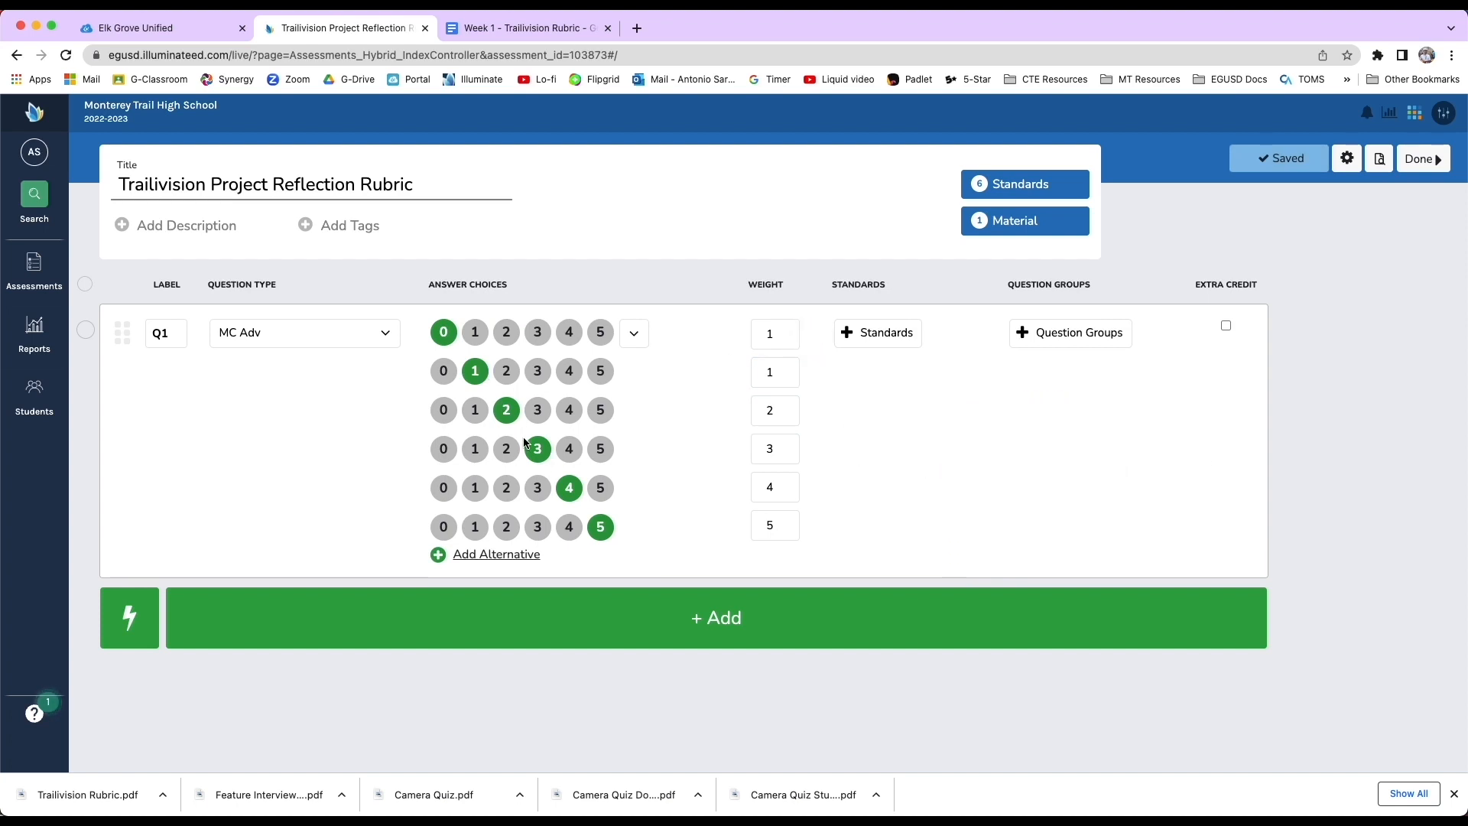
{"action": "left_click", "coordinate": [774, 524]}
{"action": "left_click", "coordinate": [769, 375]}
{"action": "left_click", "coordinate": [785, 452]}
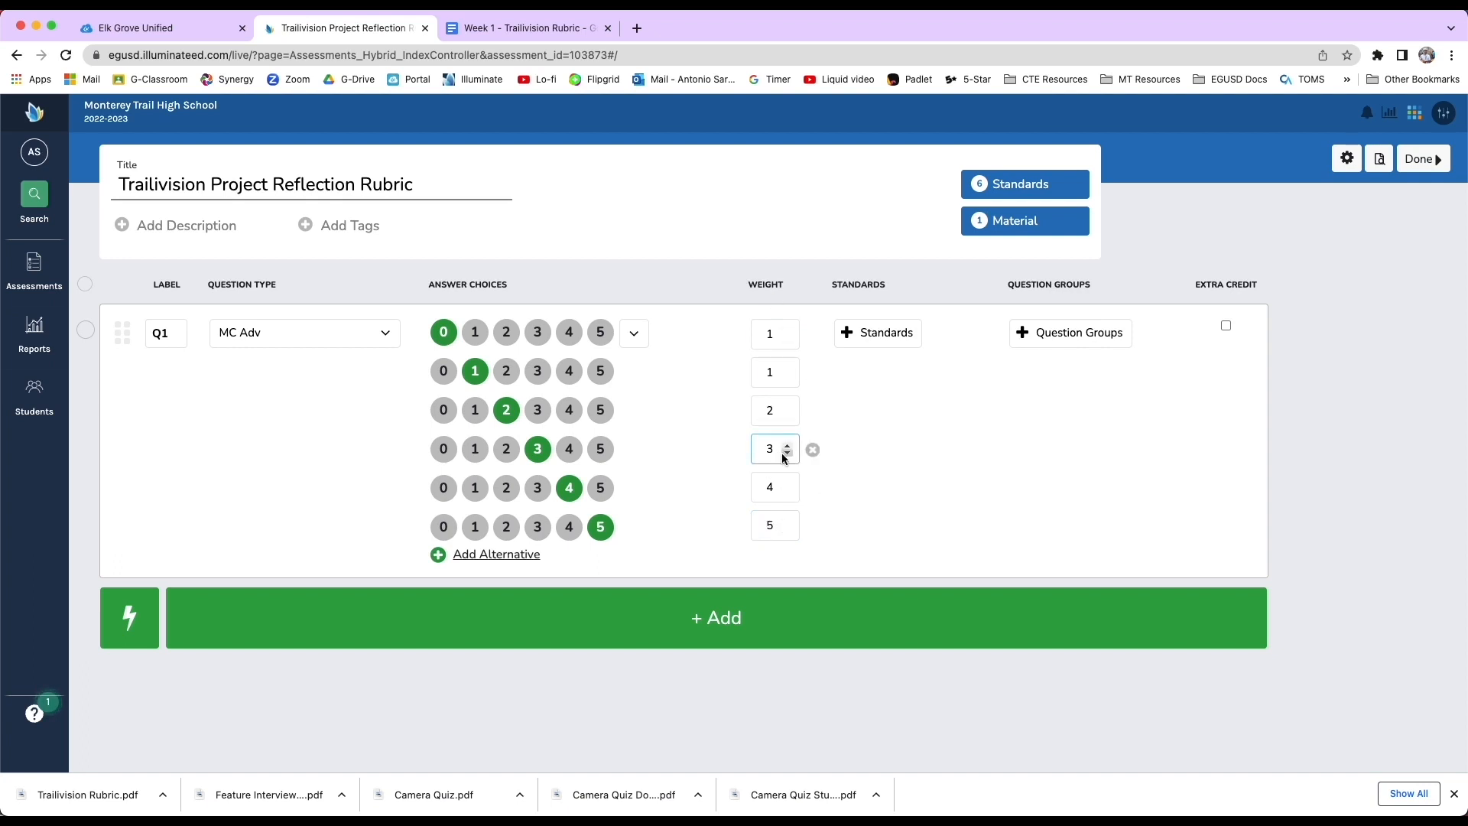
{"action": "left_click", "coordinate": [719, 429]}
Duplicate the question four times, each time duplicating the newest copy.
{"action": "left_click", "coordinate": [85, 331]}
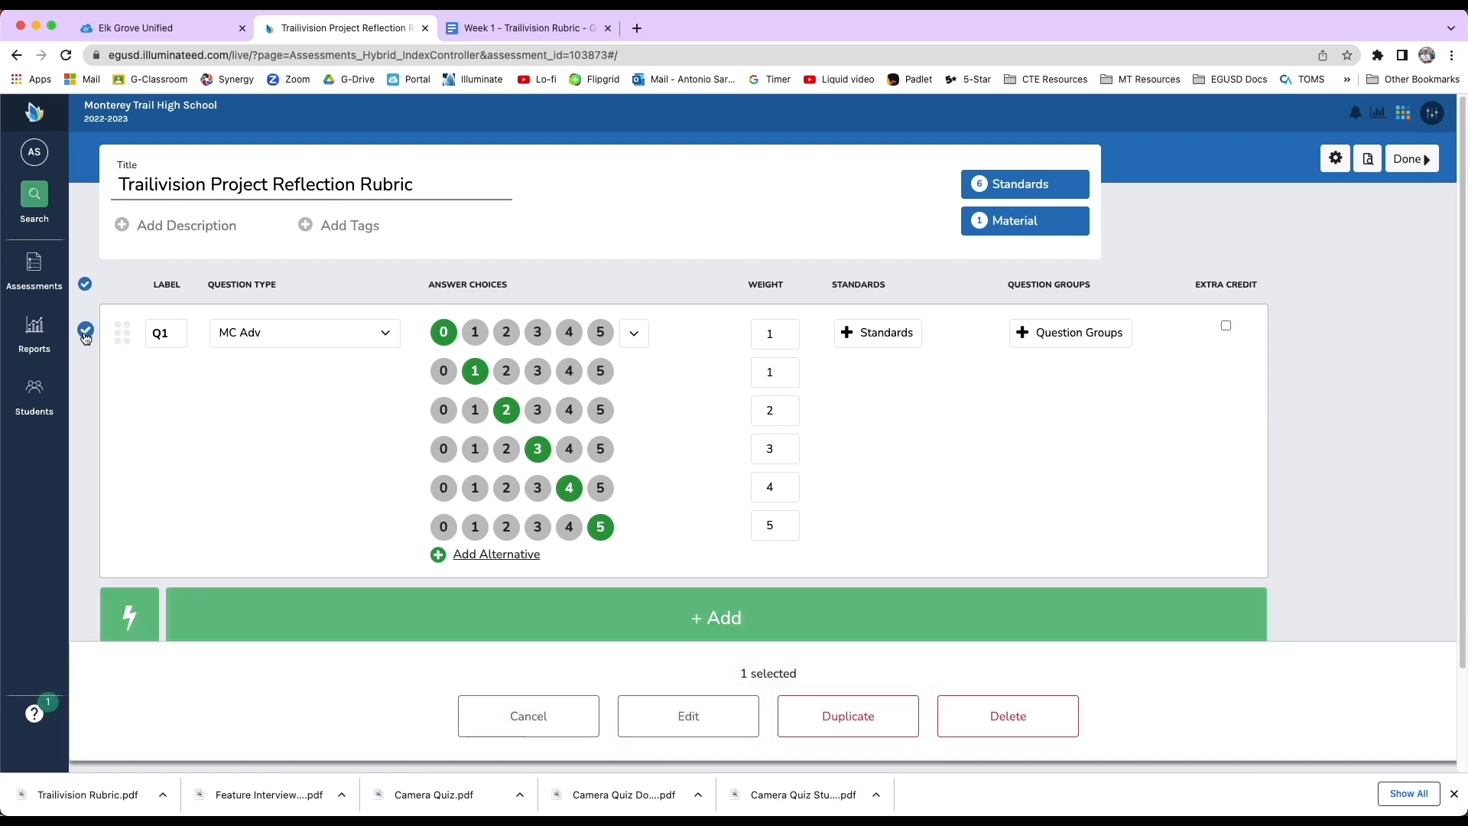
{"action": "left_click", "coordinate": [849, 716]}
{"action": "left_click", "coordinate": [844, 725]}
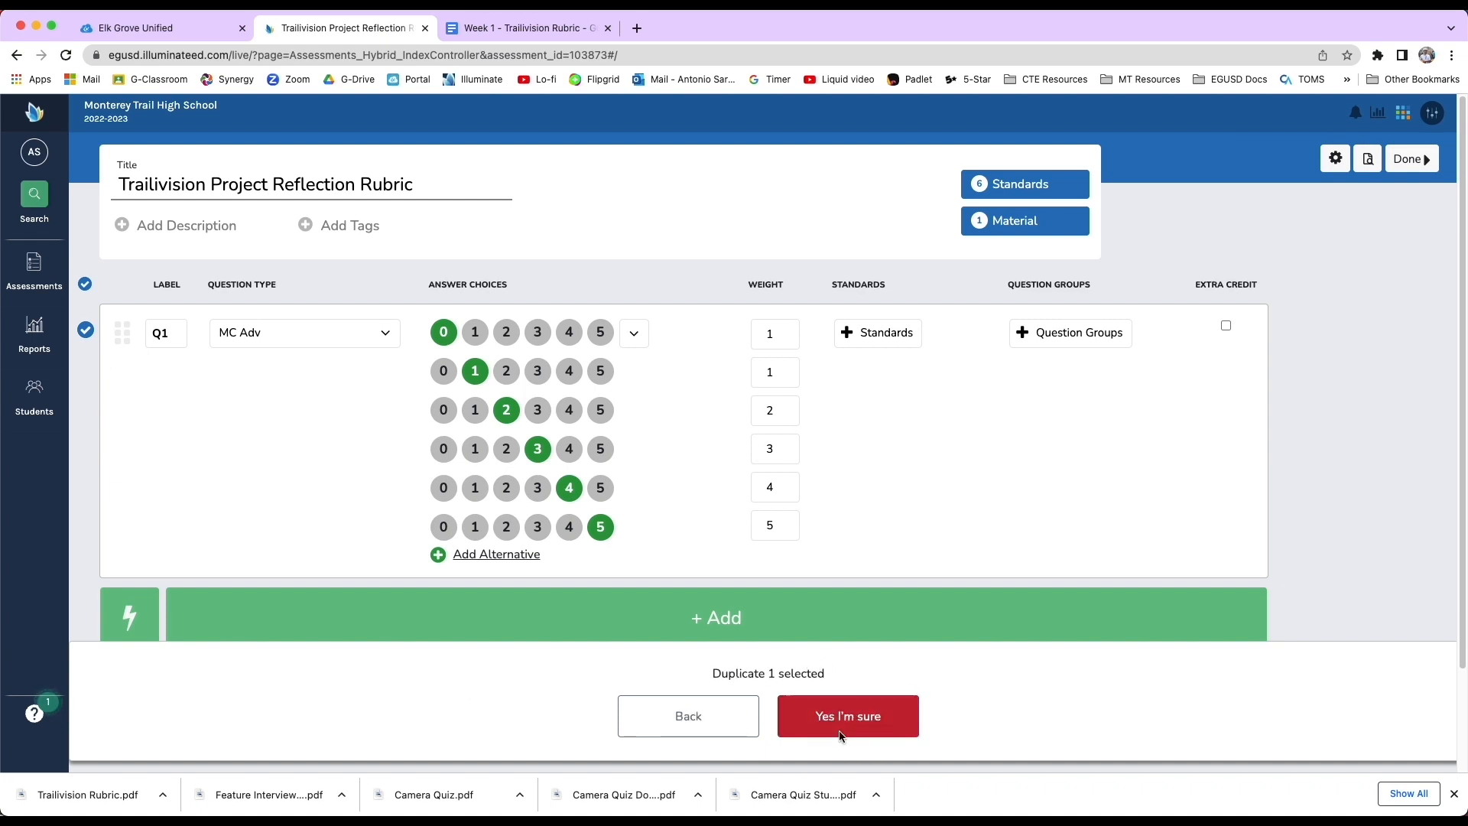
{"action": "left_click", "coordinate": [85, 612]}
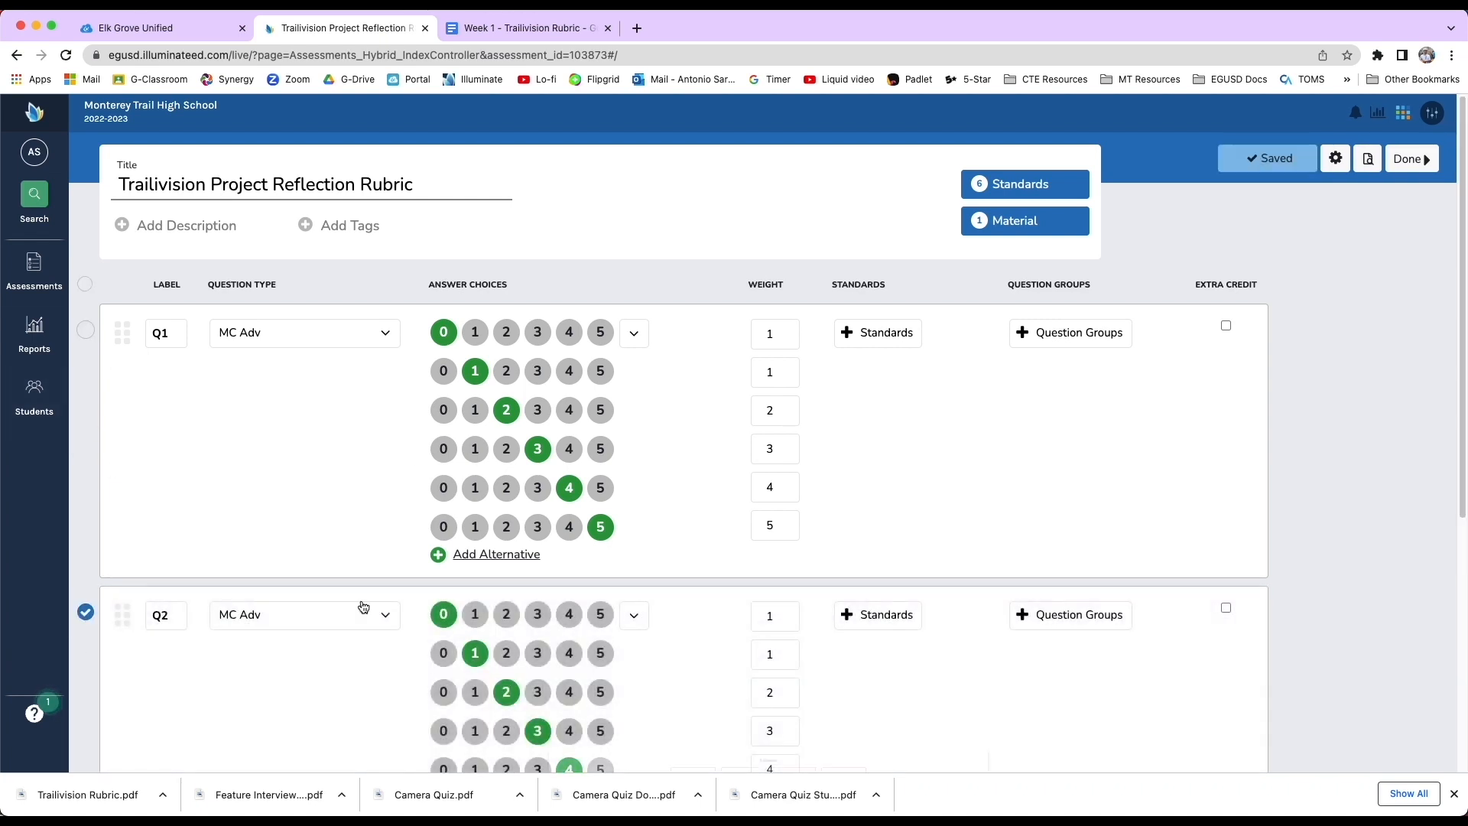
{"action": "left_click", "coordinate": [887, 737]}
{"action": "scroll", "coordinate": [684, 582], "scroll_direction": "down", "scroll_amount": 2}
{"action": "scroll", "coordinate": [683, 578], "scroll_direction": "down", "scroll_amount": 3}
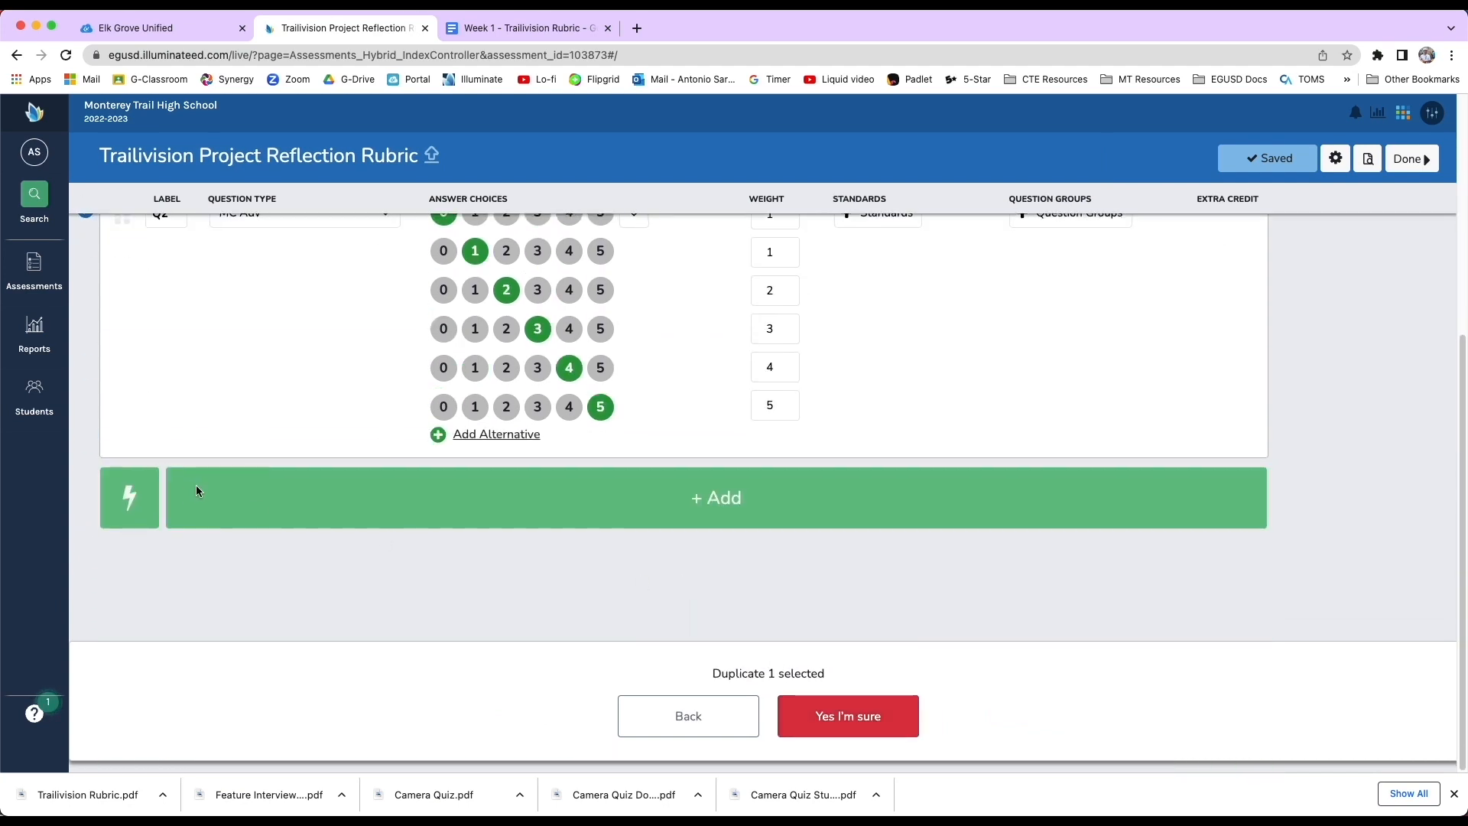
{"action": "scroll", "coordinate": [217, 475], "scroll_direction": "up", "scroll_amount": 5}
{"action": "scroll", "coordinate": [230, 482], "scroll_direction": "down", "scroll_amount": 2}
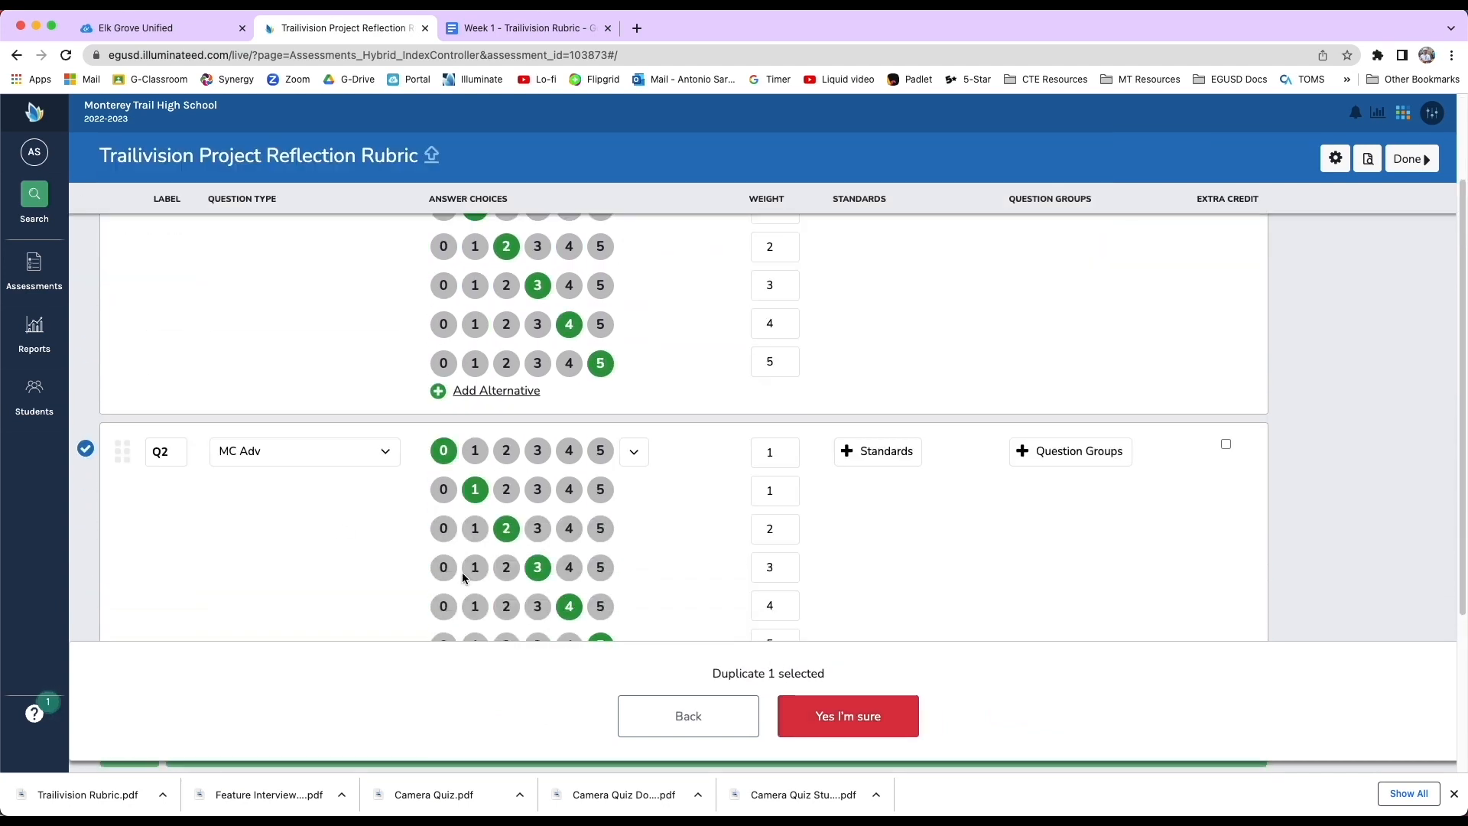
{"action": "left_click", "coordinate": [848, 716]}
{"action": "scroll", "coordinate": [127, 589], "scroll_direction": "up", "scroll_amount": 1}
{"action": "scroll", "coordinate": [153, 595], "scroll_direction": "down", "scroll_amount": 6}
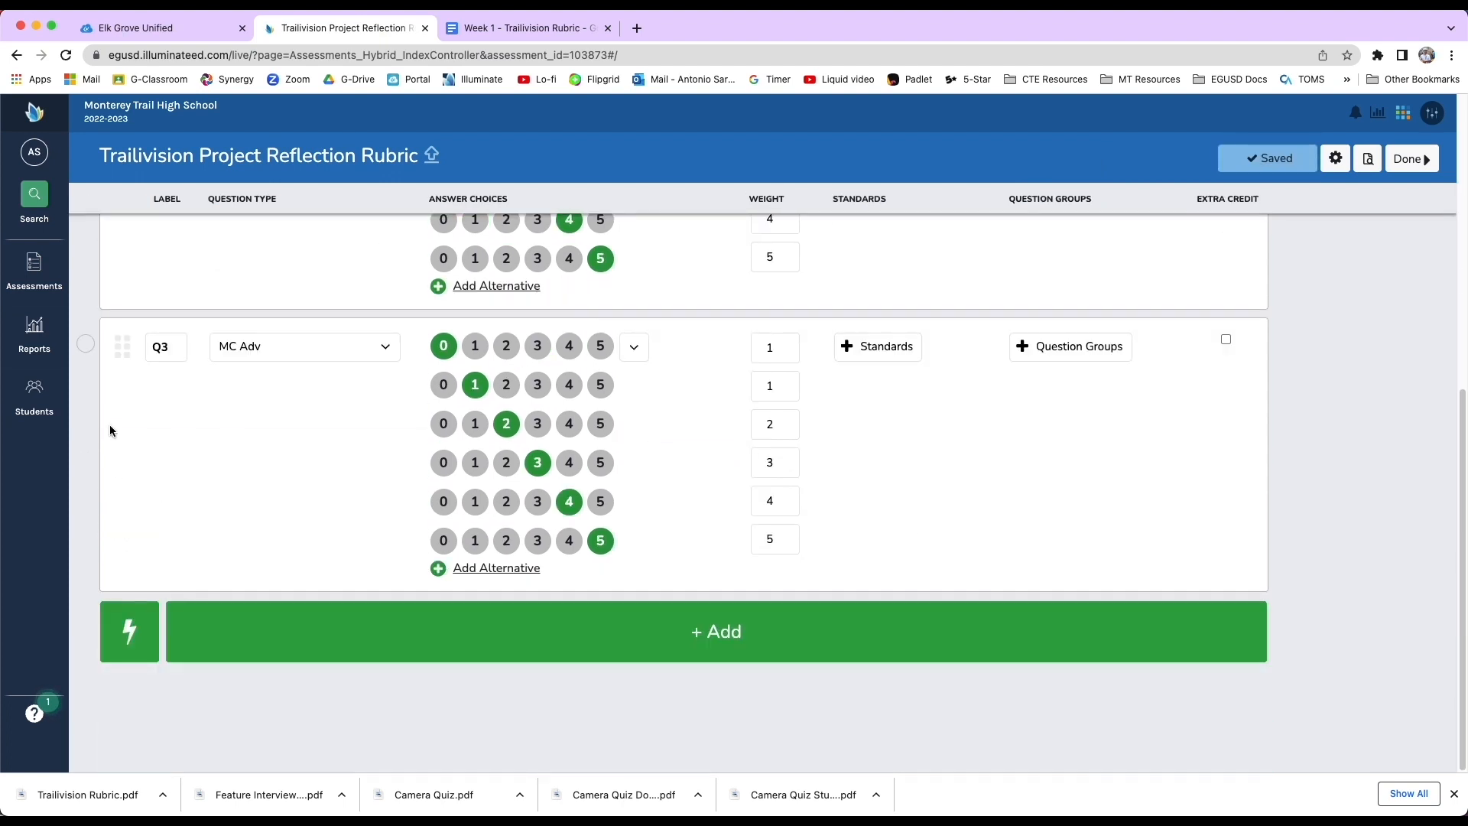
{"action": "left_click", "coordinate": [86, 347]}
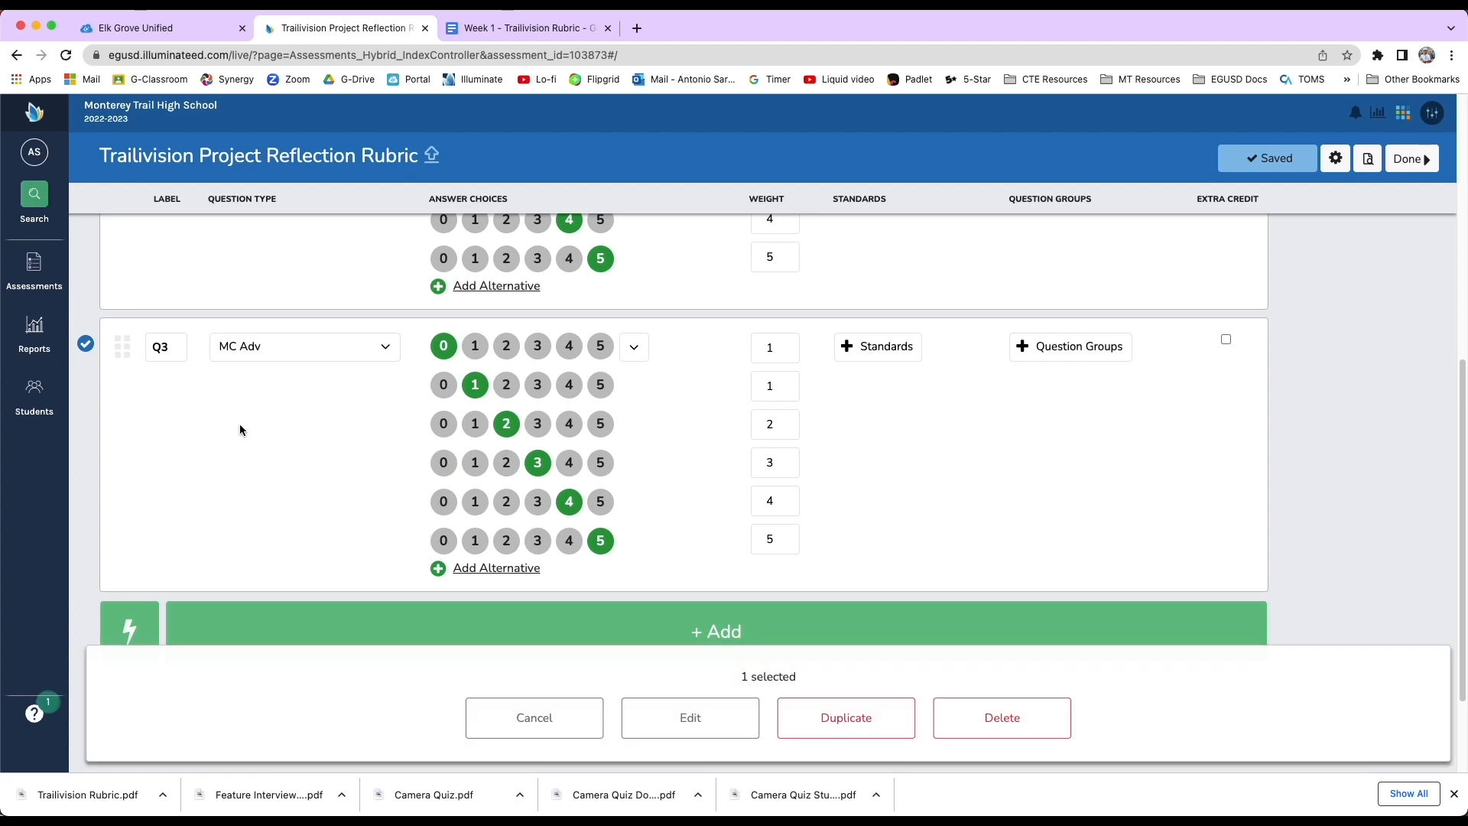
{"action": "left_click", "coordinate": [877, 722]}
{"action": "left_click", "coordinate": [849, 722]}
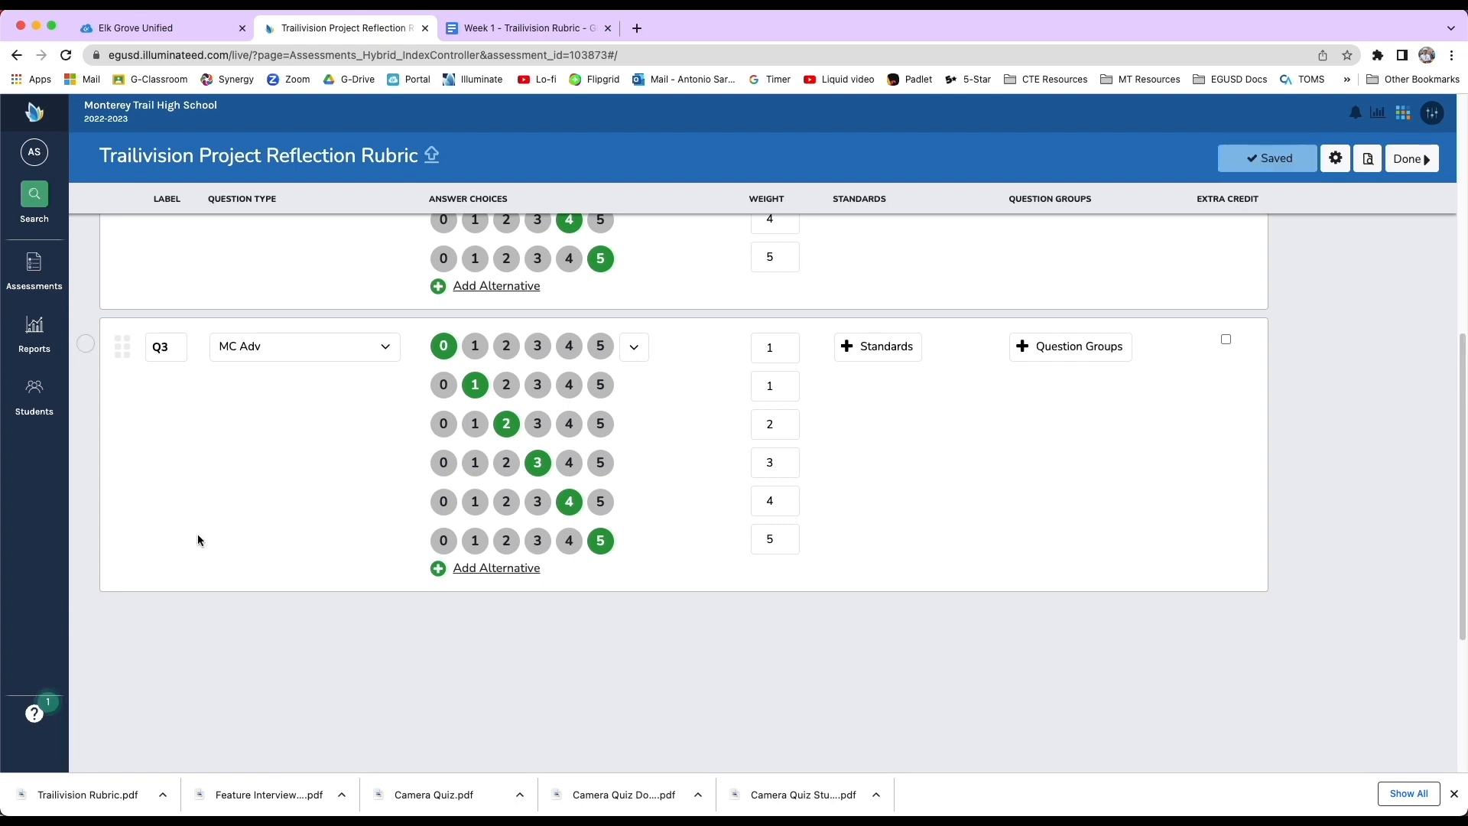
{"action": "left_click", "coordinate": [85, 357]}
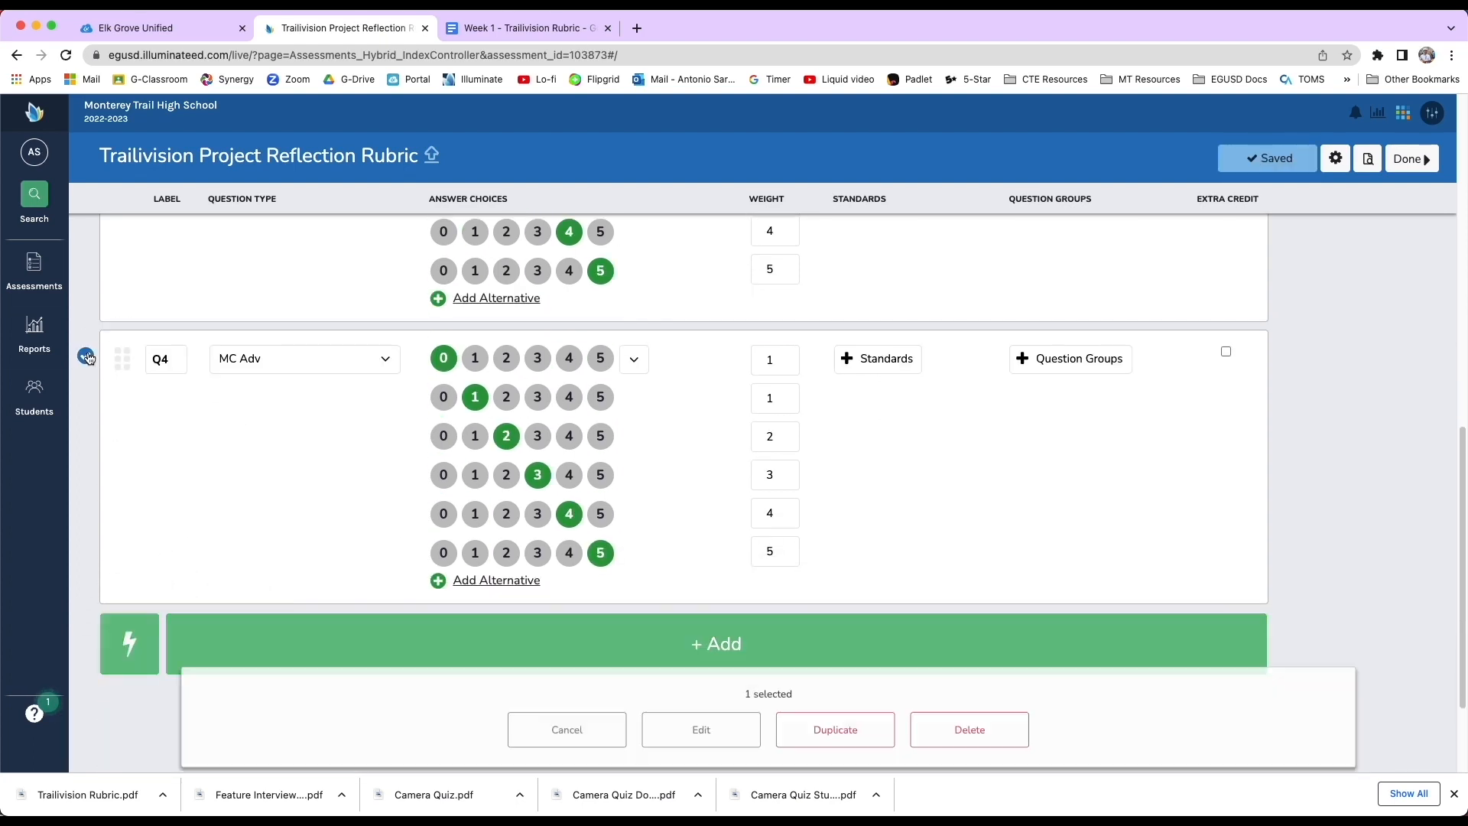
{"action": "left_click", "coordinate": [873, 724]}
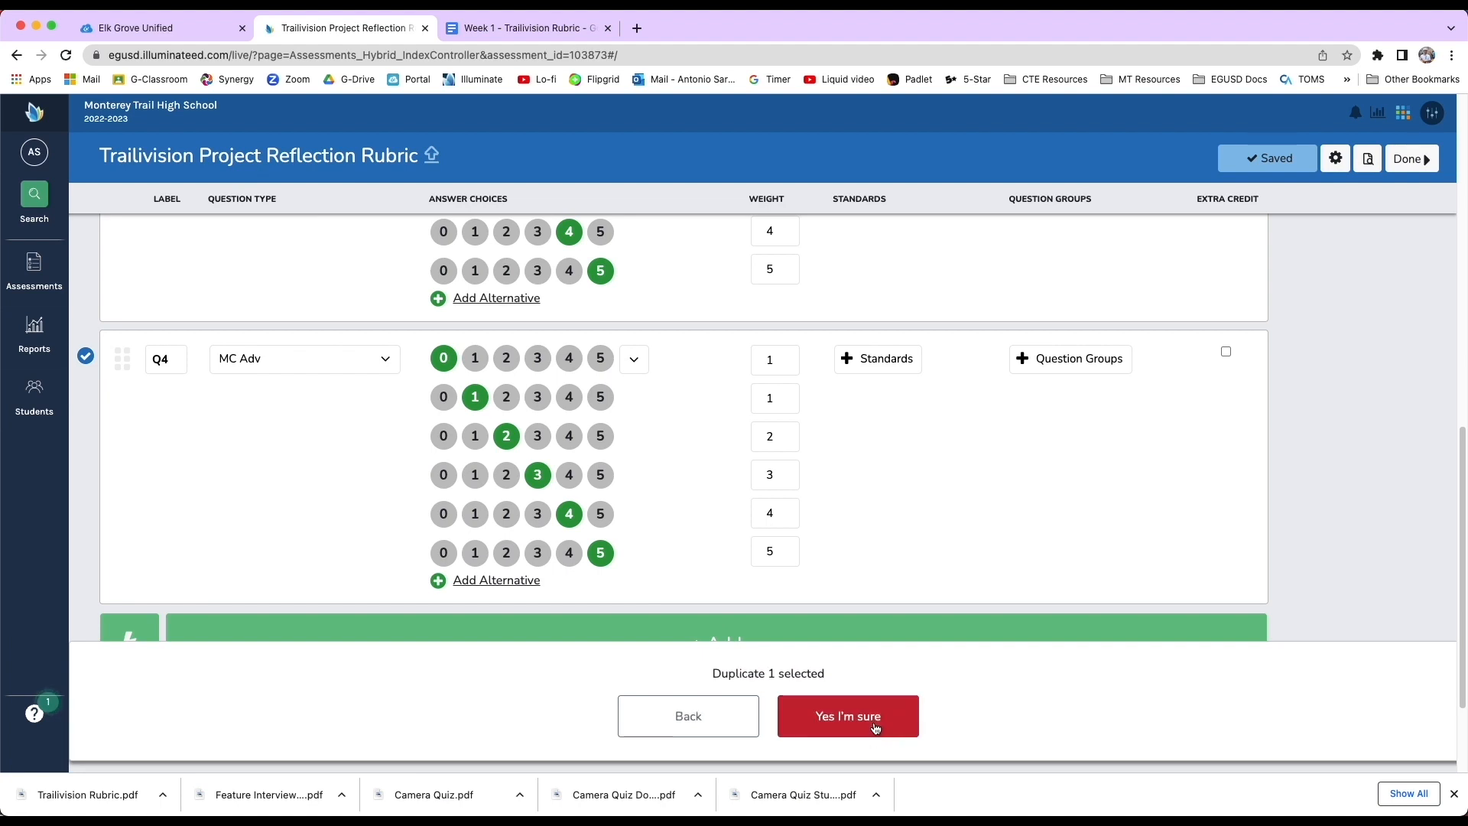
{"action": "left_click", "coordinate": [869, 721]}
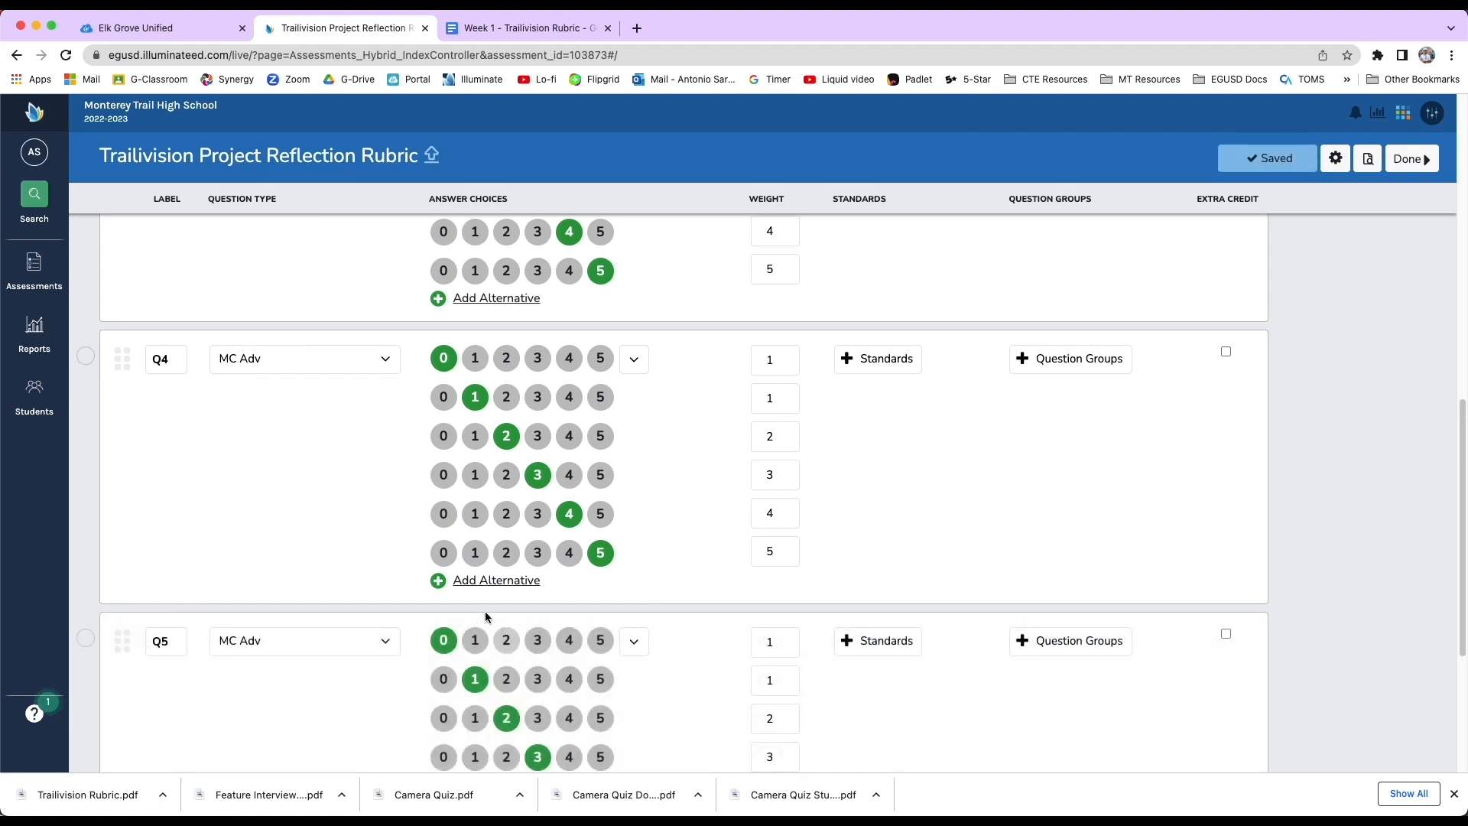
Relabel the first two questions as R1 and R2.
{"action": "scroll", "coordinate": [448, 604], "scroll_direction": "up", "scroll_amount": 10}
{"action": "left_click", "coordinate": [165, 330]}
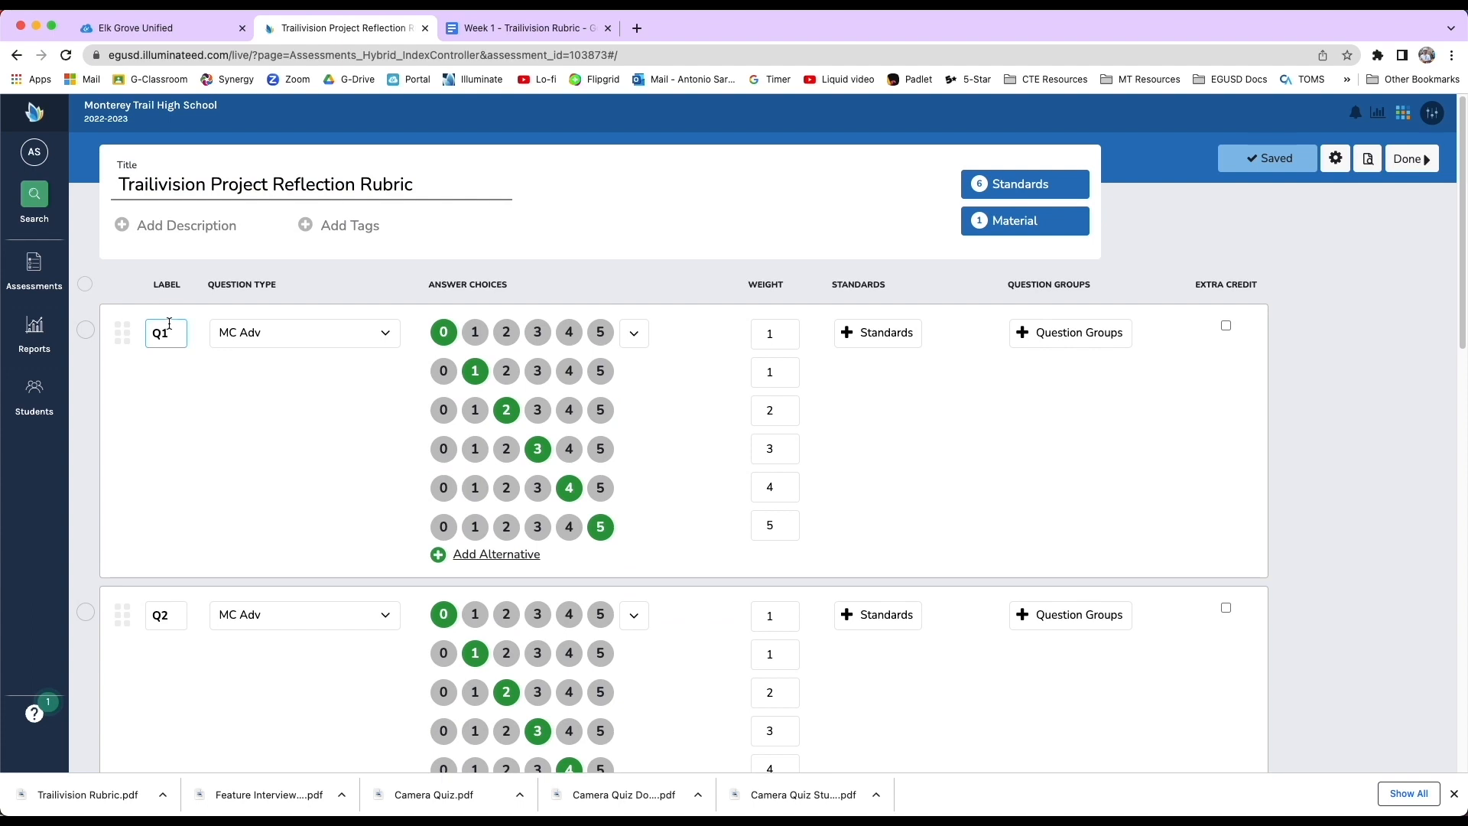
{"action": "double_click", "coordinate": [158, 331]}
{"action": "type", "text": "R"}
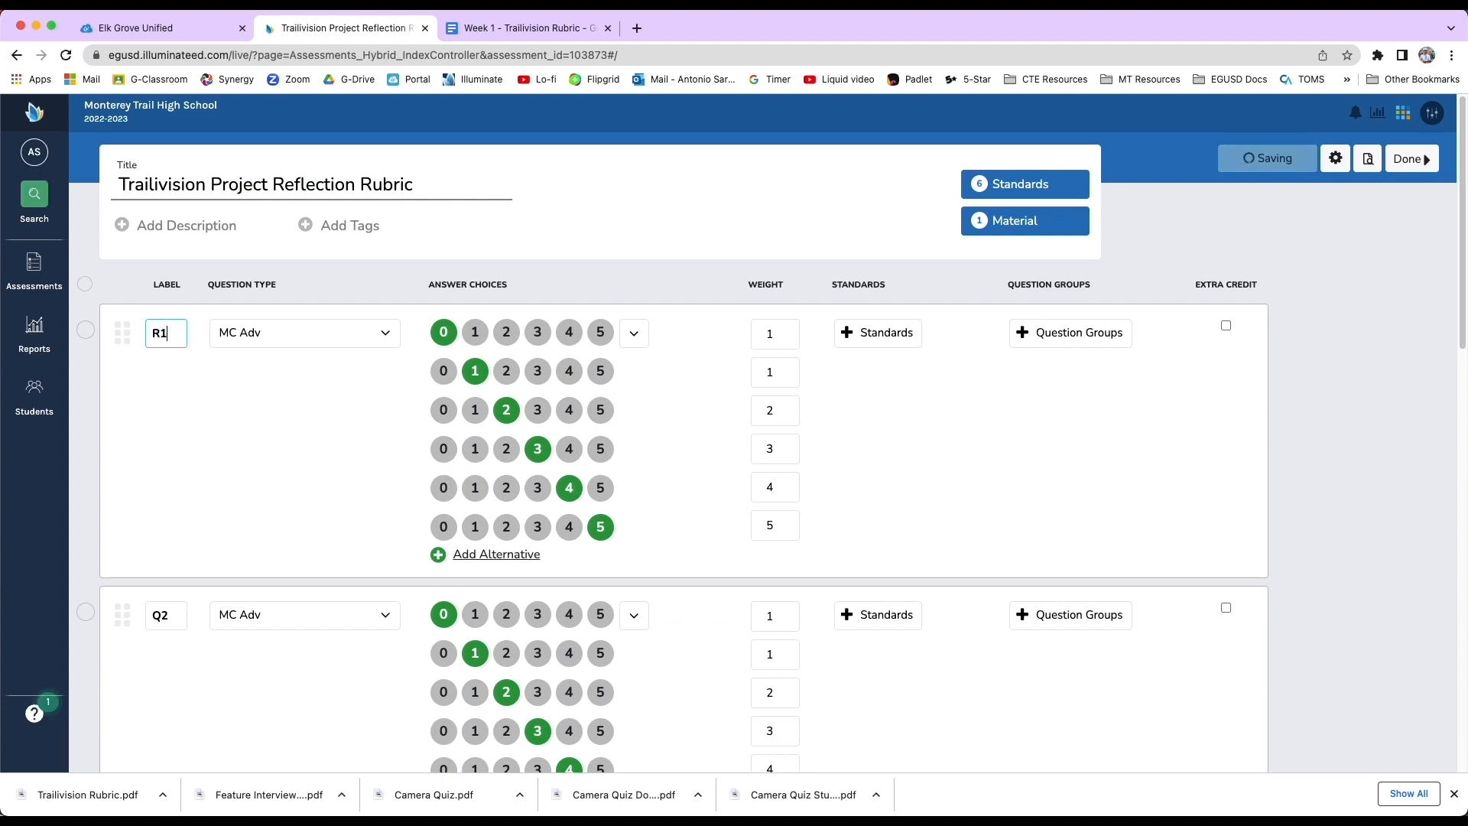
{"action": "left_click", "coordinate": [177, 327]}
{"action": "left_click_drag", "start_coordinate": [162, 618], "coordinate": [156, 617]}
{"action": "type", "text": "r"}
Relabel the remaining questions as R3, R4 and R5.
{"action": "scroll", "coordinate": [163, 646], "scroll_direction": "down", "scroll_amount": 5}
{"action": "left_click_drag", "start_coordinate": [161, 491], "coordinate": [149, 488]}
{"action": "type", "text": "R"}
{"action": "scroll", "coordinate": [158, 558], "scroll_direction": "down", "scroll_amount": 2}
{"action": "left_click_drag", "start_coordinate": [160, 655], "coordinate": [151, 654]}
{"action": "type", "text": "R"}
{"action": "scroll", "coordinate": [157, 650], "scroll_direction": "down", "scroll_amount": 5}
{"action": "left_click", "coordinate": [160, 569]}
{"action": "left_click_drag", "start_coordinate": [161, 569], "coordinate": [149, 566]}
{"action": "type", "text": "R"}
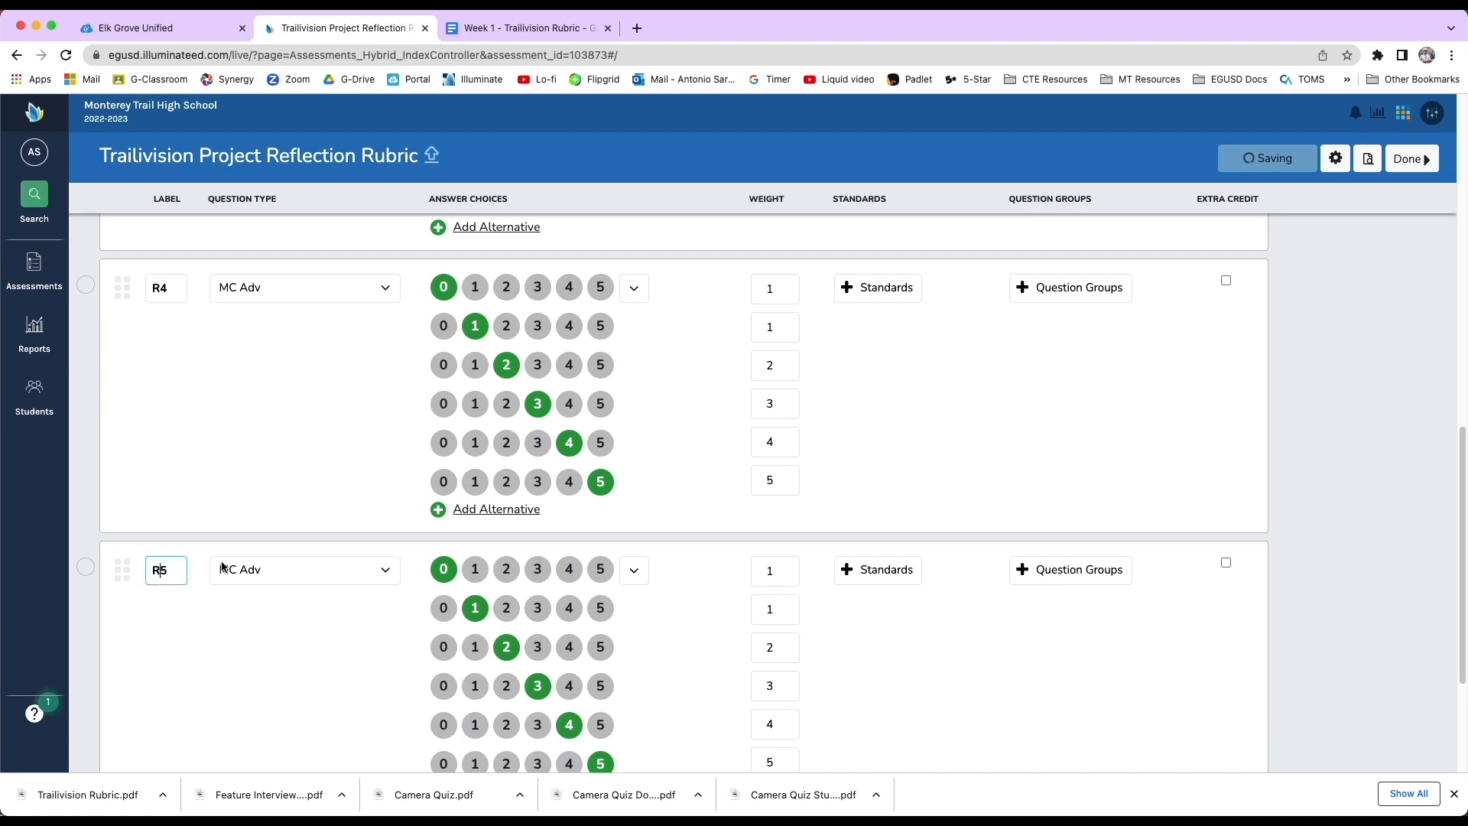
{"action": "scroll", "coordinate": [280, 563], "scroll_direction": "down", "scroll_amount": 3}
{"action": "scroll", "coordinate": [1045, 341], "scroll_direction": "up", "scroll_amount": 15}
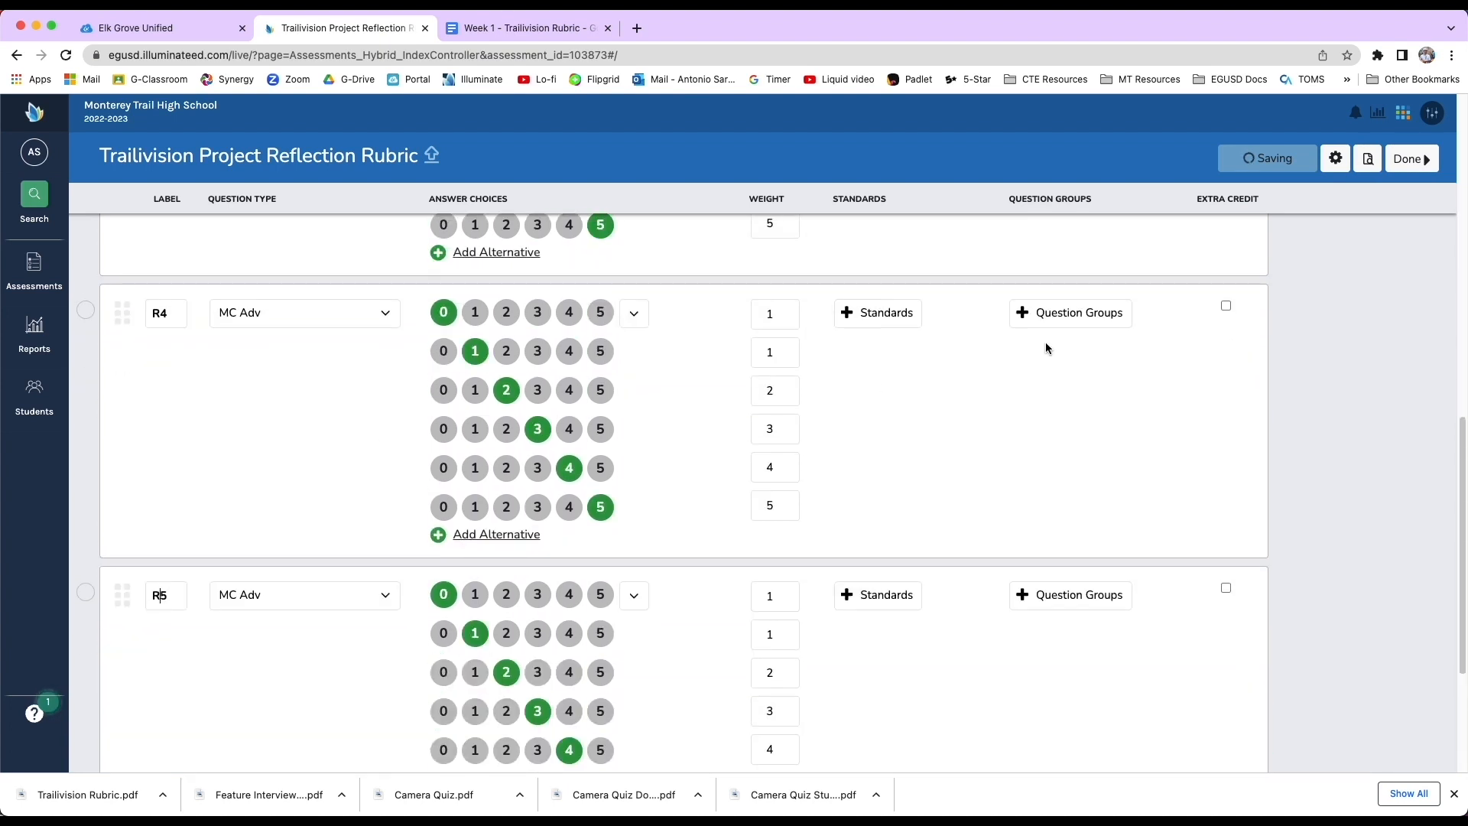
Tag question R1 with standard A1.0 and question R2 with standard A1.2.
{"action": "left_click", "coordinate": [894, 342]}
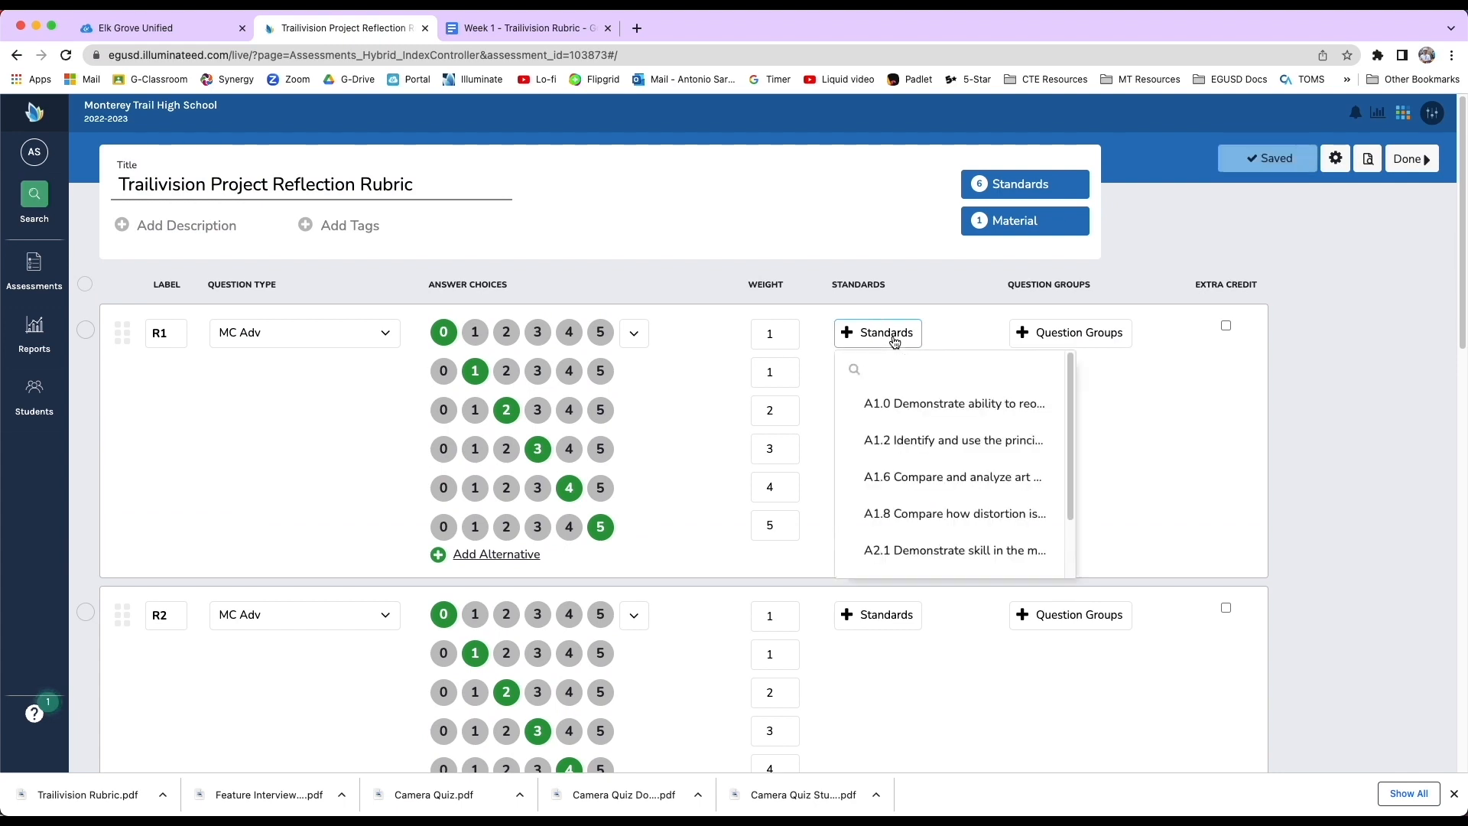
{"action": "left_click", "coordinate": [887, 403]}
{"action": "left_click", "coordinate": [901, 626]}
{"action": "left_click", "coordinate": [917, 722]}
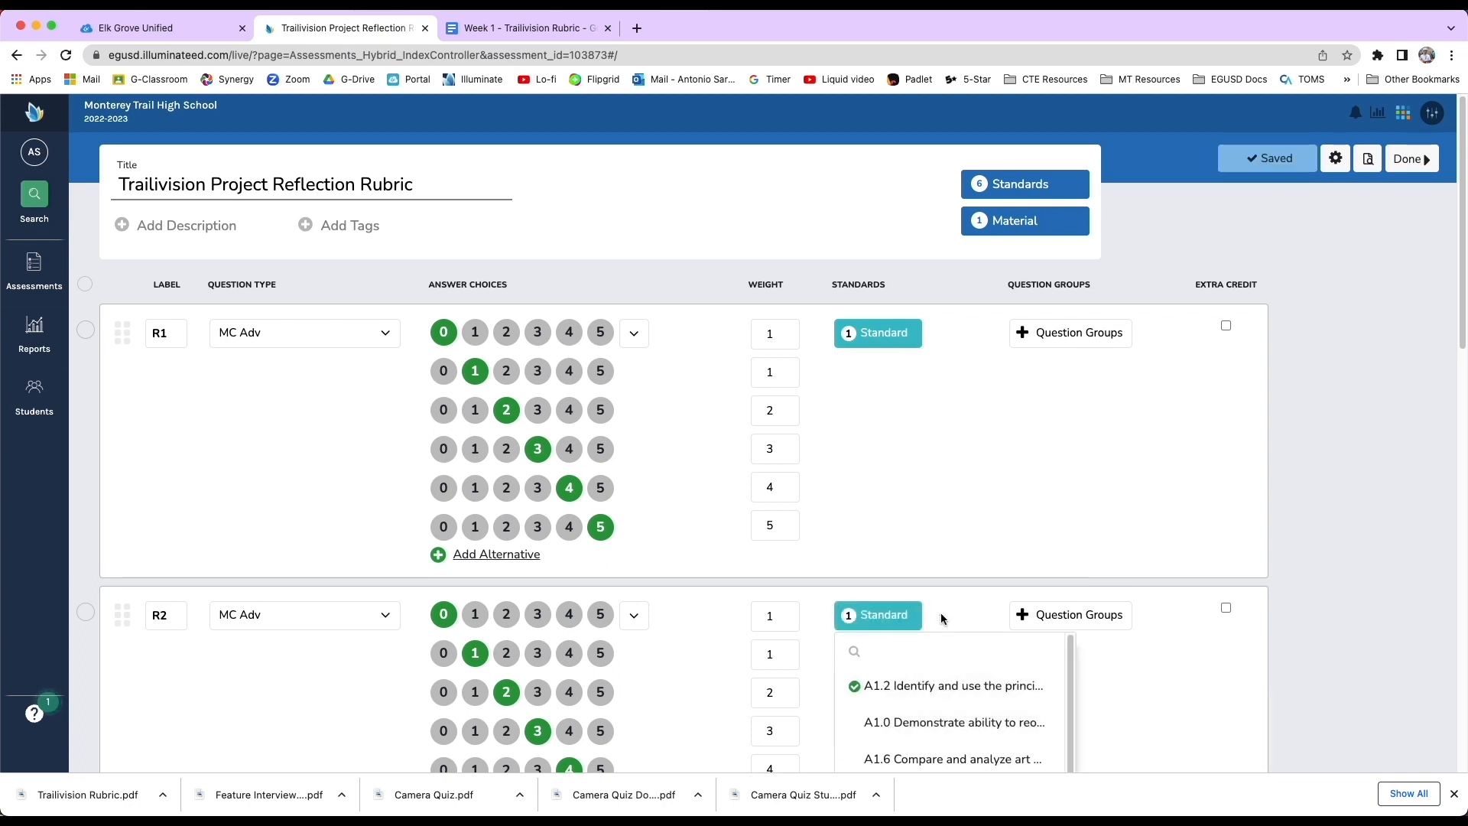
Tag question R3 with standard A1.6 and questions R4 and R5 with one standard each.
{"action": "scroll", "coordinate": [943, 589], "scroll_direction": "down", "scroll_amount": 5}
{"action": "left_click", "coordinate": [898, 452]}
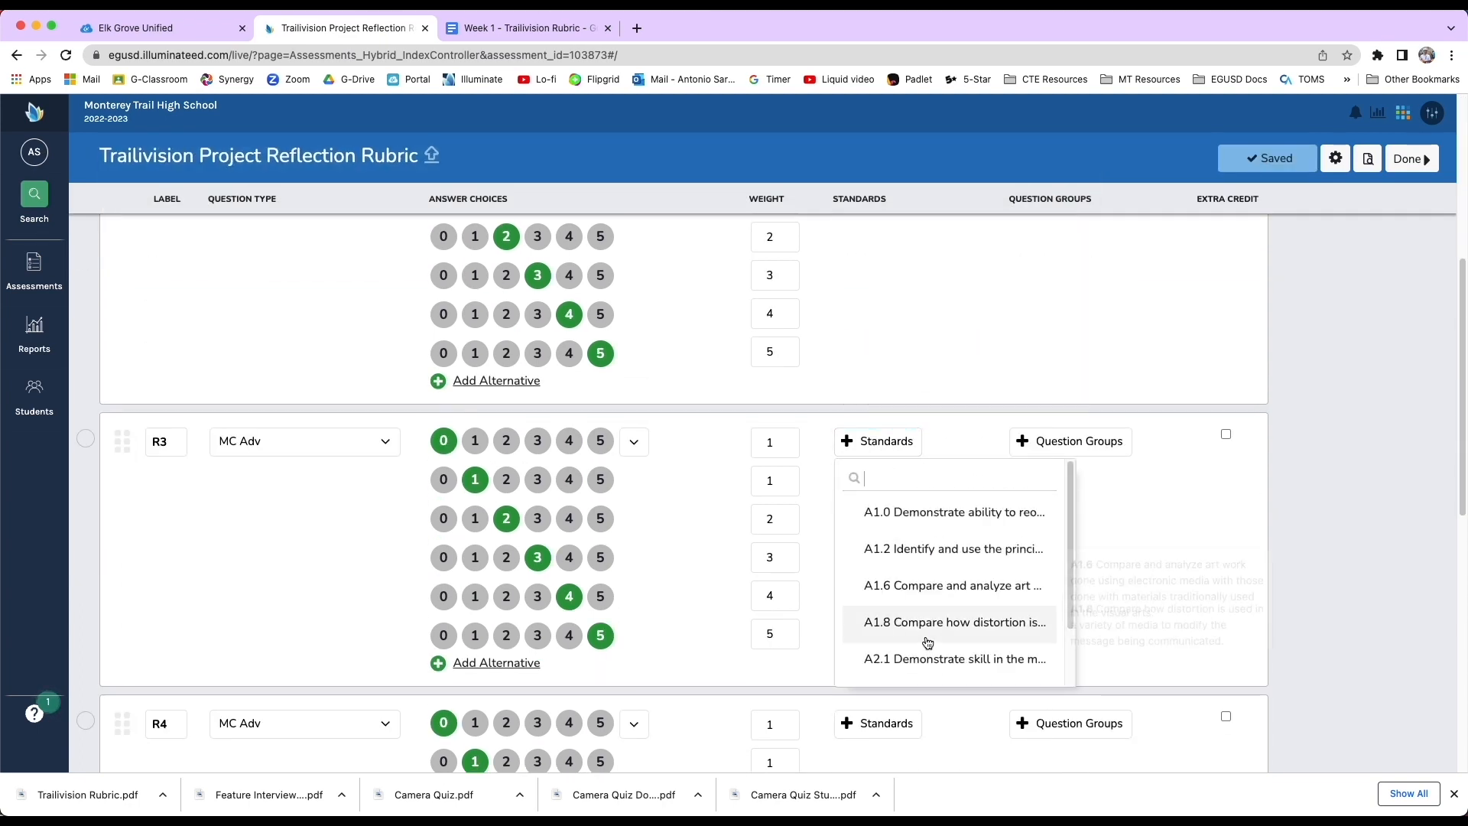
{"action": "left_click", "coordinate": [928, 586]}
{"action": "scroll", "coordinate": [941, 612], "scroll_direction": "down", "scroll_amount": 2}
{"action": "left_click", "coordinate": [879, 723]}
{"action": "scroll", "coordinate": [967, 677], "scroll_direction": "down", "scroll_amount": 5}
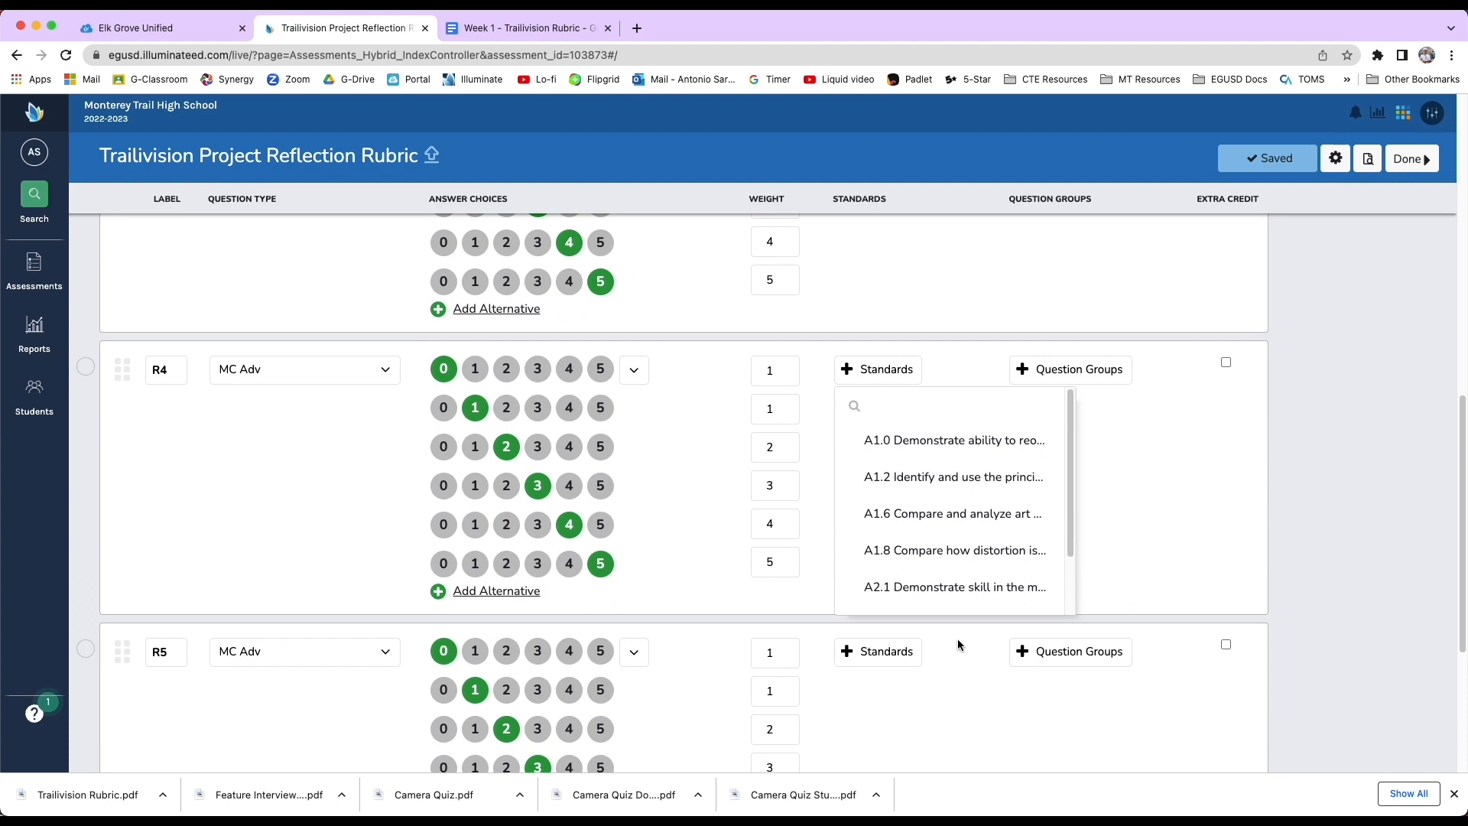
{"action": "left_click", "coordinate": [936, 589]}
{"action": "left_click", "coordinate": [878, 653]}
{"action": "scroll", "coordinate": [948, 650], "scroll_direction": "down", "scroll_amount": 3}
{"action": "scroll", "coordinate": [956, 612], "scroll_direction": "down", "scroll_amount": 2}
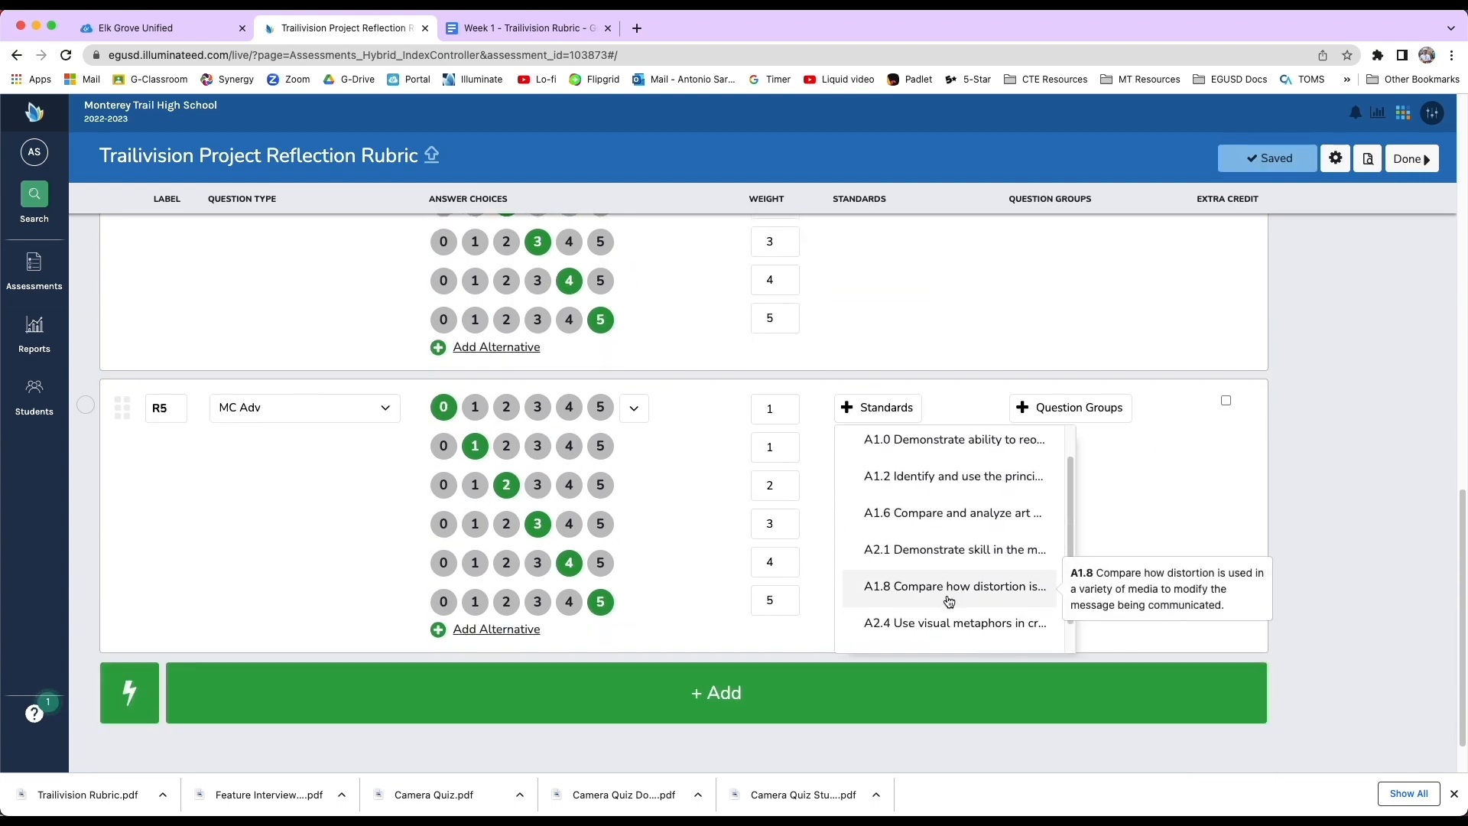
{"action": "left_click", "coordinate": [929, 607]}
{"action": "left_click", "coordinate": [1121, 522]}
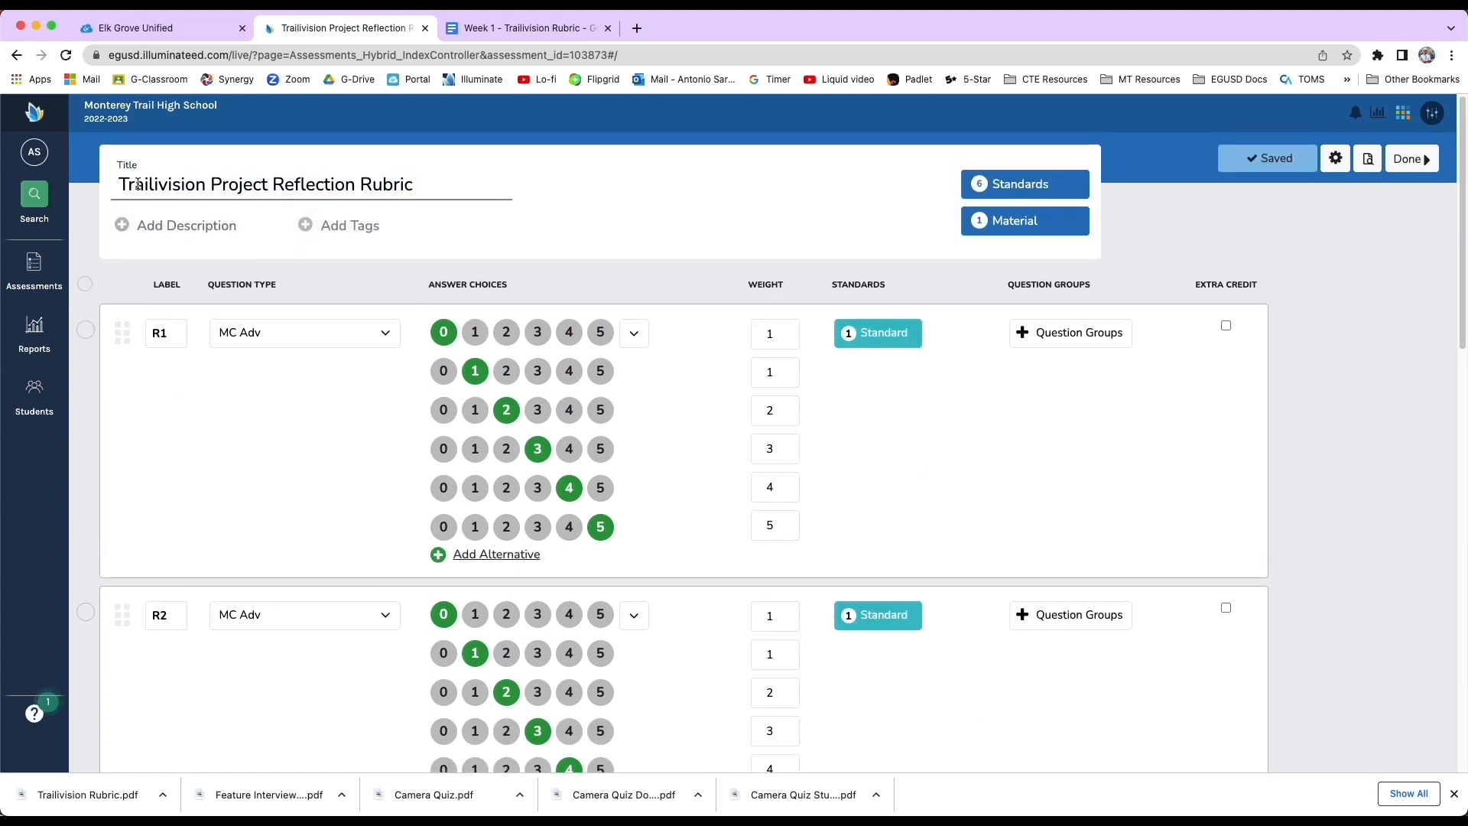
Add a description telling students to compare each rubric row to their video project, grade themselves on a scale from 1-5, and justify their answer.
{"action": "left_click", "coordinate": [181, 227]}
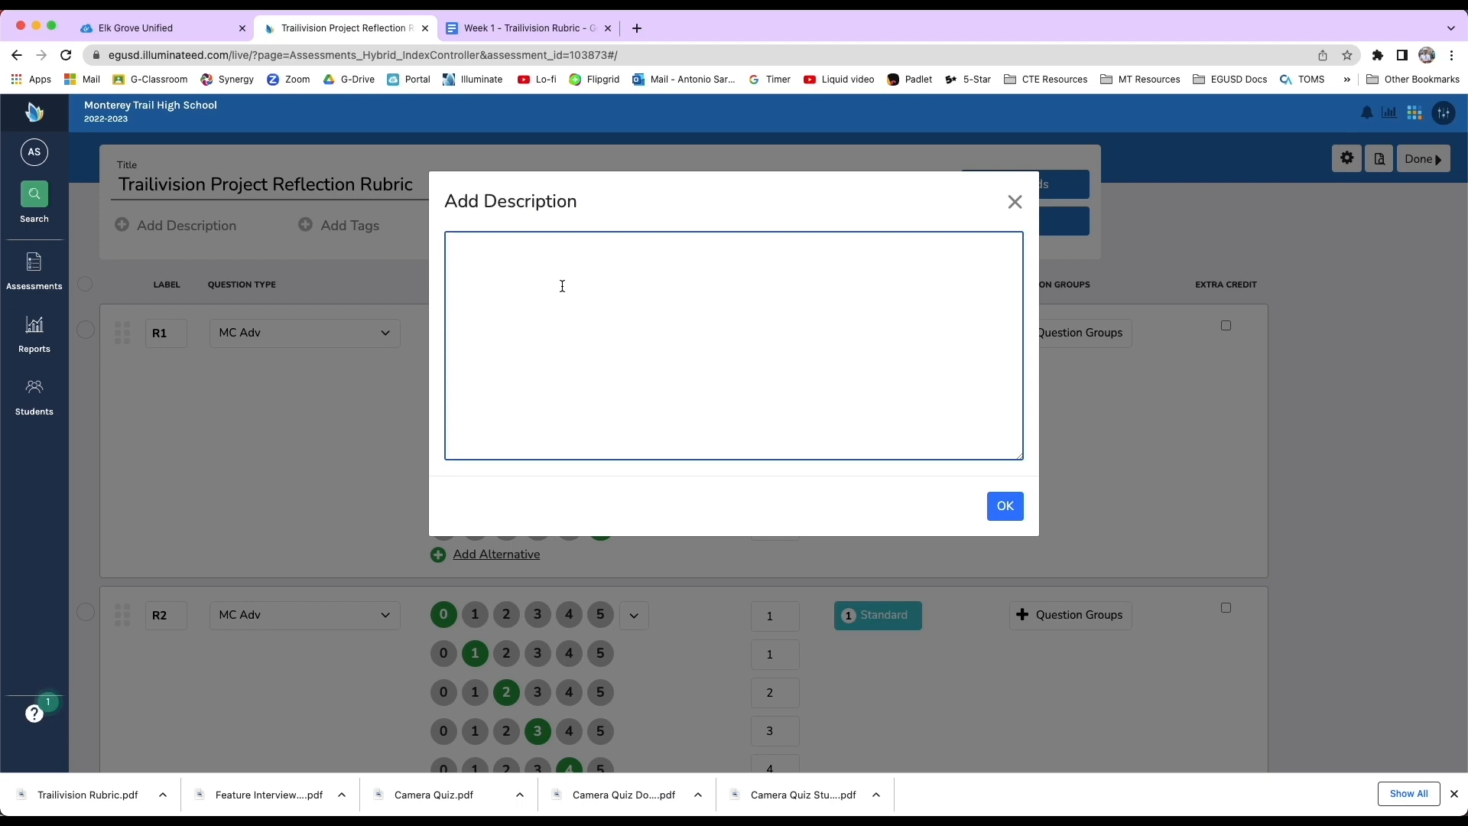
{"action": "type", "text": "Cons"}
{"action": "type", "text": "ider teh "}
{"action": "type", "text": "rubric and compare each row to your vid"}
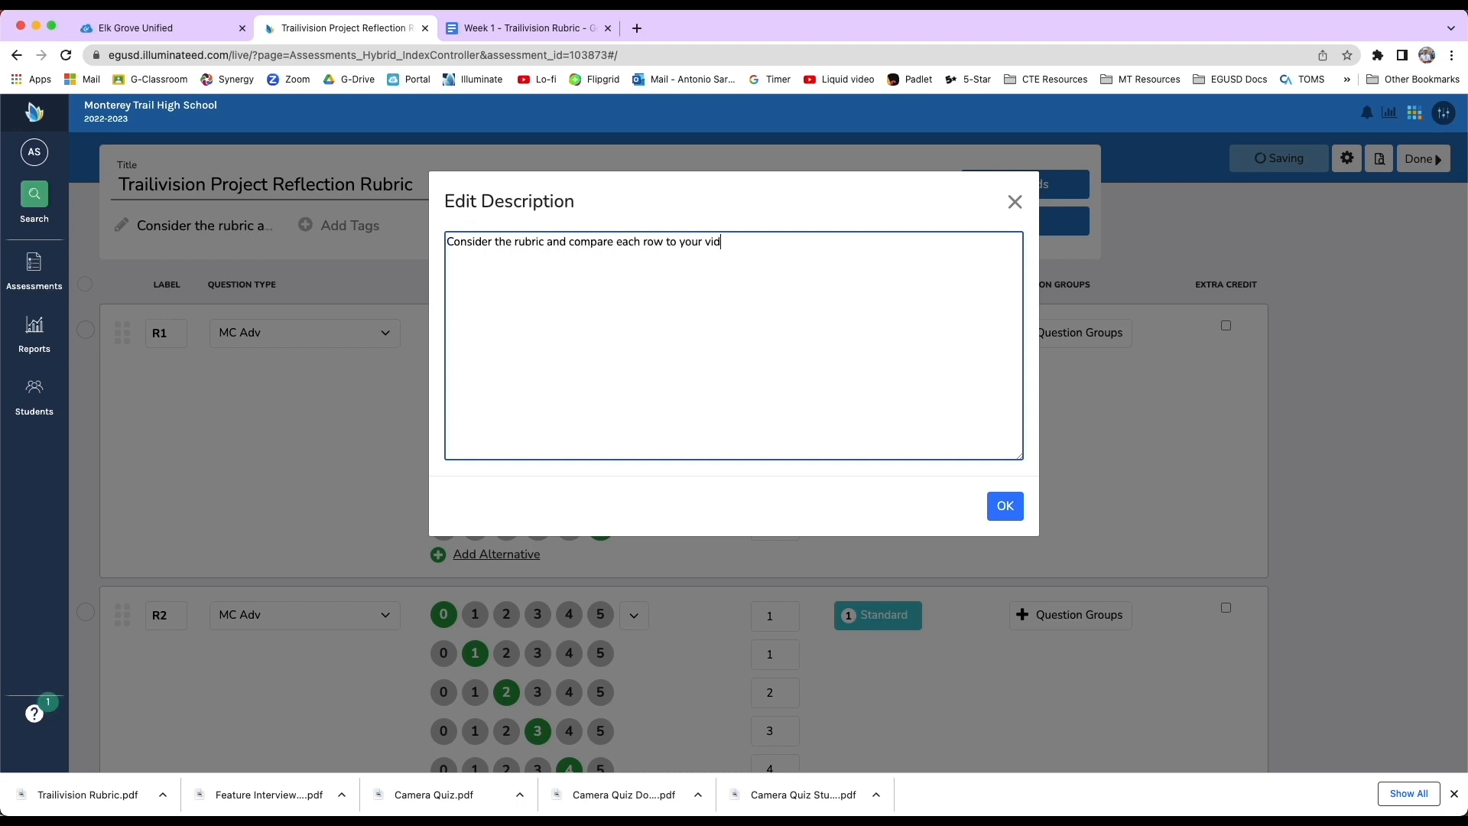
{"action": "type", "text": "eo project and then grade yourself on a scale from 1"}
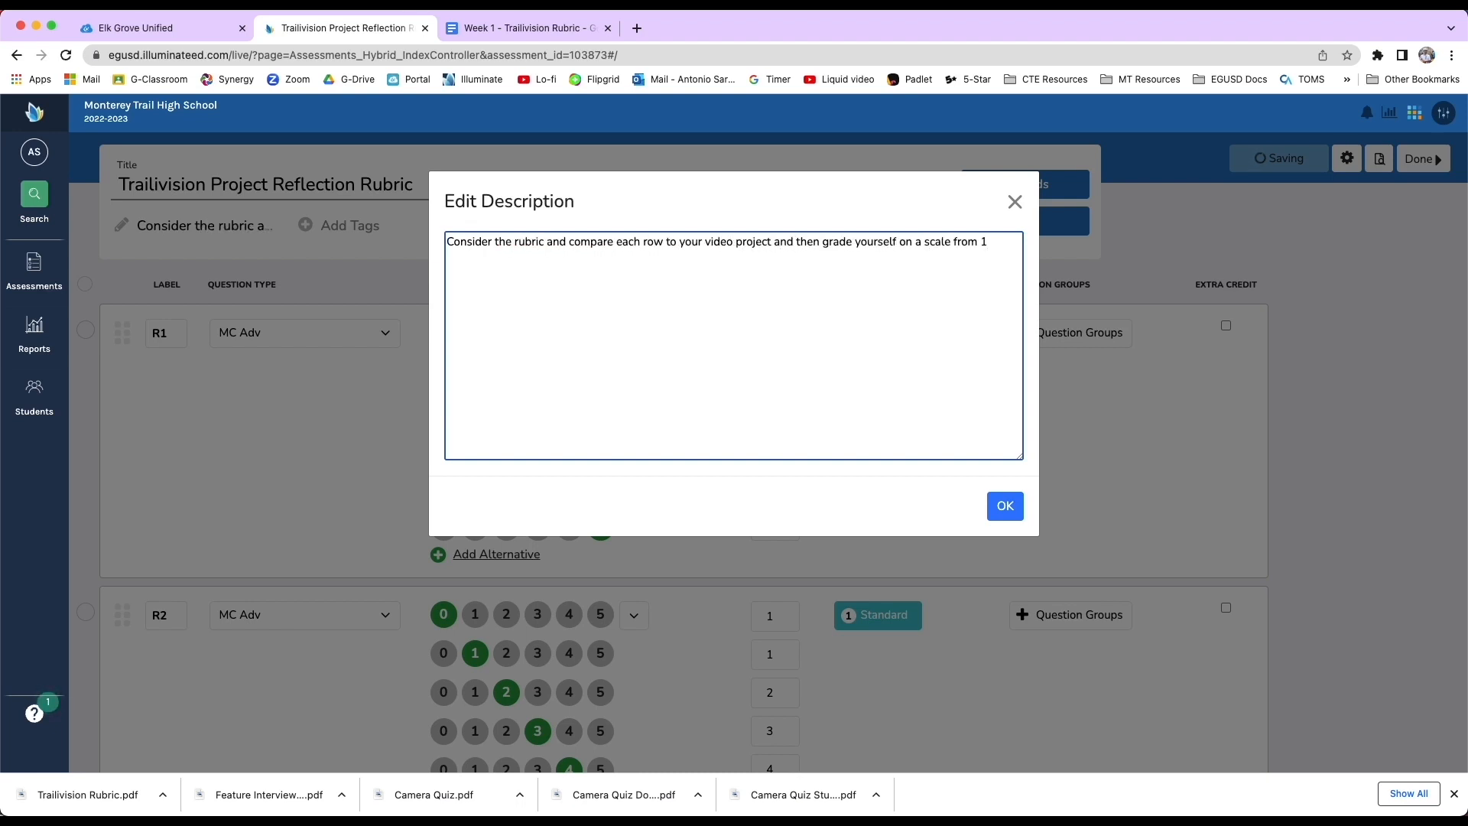
{"action": "type", "text": "-5. You must be able to justify your answer."}
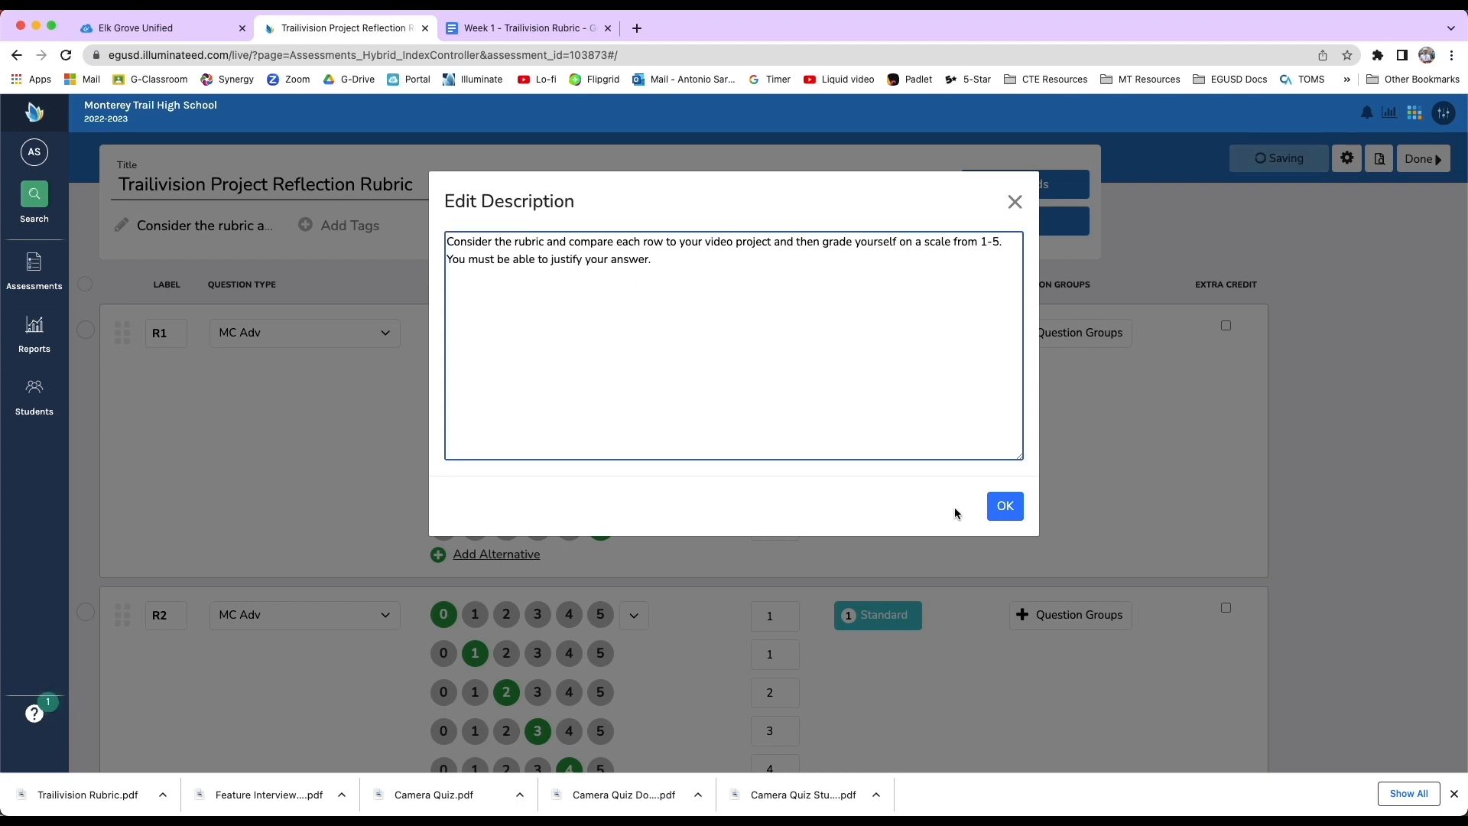
{"action": "left_click", "coordinate": [1002, 505]}
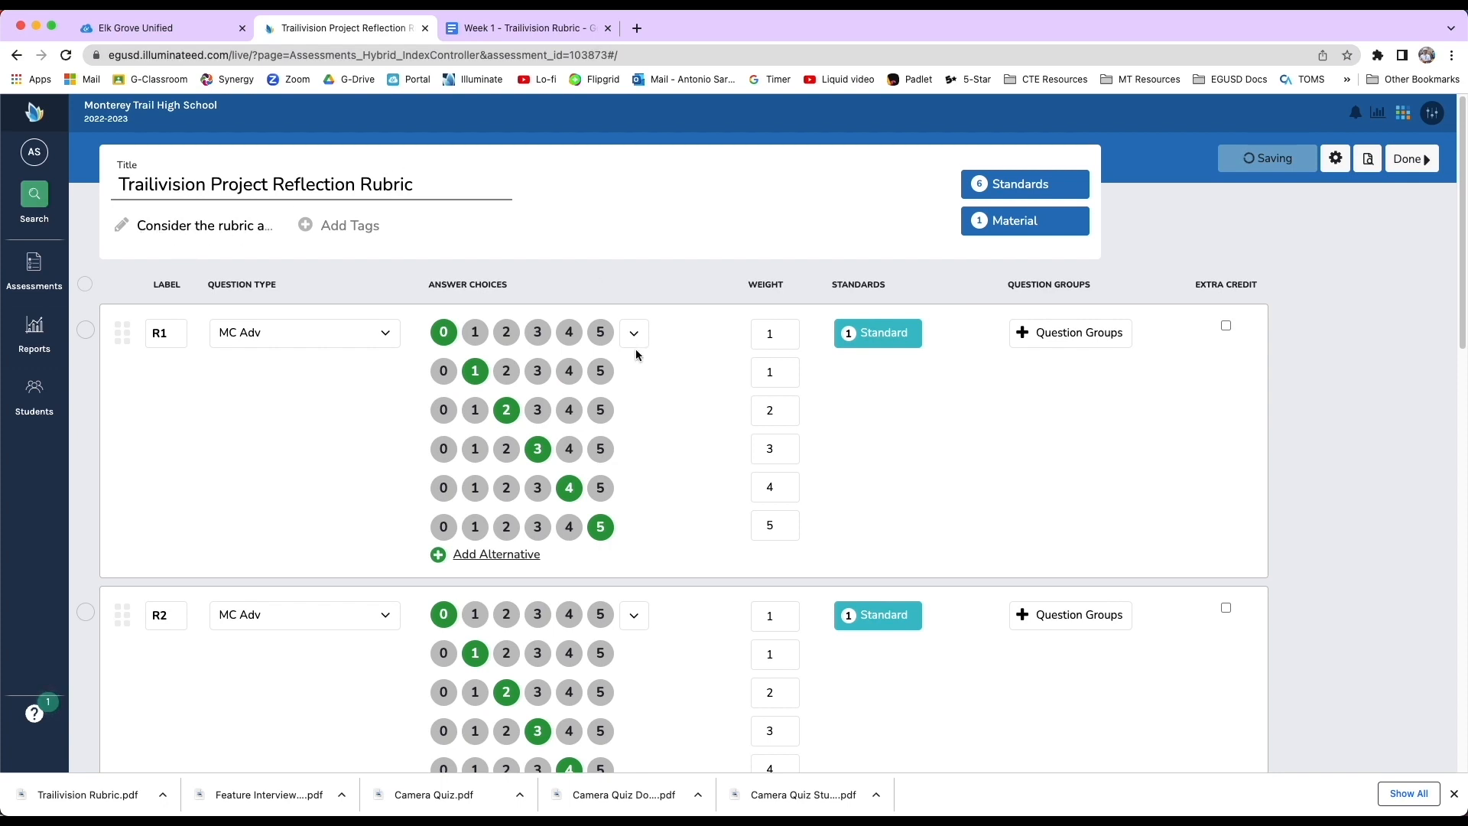
Open the student preview of the assessment and begin the test.
{"action": "scroll", "coordinate": [432, 436], "scroll_direction": "down", "scroll_amount": 2}
{"action": "scroll", "coordinate": [432, 436], "scroll_direction": "down", "scroll_amount": 10}
{"action": "scroll", "coordinate": [667, 404], "scroll_direction": "up", "scroll_amount": 12}
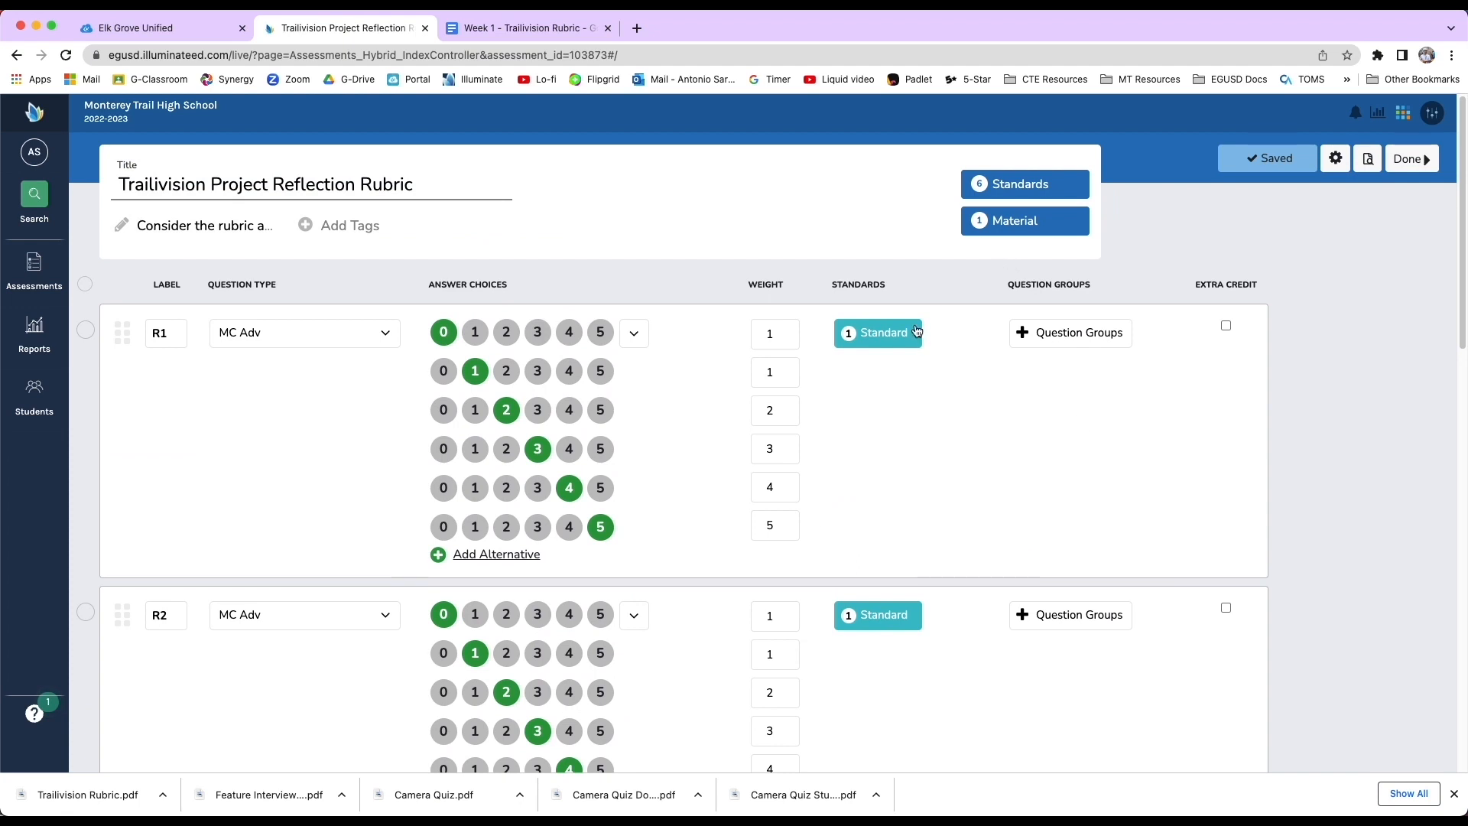
{"action": "mouse_move", "coordinate": [891, 333]}
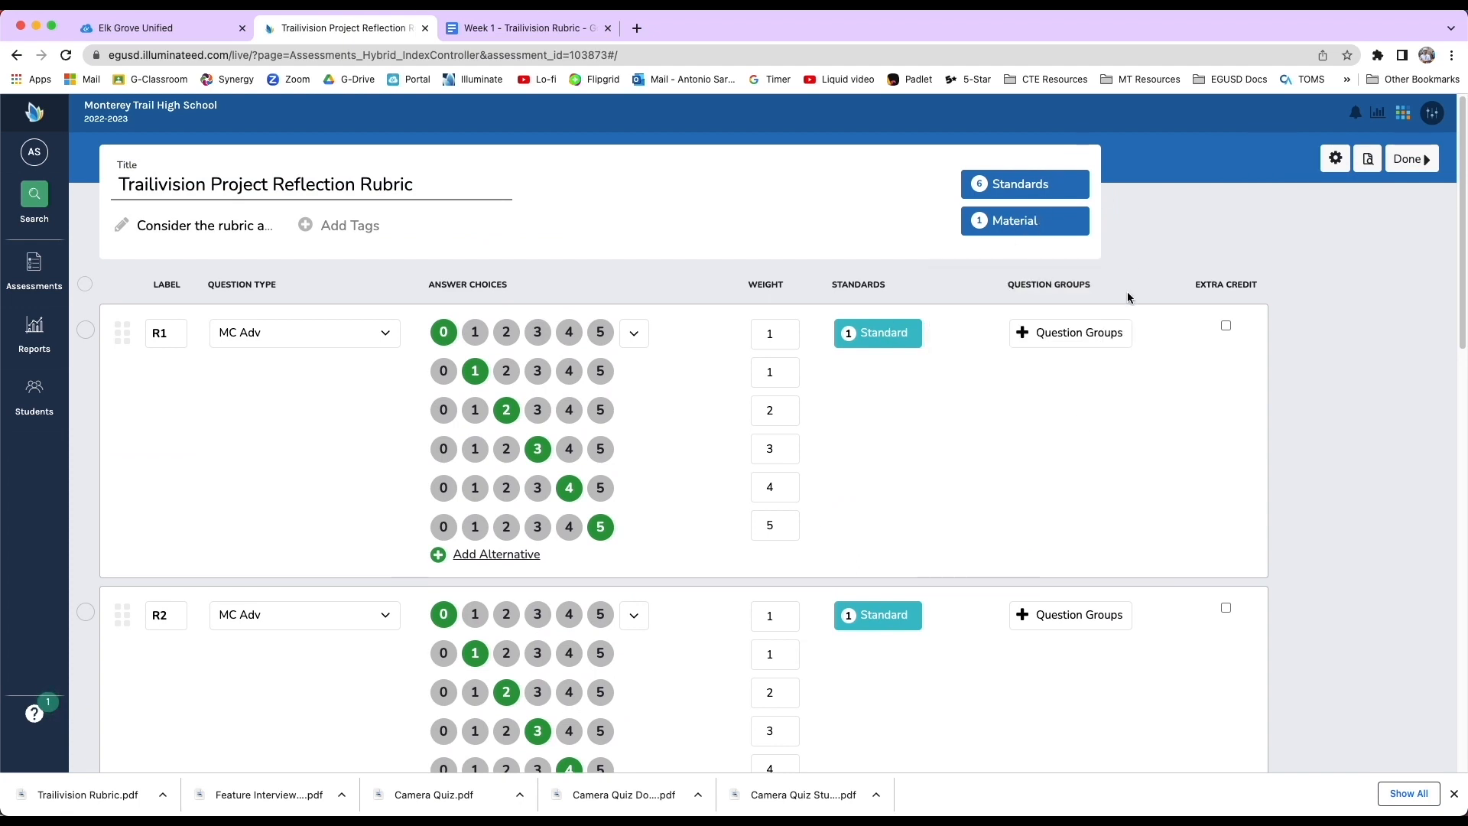
{"action": "left_click", "coordinate": [1369, 160]}
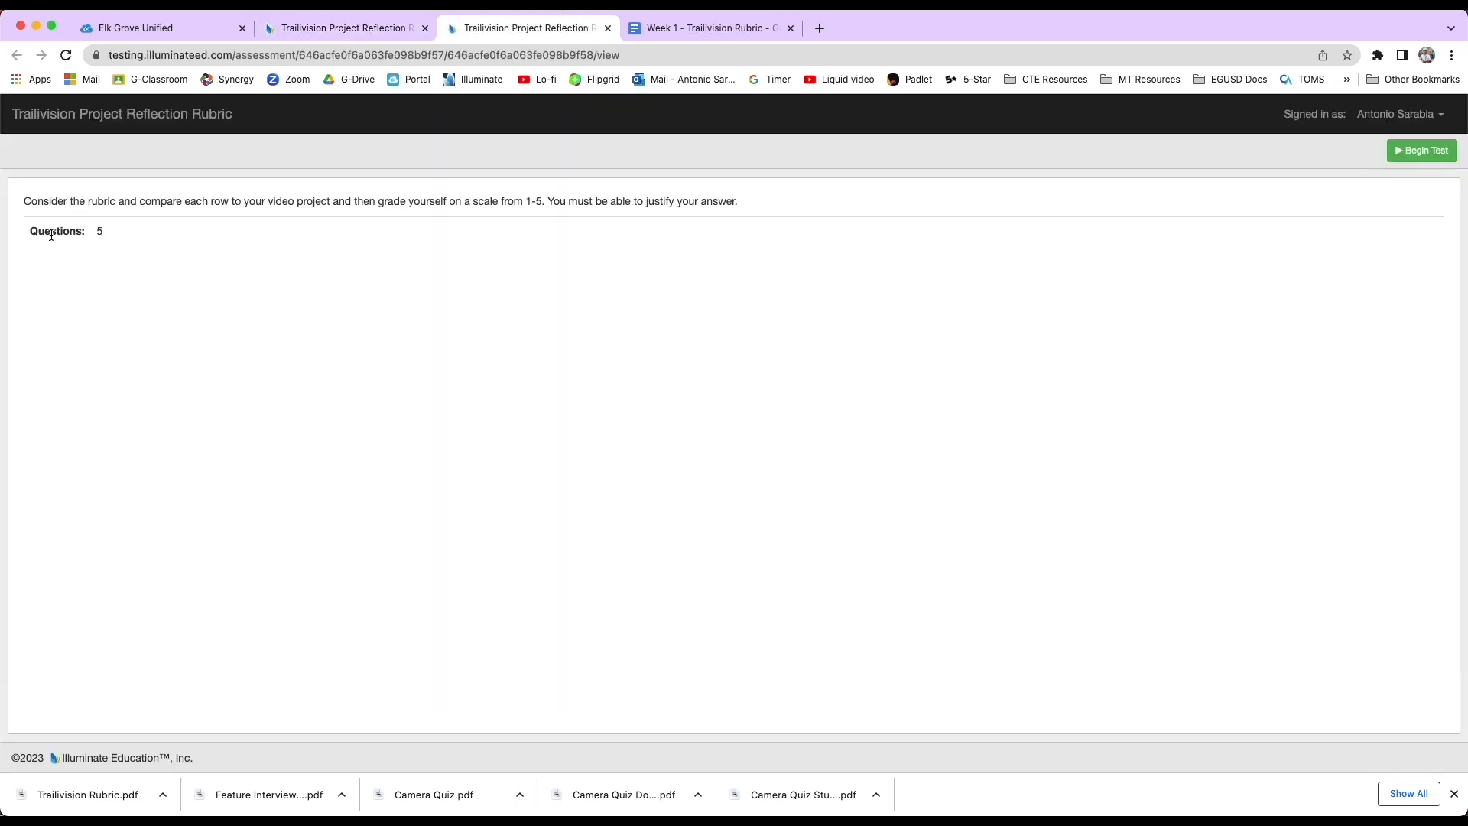
{"action": "left_click", "coordinate": [1423, 150]}
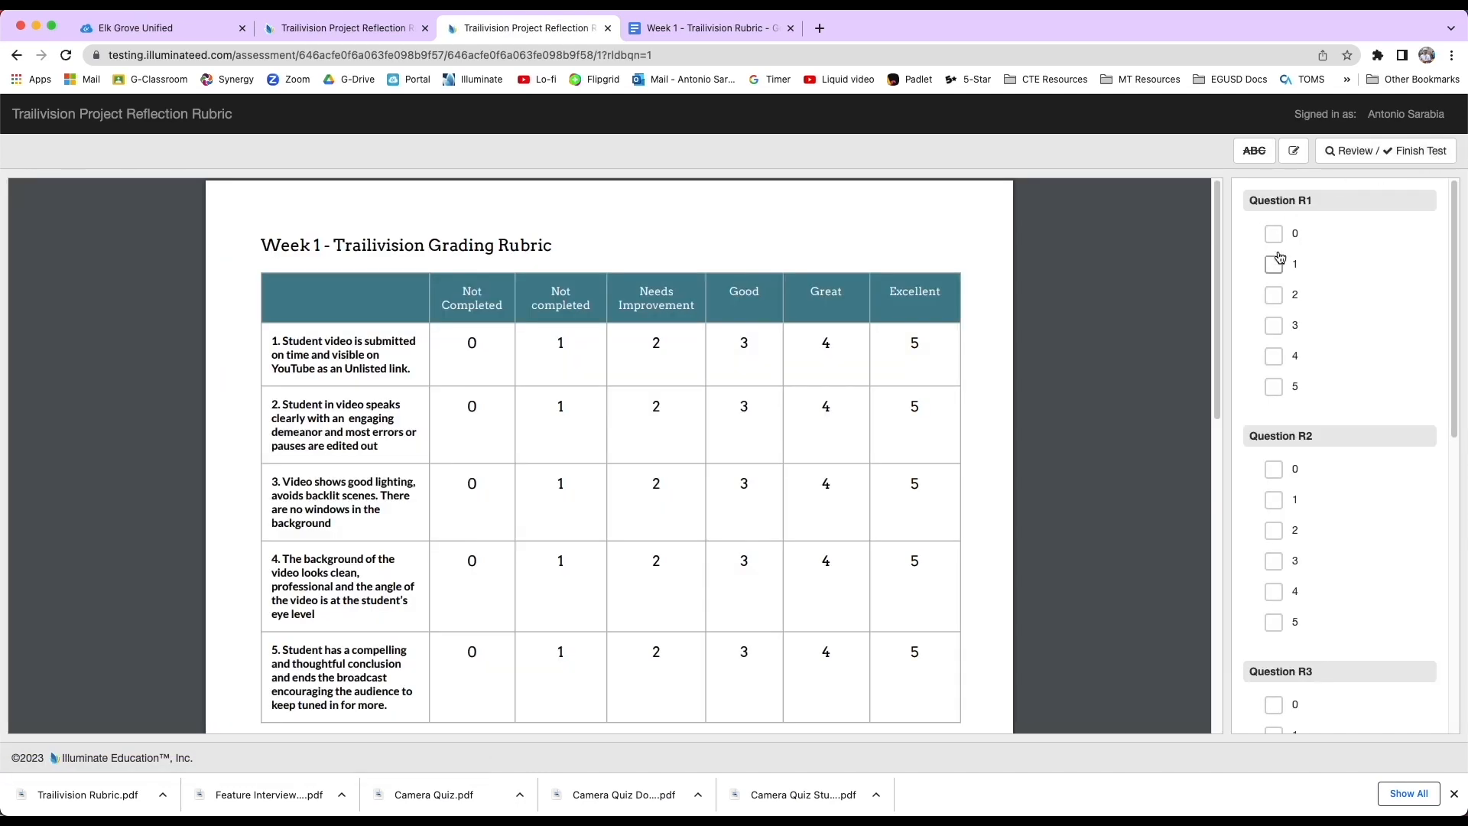
Highlight the first rubric row's text in the attached PDF and answer question R1 with 5.
{"action": "scroll", "coordinate": [395, 355], "scroll_direction": "down", "scroll_amount": 1}
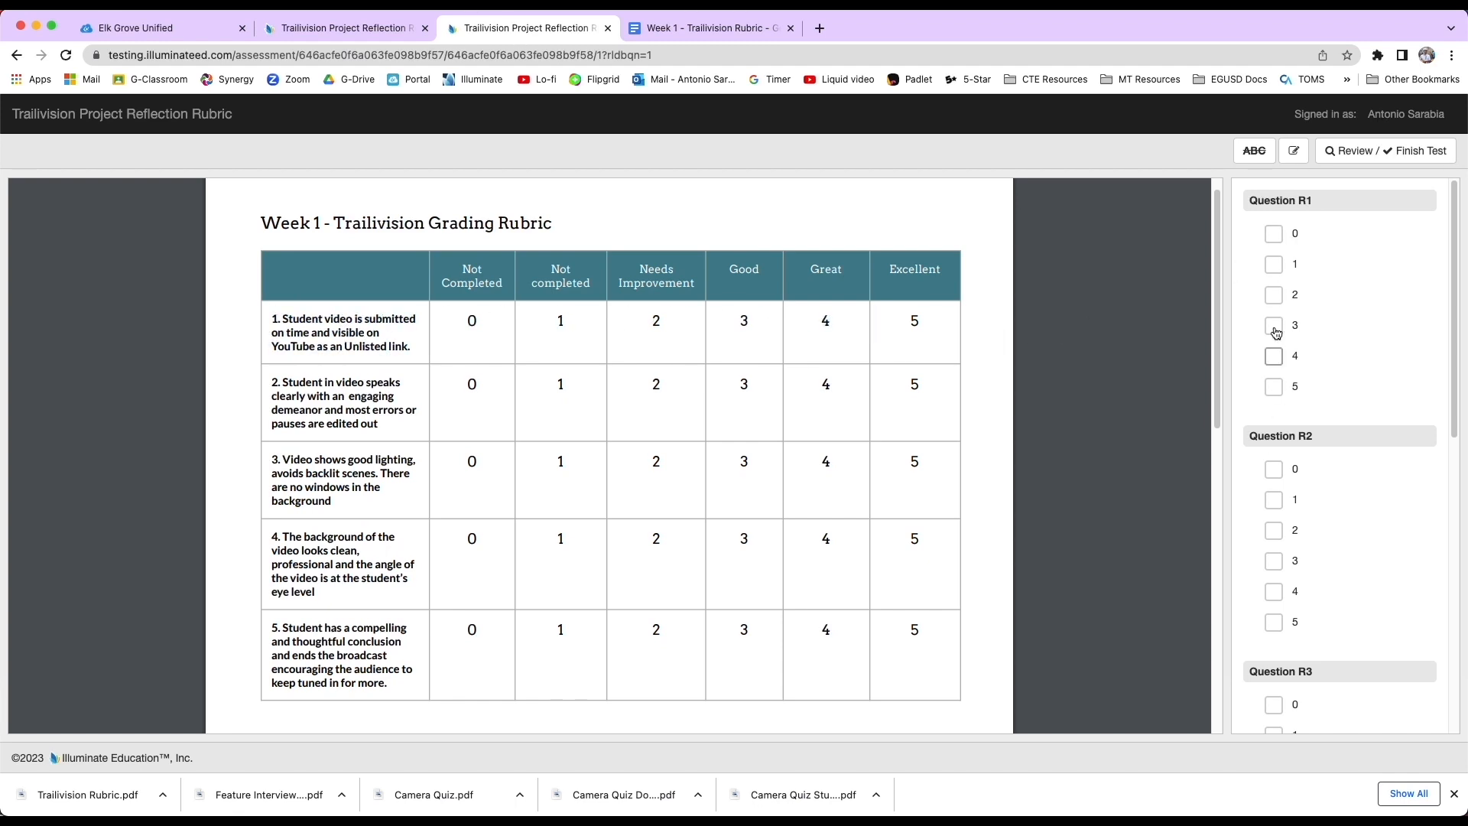
{"action": "left_click_drag", "start_coordinate": [294, 321], "coordinate": [387, 341]}
{"action": "left_click", "coordinate": [384, 346]}
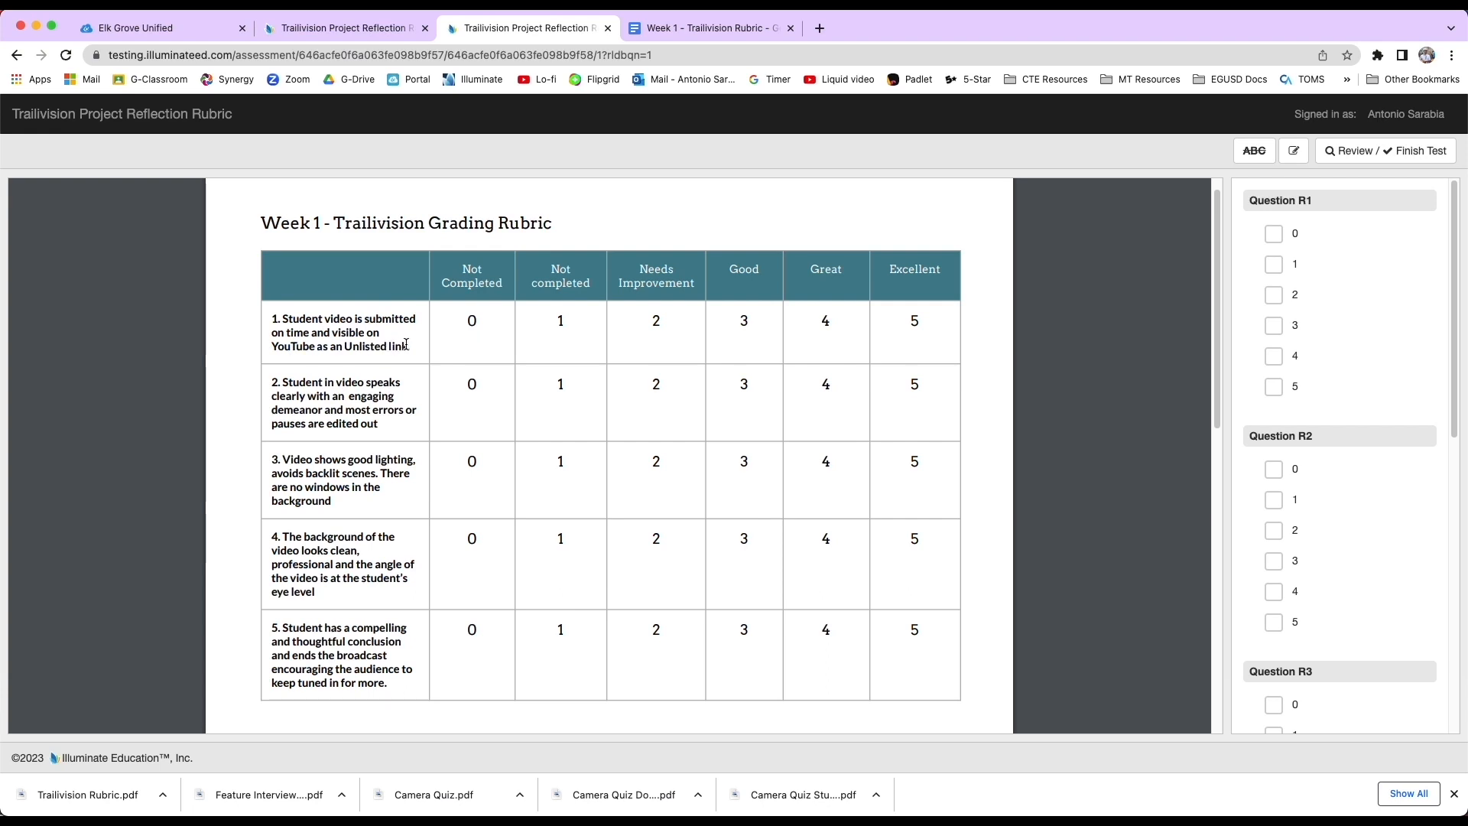
{"action": "left_click", "coordinate": [1273, 388]}
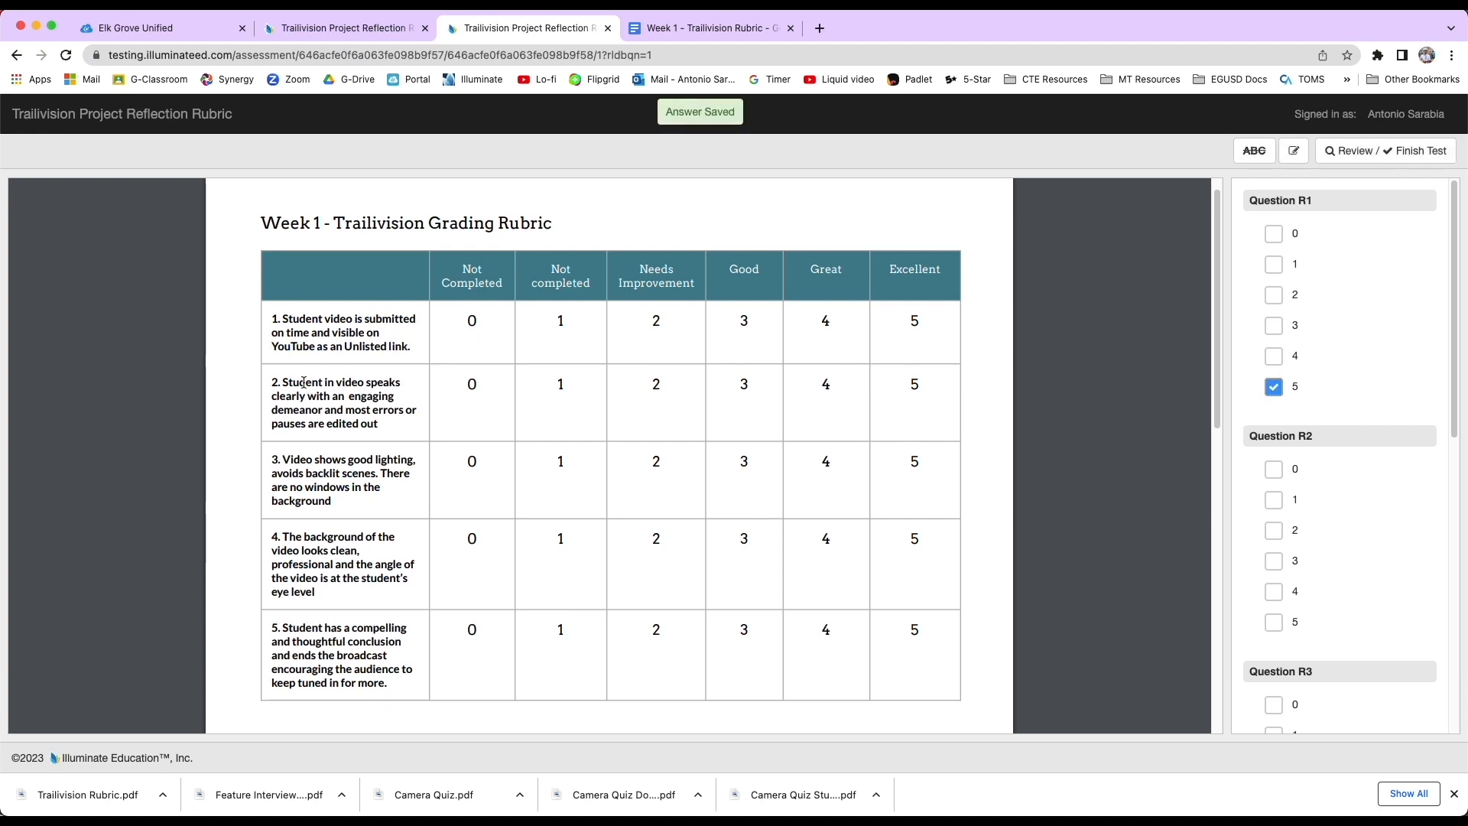
Answer R2 with 3, R3 with 4, R4 with 4 and R5 with 5 in the preview.
{"action": "left_click_drag", "start_coordinate": [283, 382], "coordinate": [365, 410]}
{"action": "left_click", "coordinate": [363, 384]}
{"action": "left_click", "coordinate": [365, 411]}
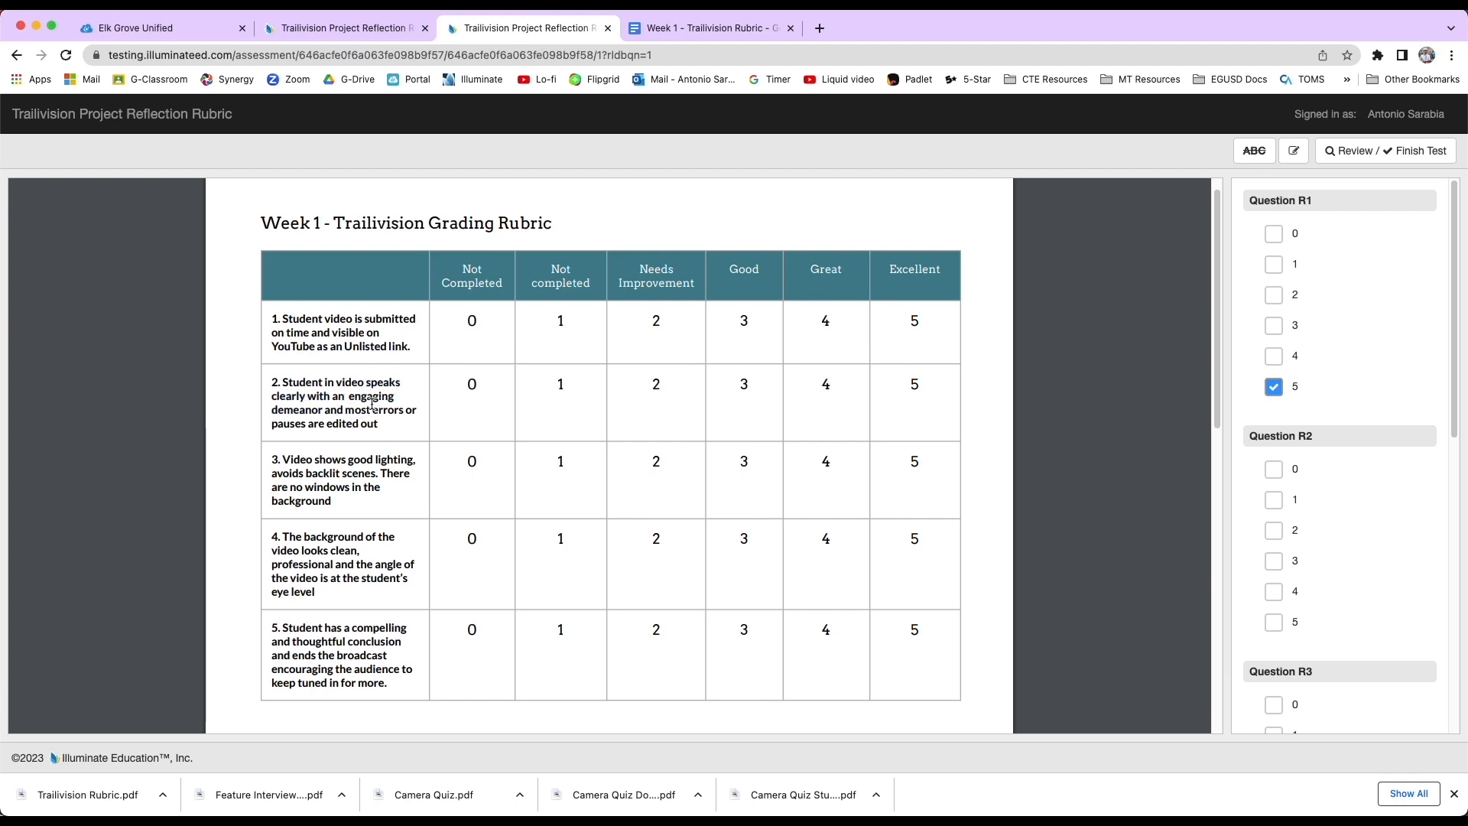
{"action": "scroll", "coordinate": [1261, 520], "scroll_direction": "down", "scroll_amount": 1}
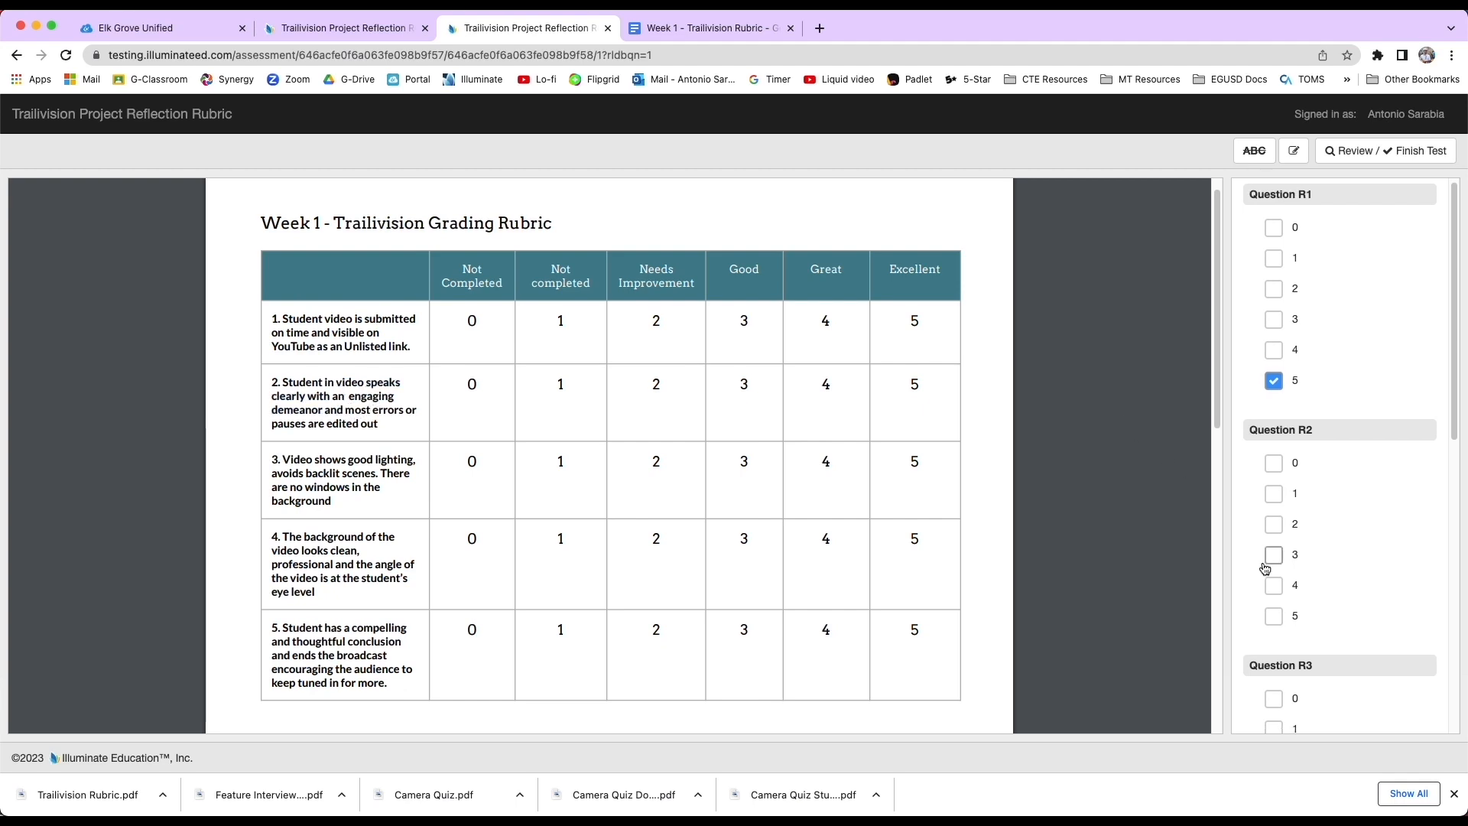
{"action": "left_click", "coordinate": [1274, 556]}
{"action": "scroll", "coordinate": [1300, 528], "scroll_direction": "down", "scroll_amount": 3}
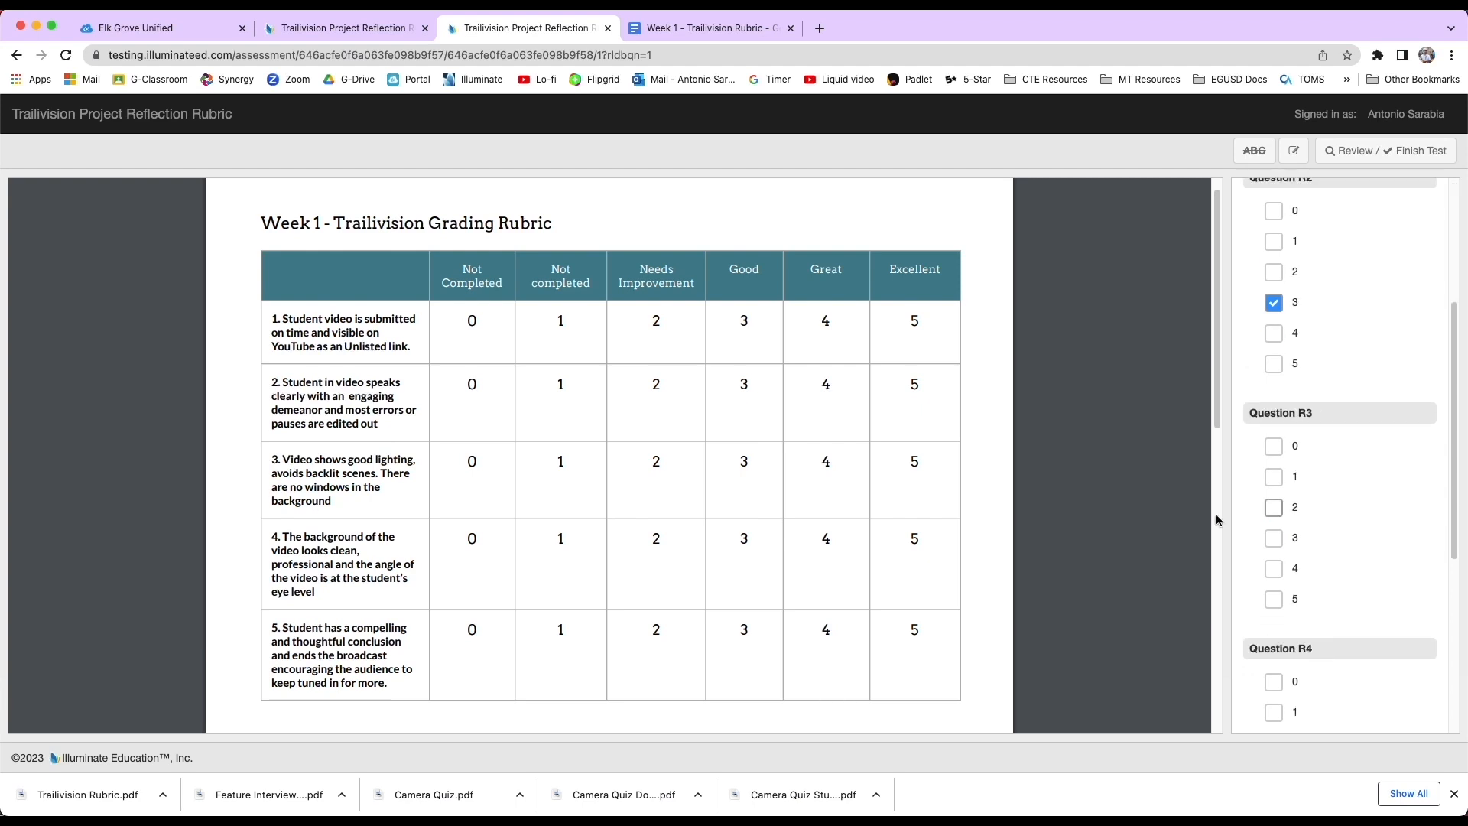
{"action": "left_click", "coordinate": [1274, 568]}
{"action": "scroll", "coordinate": [1334, 498], "scroll_direction": "down", "scroll_amount": 1}
{"action": "scroll", "coordinate": [1305, 659], "scroll_direction": "up", "scroll_amount": 1}
{"action": "scroll", "coordinate": [1309, 651], "scroll_direction": "down", "scroll_amount": 5}
{"action": "left_click", "coordinate": [1274, 440]}
{"action": "left_click", "coordinate": [1274, 706]}
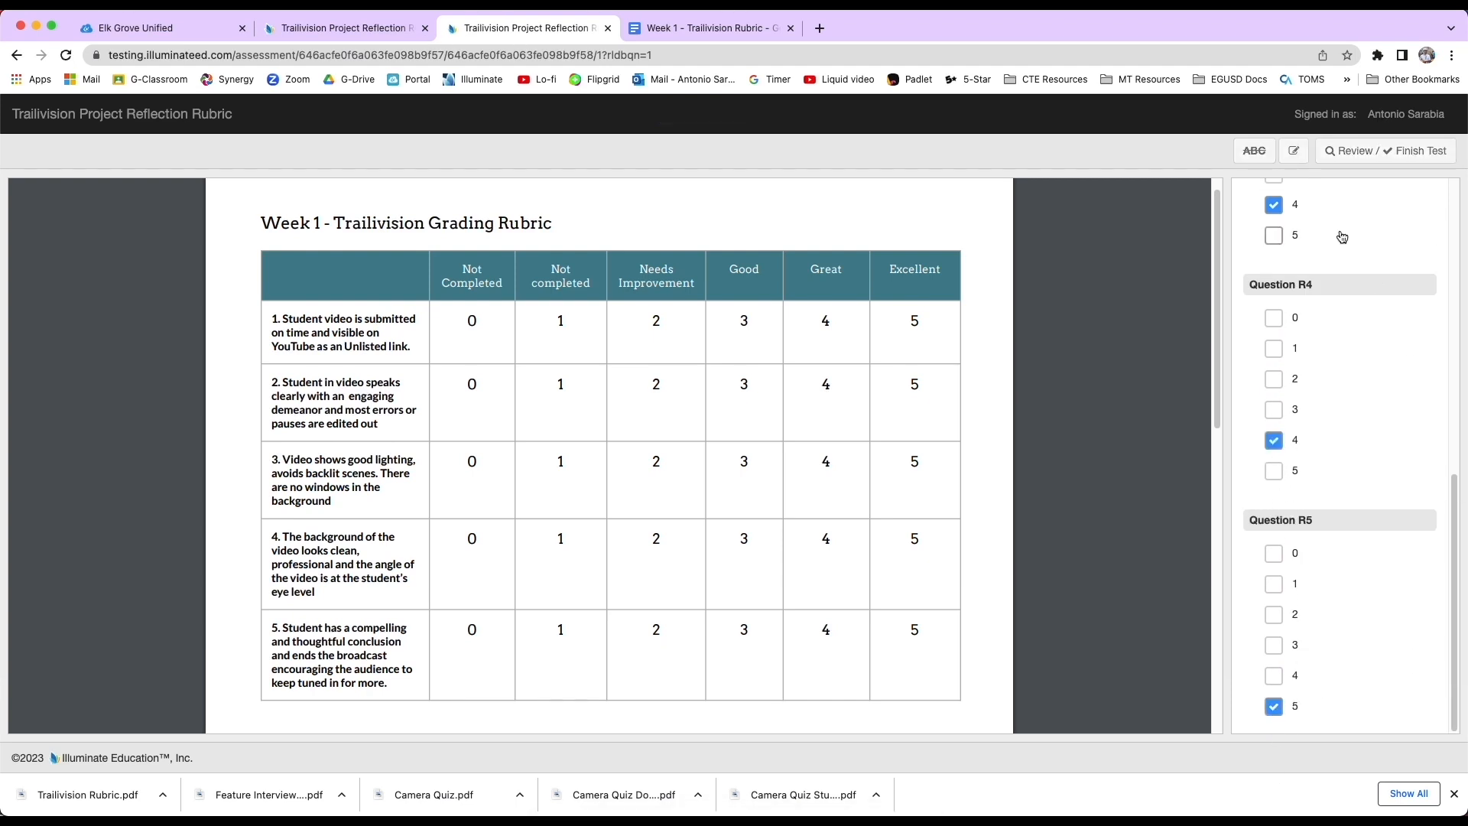
Review the answers and finish the preview test.
{"action": "left_click", "coordinate": [1385, 156]}
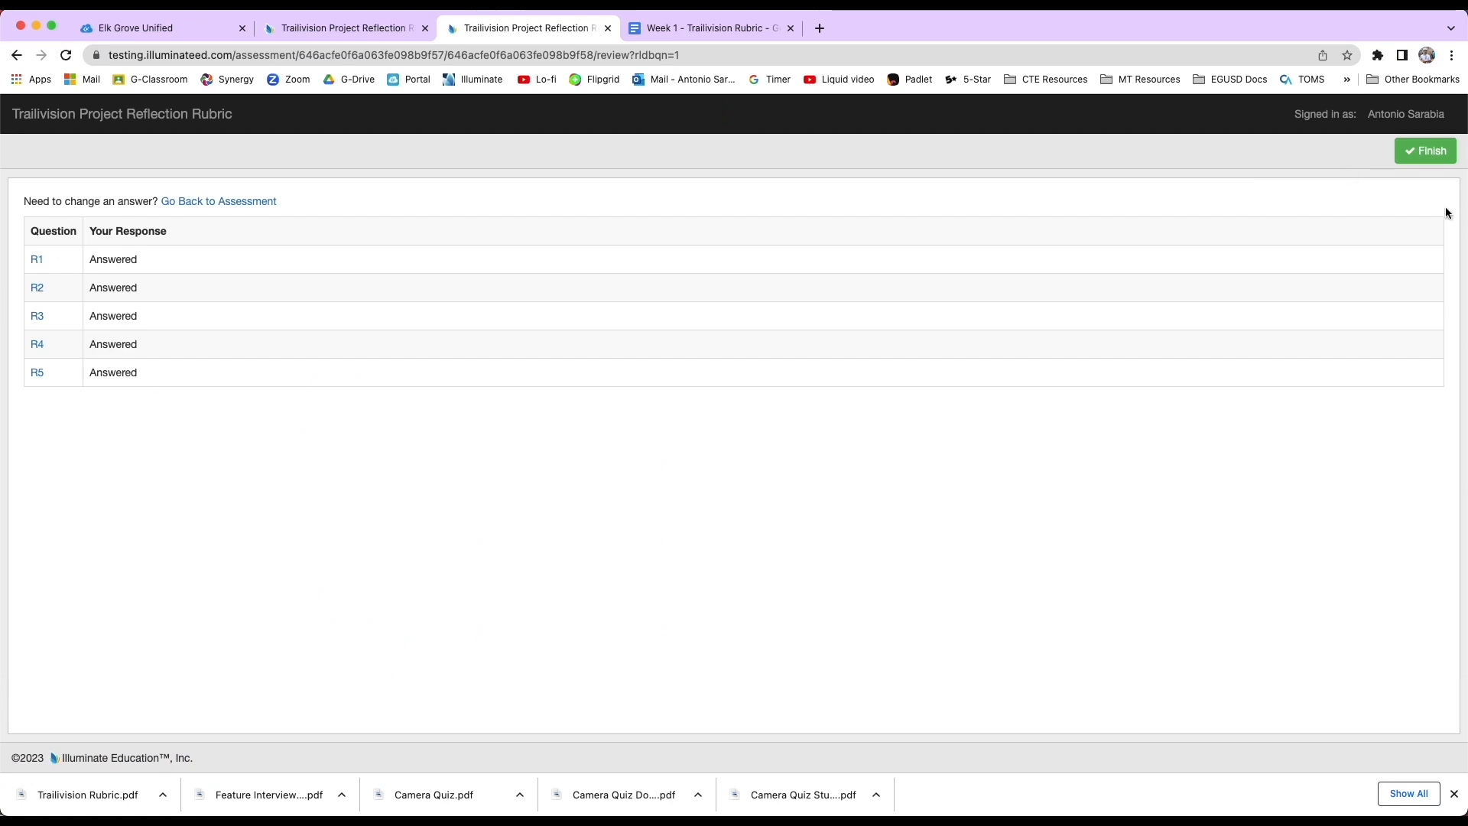
{"action": "left_click", "coordinate": [1426, 151]}
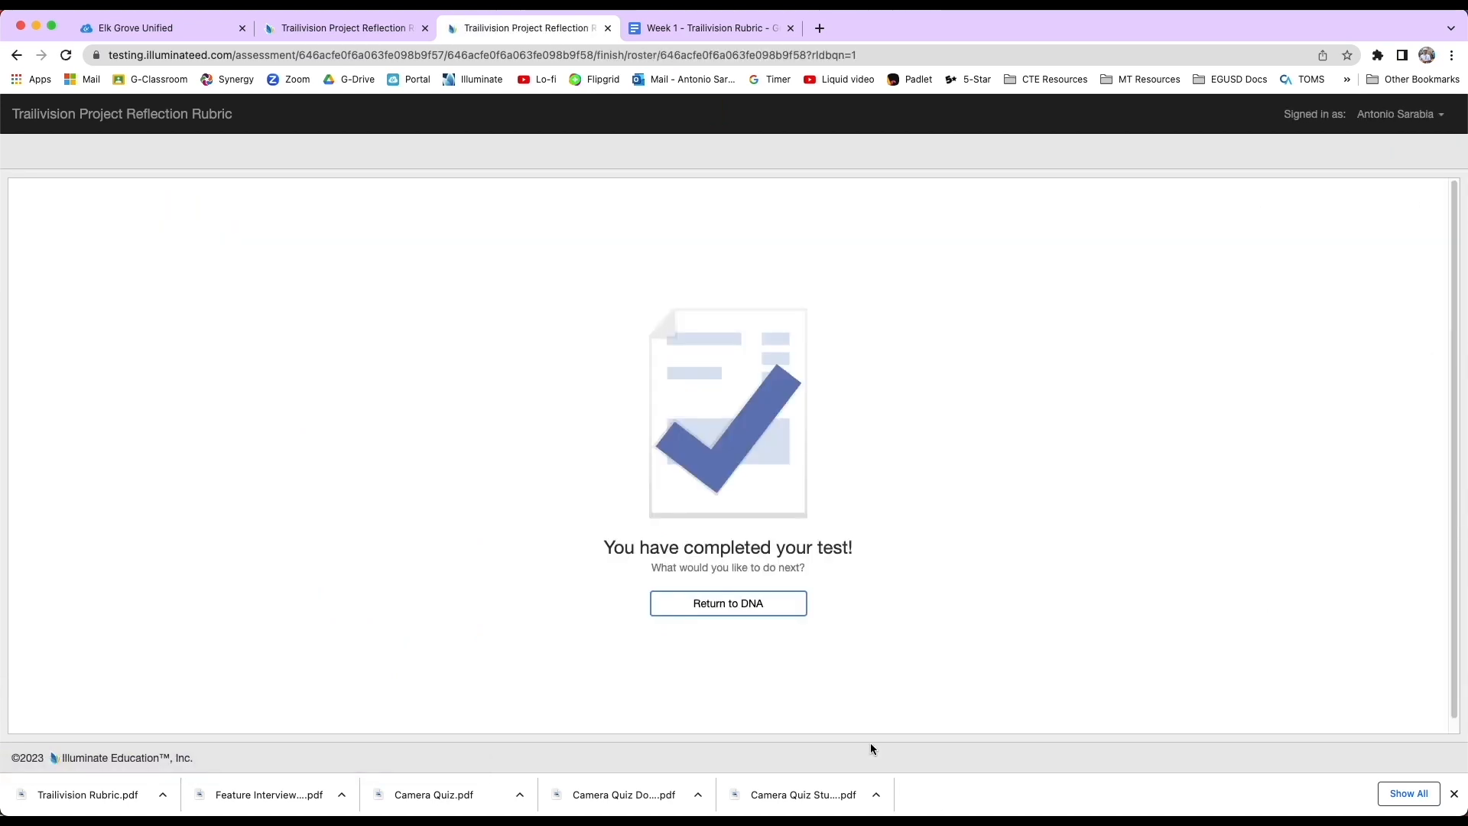
Return to the assessment editor tab and finish editing the assessment.
{"action": "left_click", "coordinate": [376, 29]}
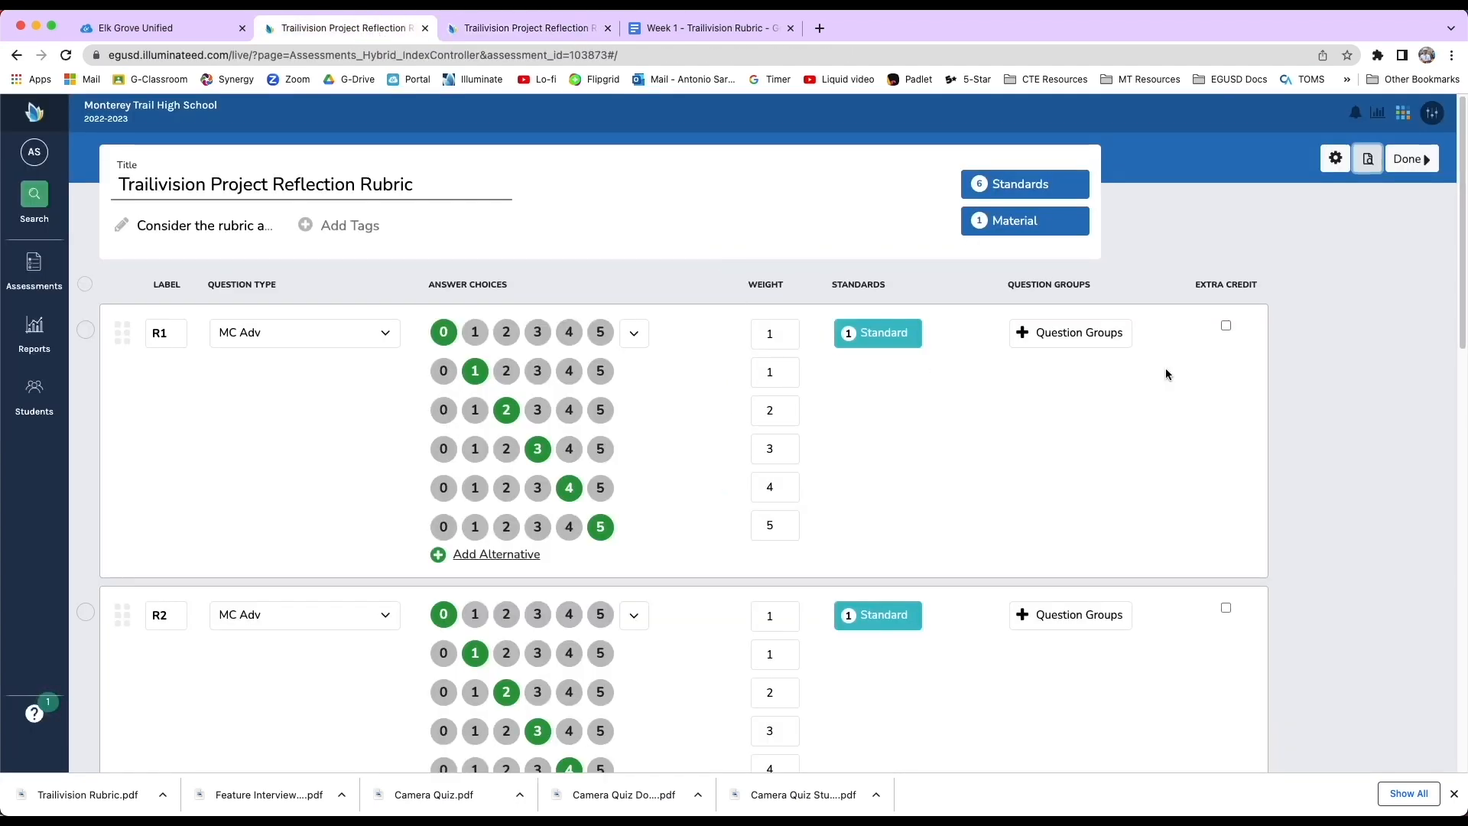
{"action": "left_click", "coordinate": [1411, 159]}
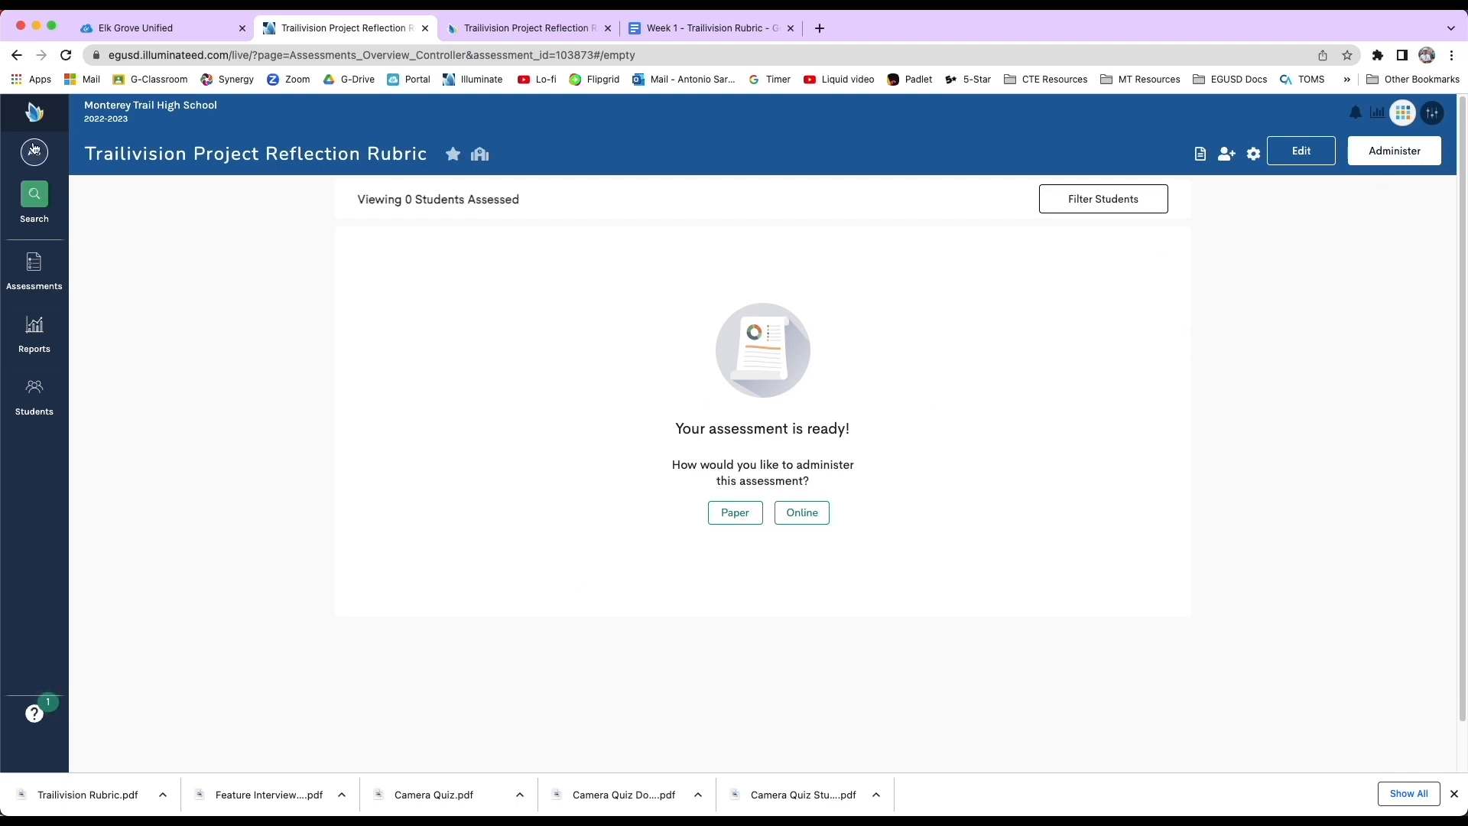
Go to the list of your assessments and open the Trailivision Project Reflection Rubric.
{"action": "left_click", "coordinate": [36, 114]}
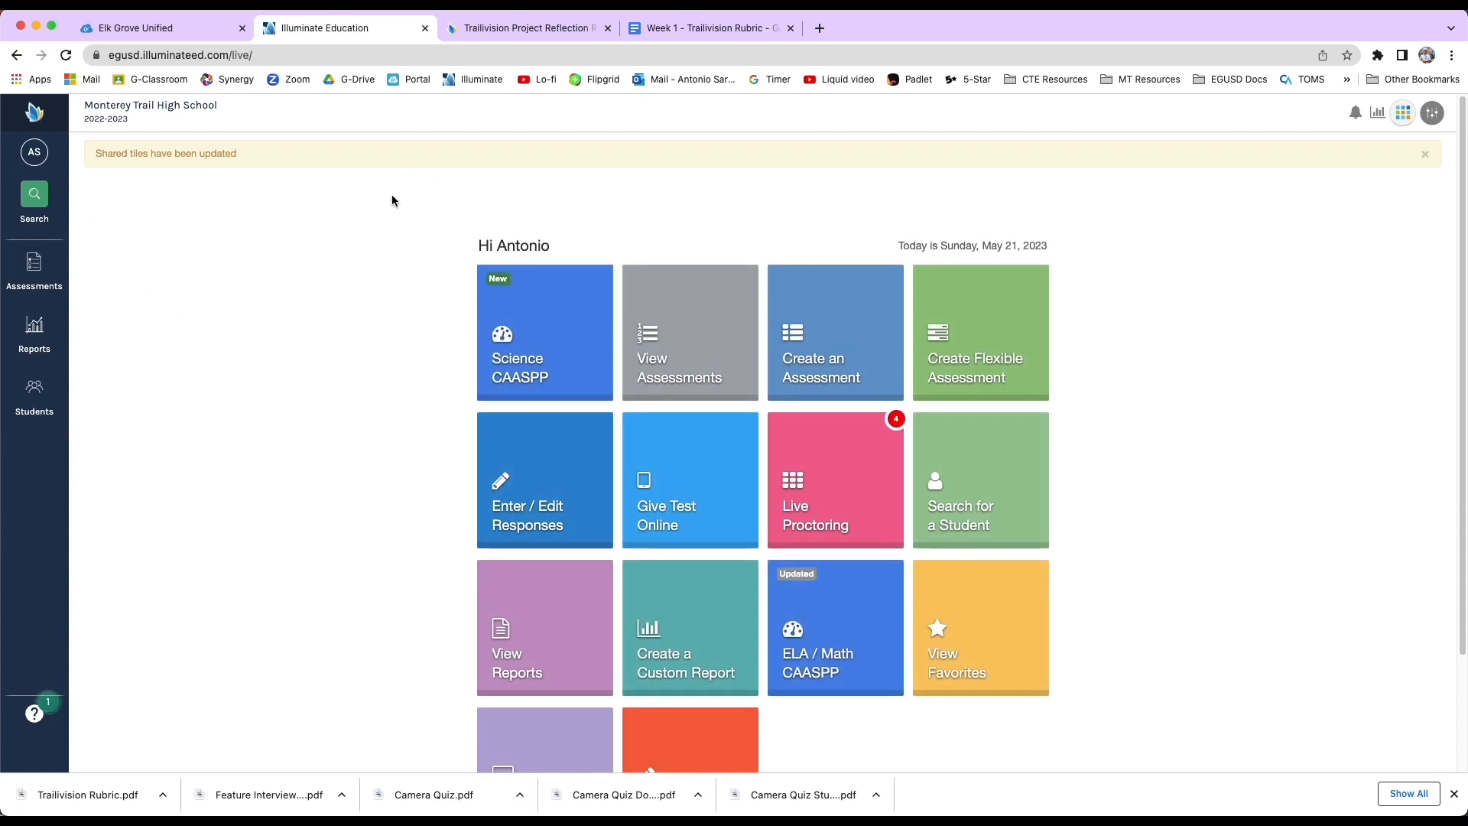
{"action": "left_click", "coordinate": [34, 269]}
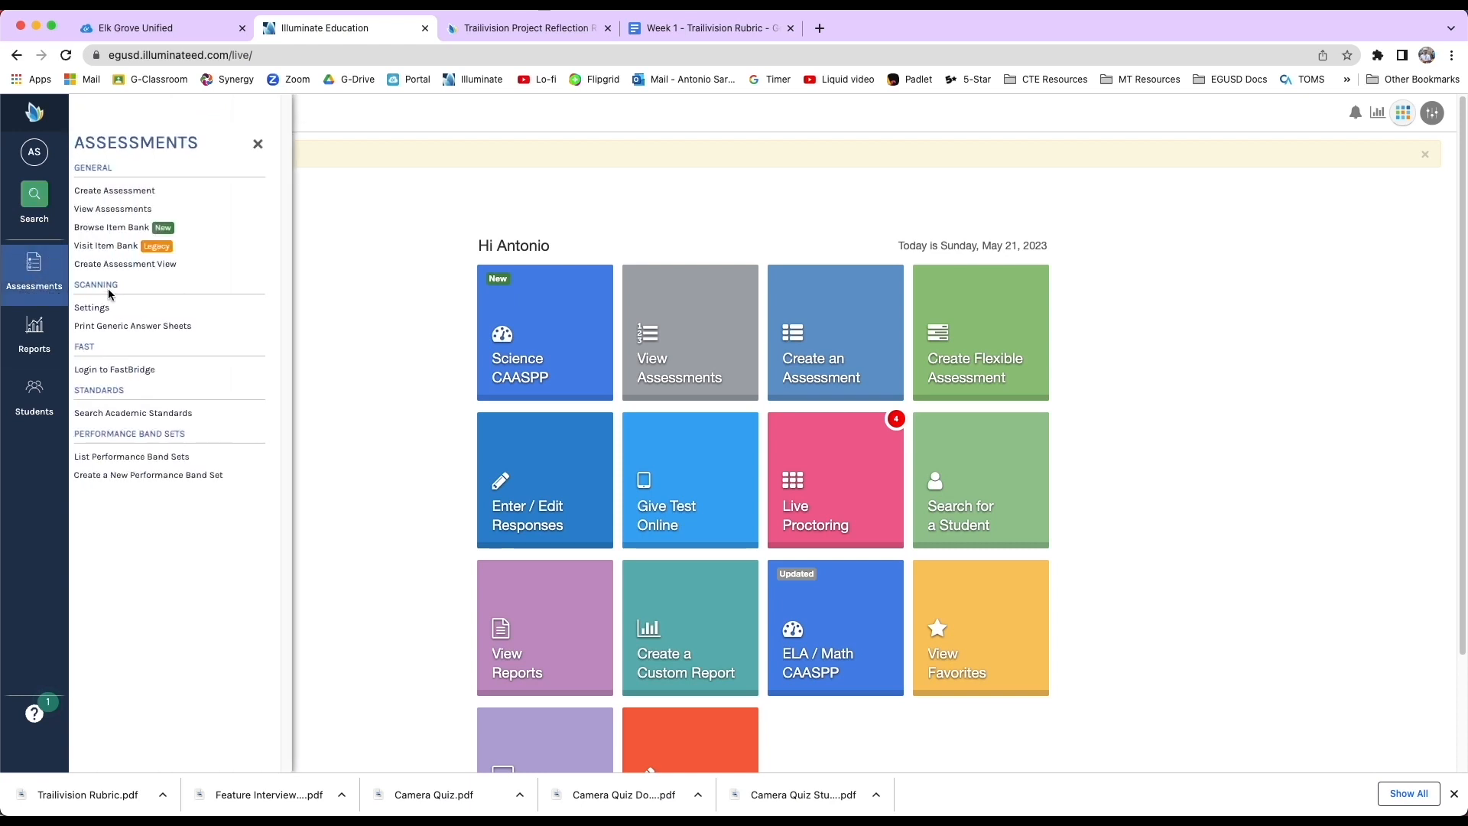
{"action": "left_click", "coordinate": [116, 213]}
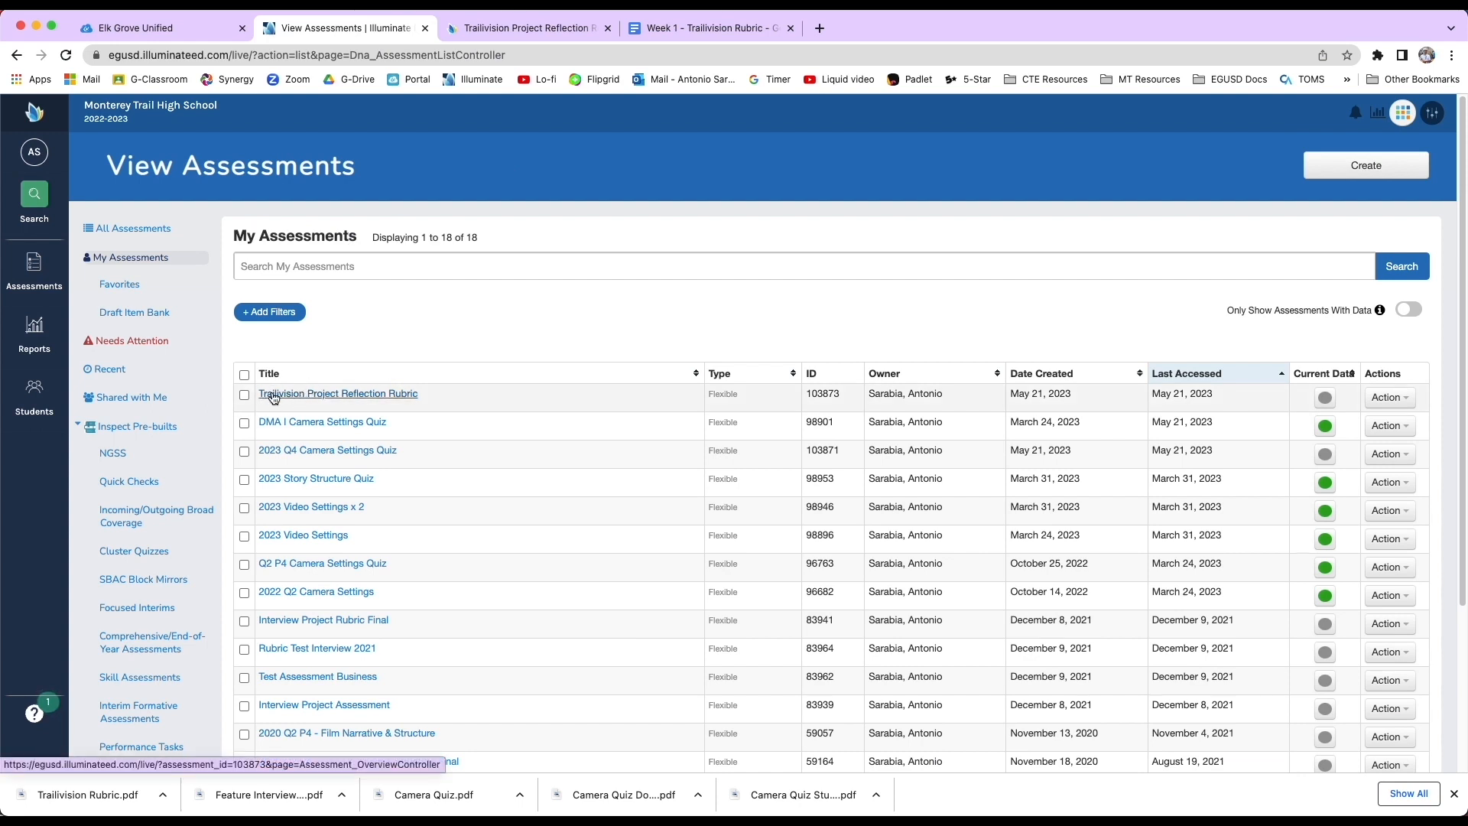
{"action": "left_click", "coordinate": [379, 397]}
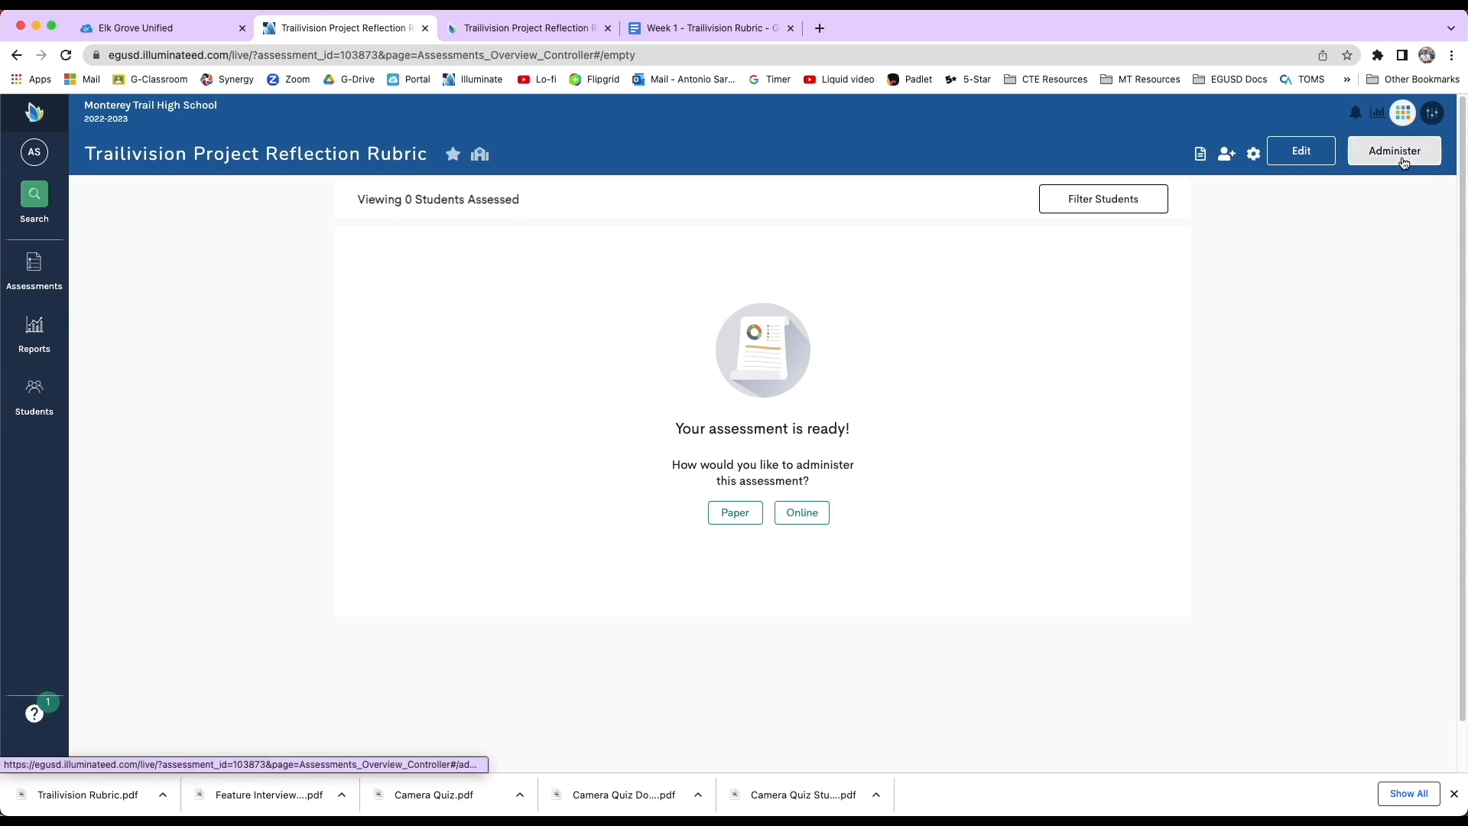
Administer the assessment through online testing by creating a quick-code administration.
{"action": "left_click", "coordinate": [1365, 161]}
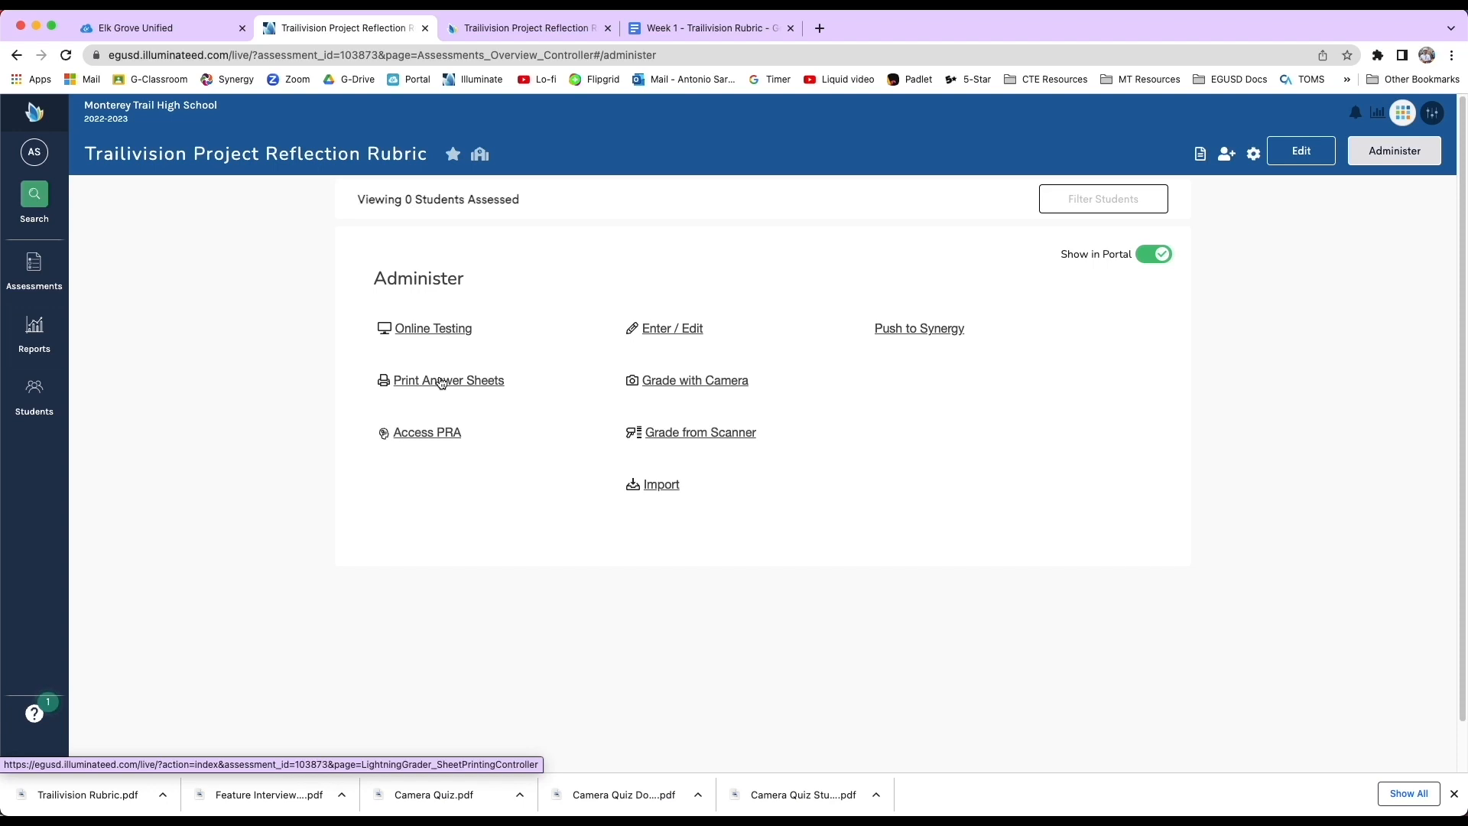
{"action": "left_click", "coordinate": [441, 327]}
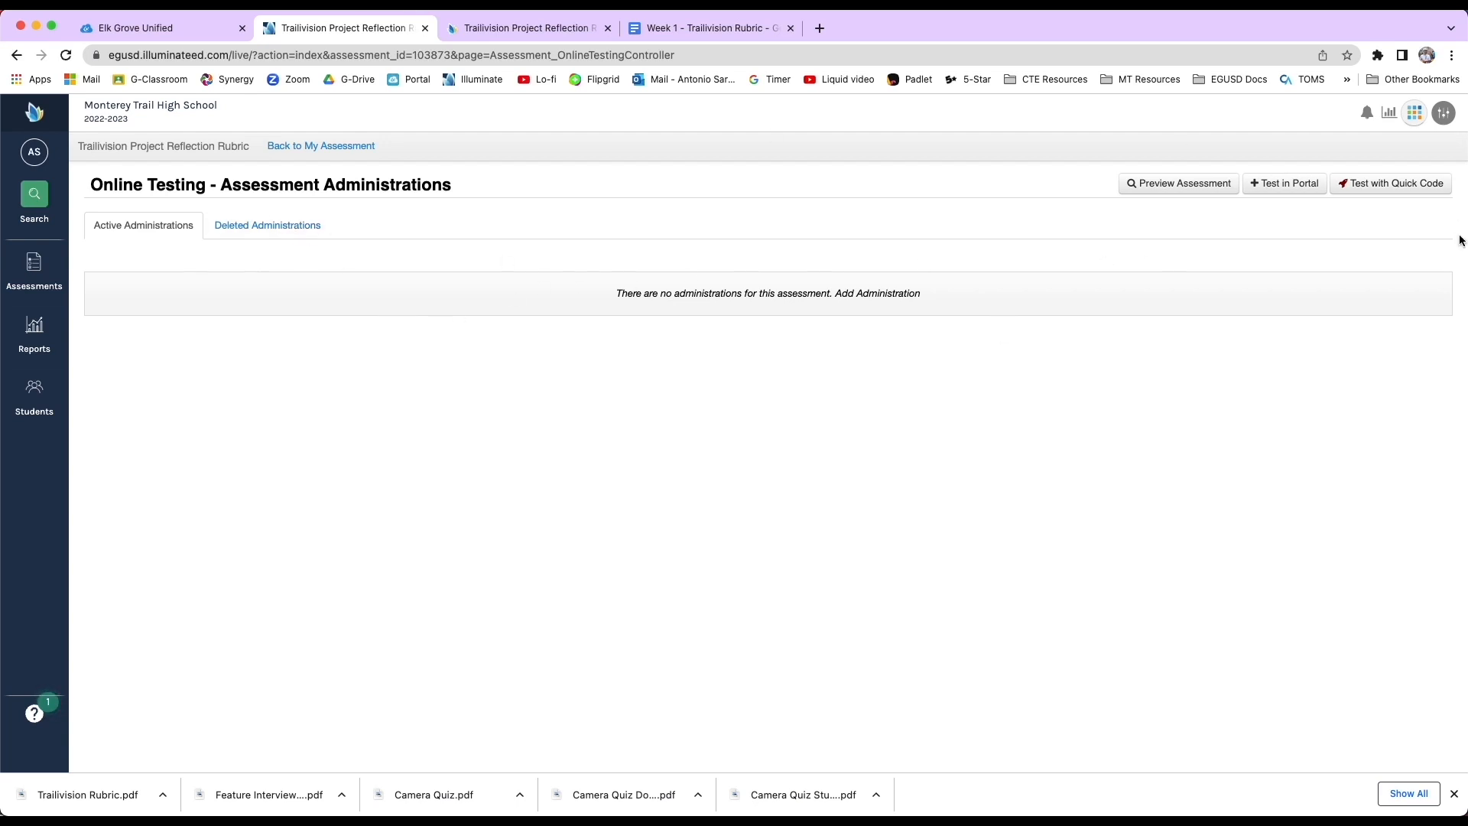
{"action": "left_click", "coordinate": [1392, 188]}
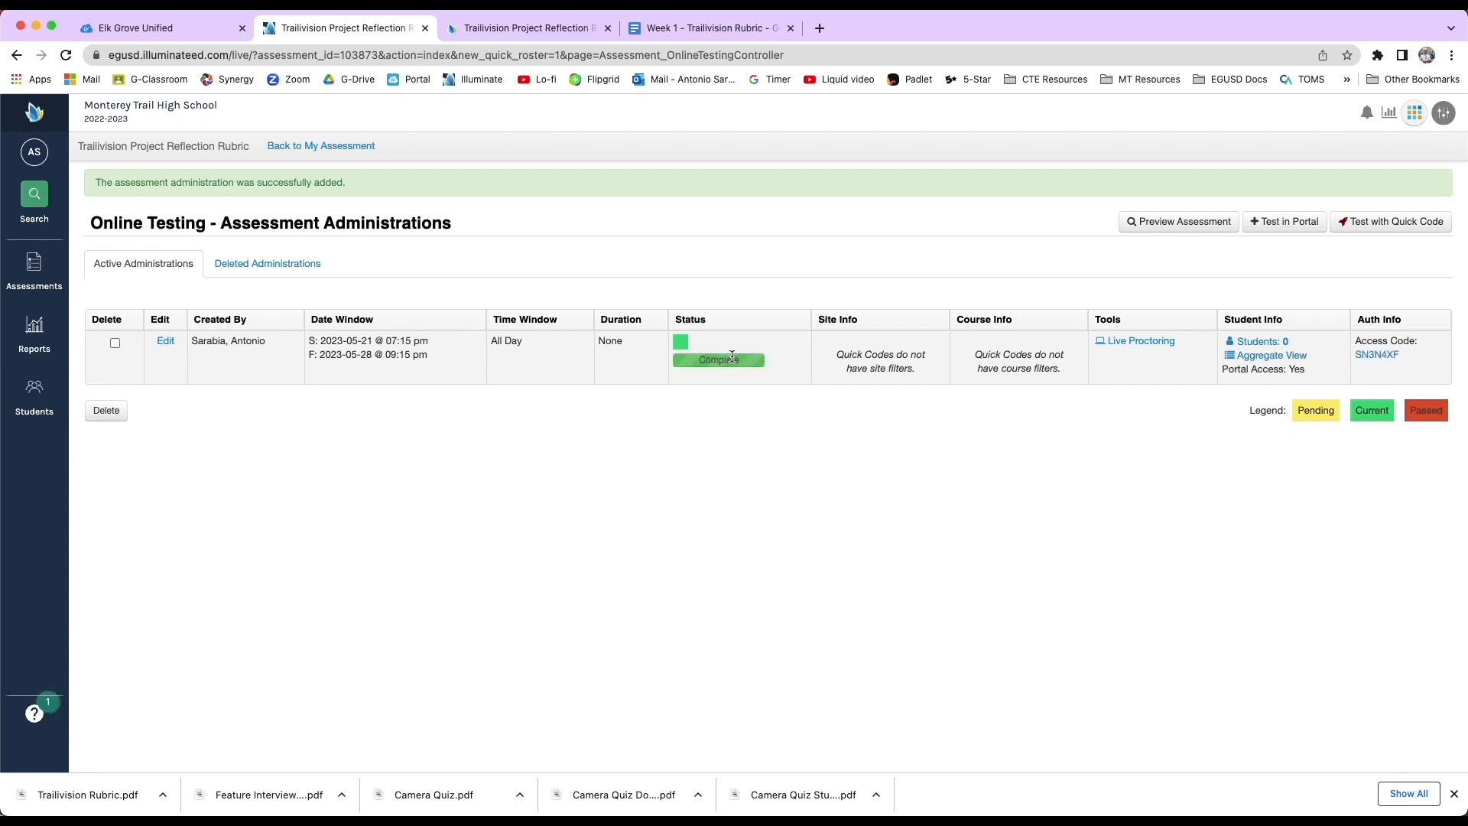
Open the administration's quick access code, select its shareable class link, and close the dialog.
{"action": "left_click", "coordinate": [1378, 355]}
{"action": "left_click_drag", "start_coordinate": [887, 573], "coordinate": [514, 564]}
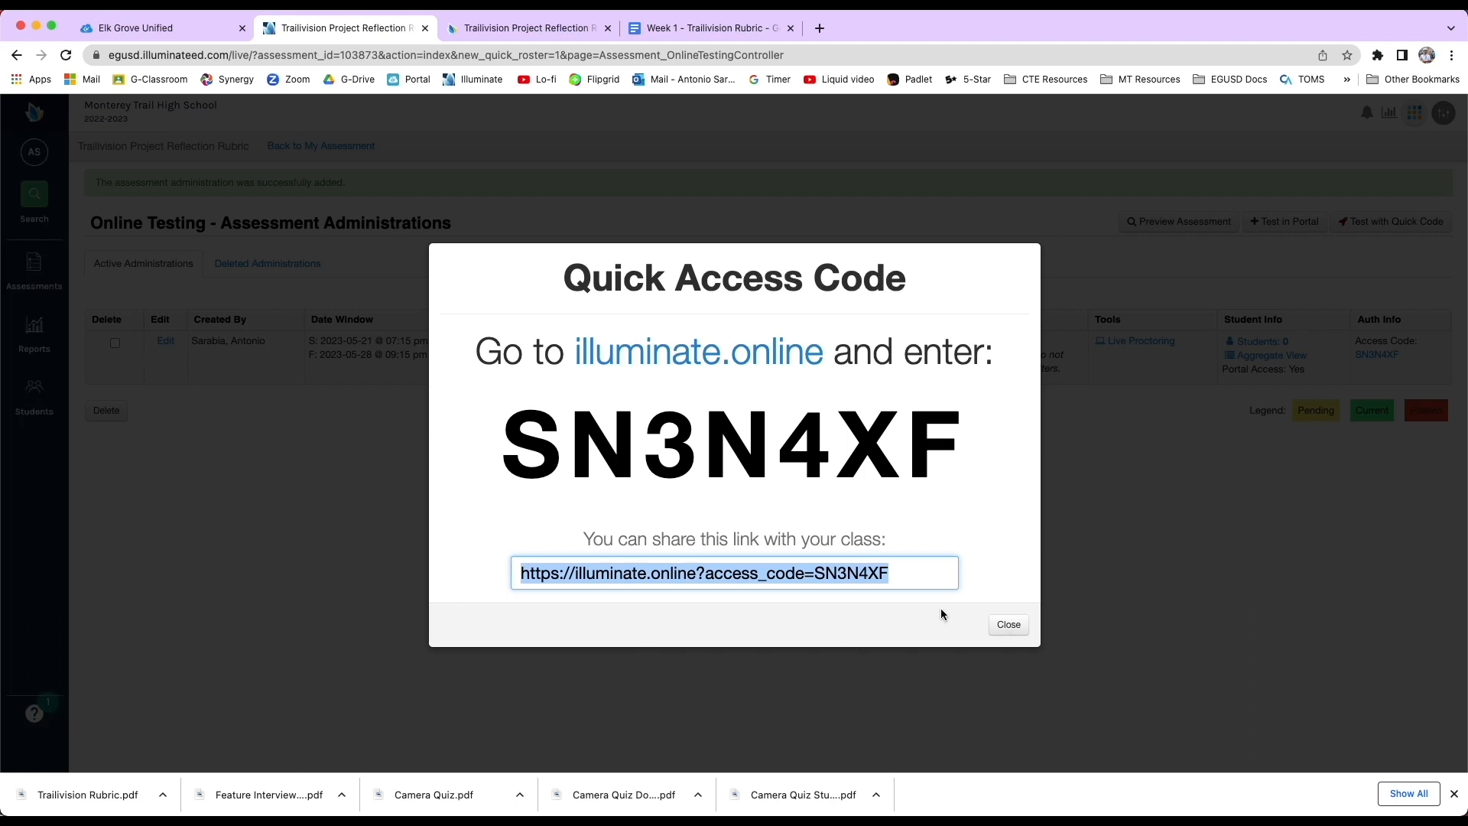
{"action": "left_click", "coordinate": [1000, 632]}
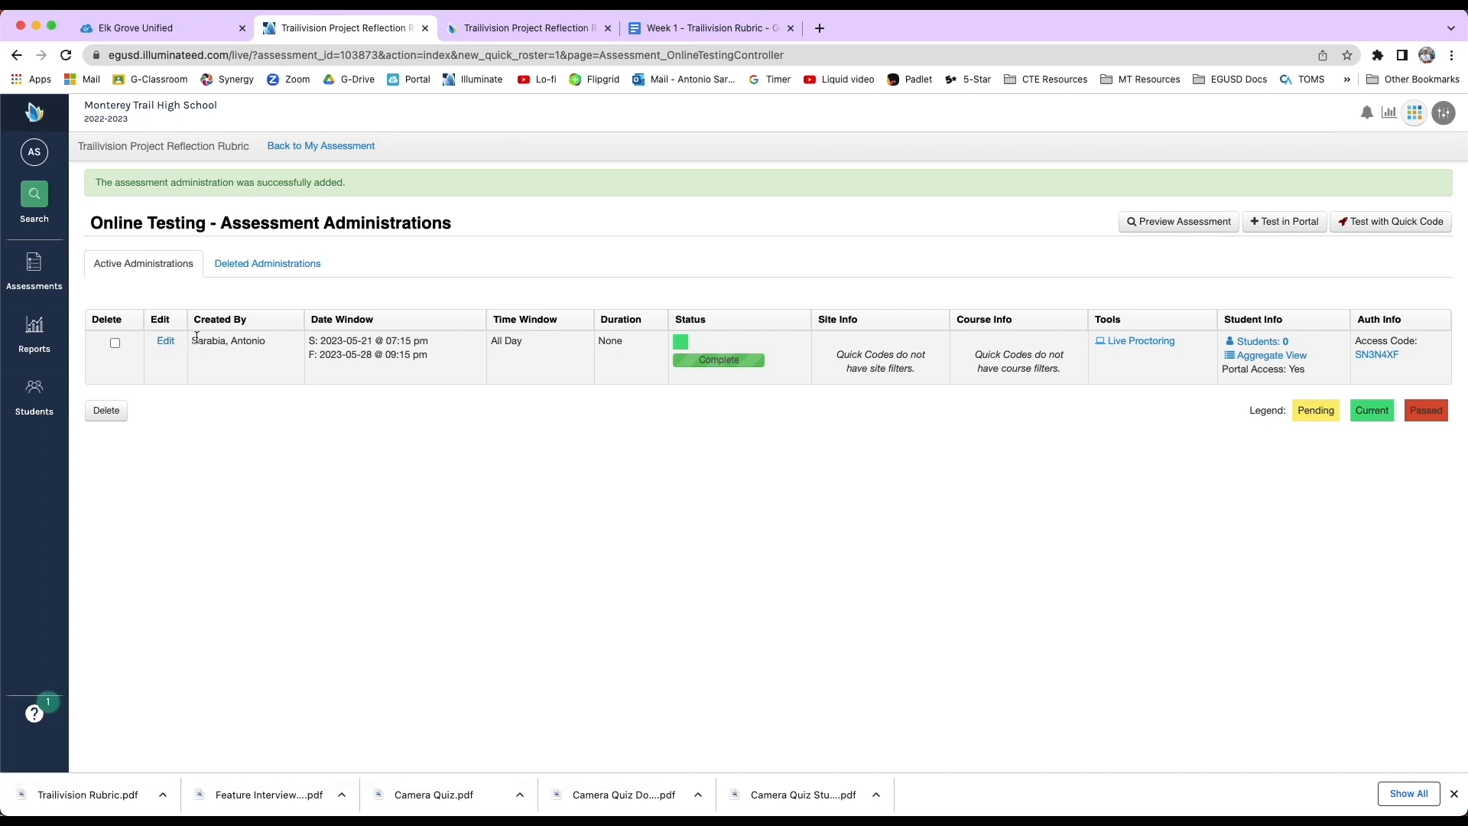
Edit the quick-code administration's testing window to start 05/22/2023 at 7:15 AM and end 05/26/2023.
{"action": "left_click", "coordinate": [165, 342]}
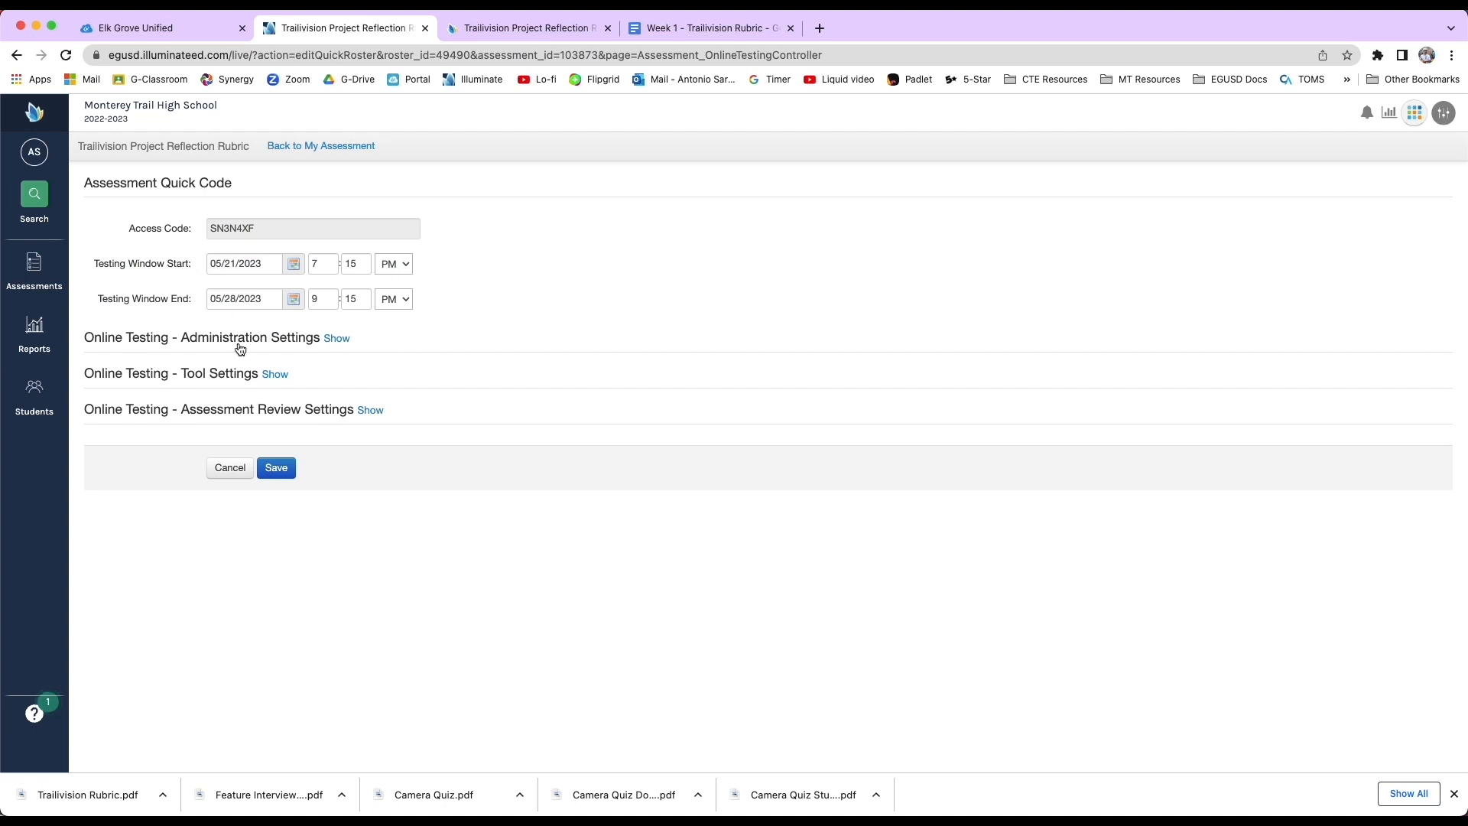
{"action": "left_click", "coordinate": [294, 263]}
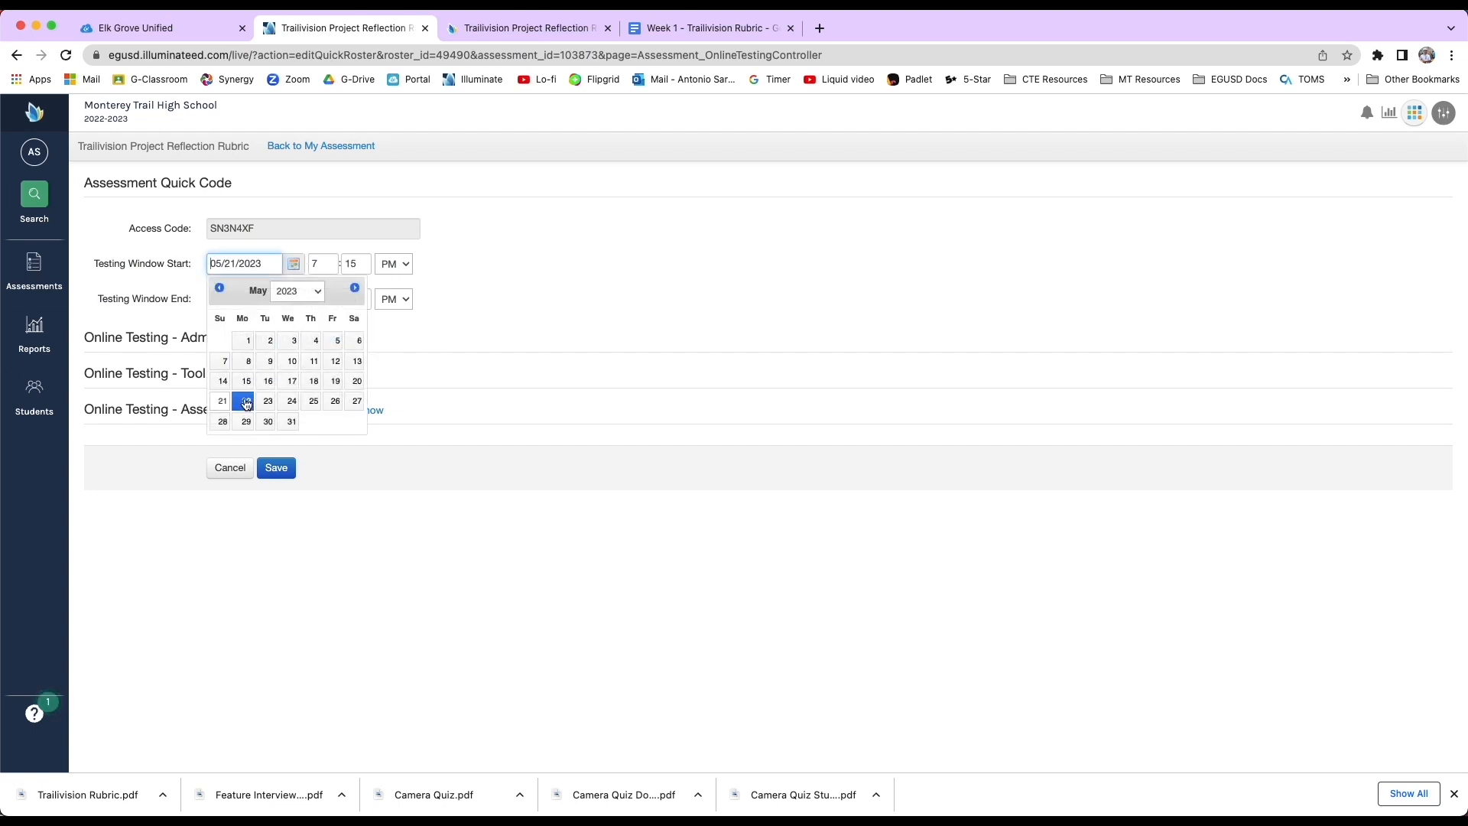
{"action": "left_click", "coordinate": [246, 401]}
{"action": "left_click", "coordinate": [293, 298]}
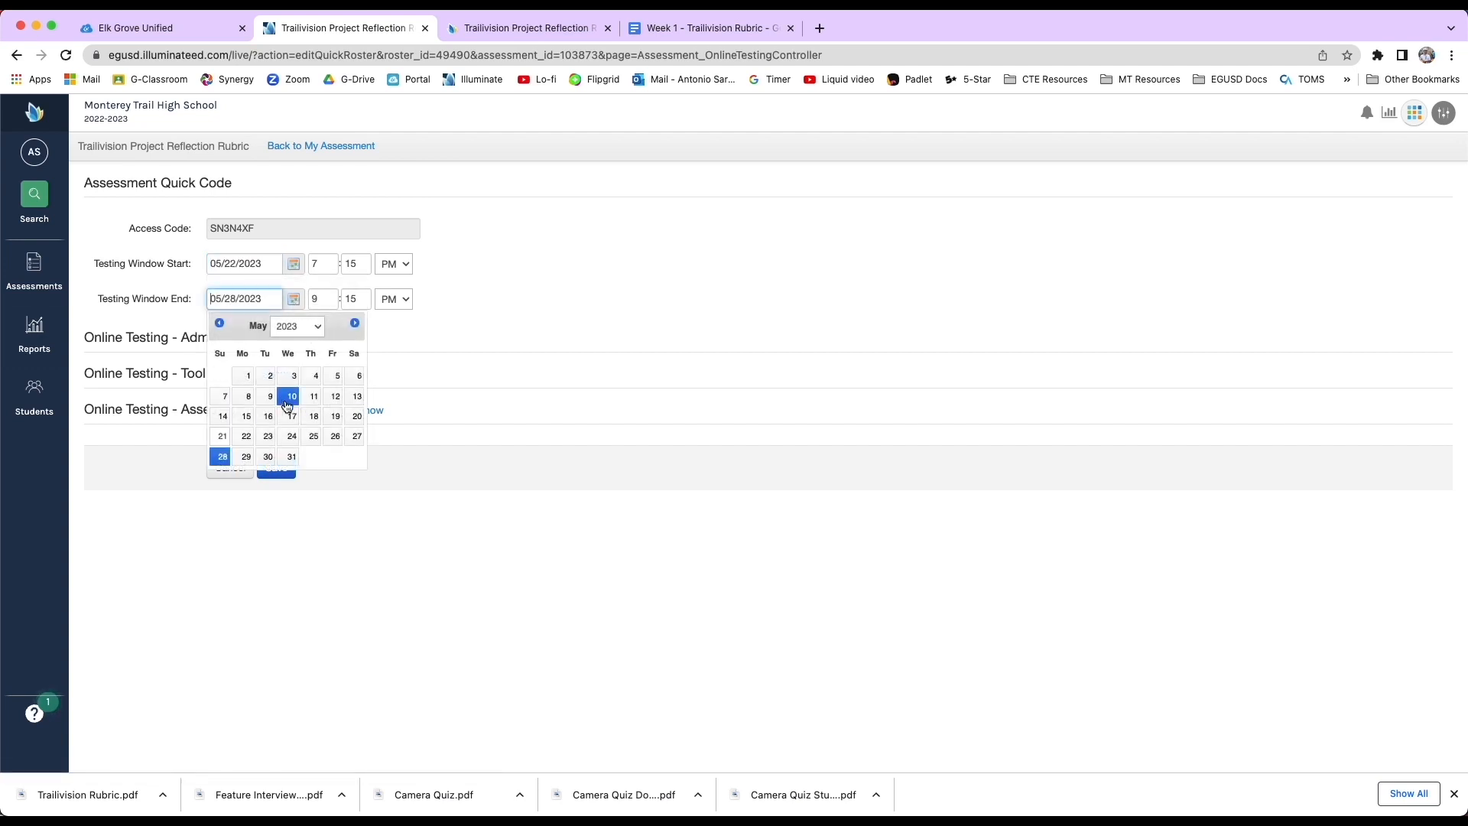
{"action": "left_click", "coordinate": [335, 435]}
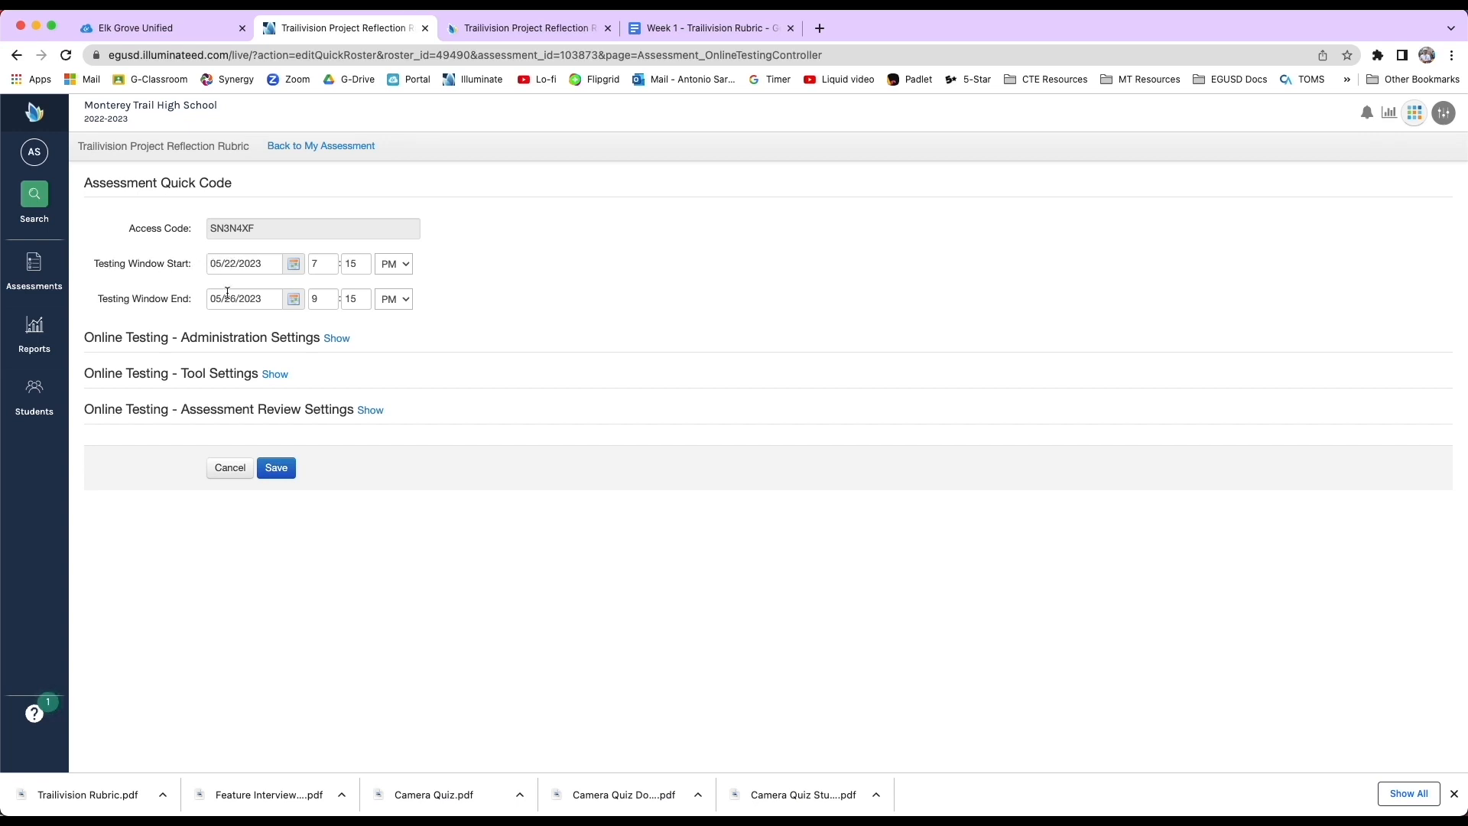
{"action": "left_click", "coordinate": [388, 263]}
{"action": "left_click", "coordinate": [390, 246]}
Set the testing window's end time to 11:59 PM and save the administration.
{"action": "double_click", "coordinate": [309, 300]}
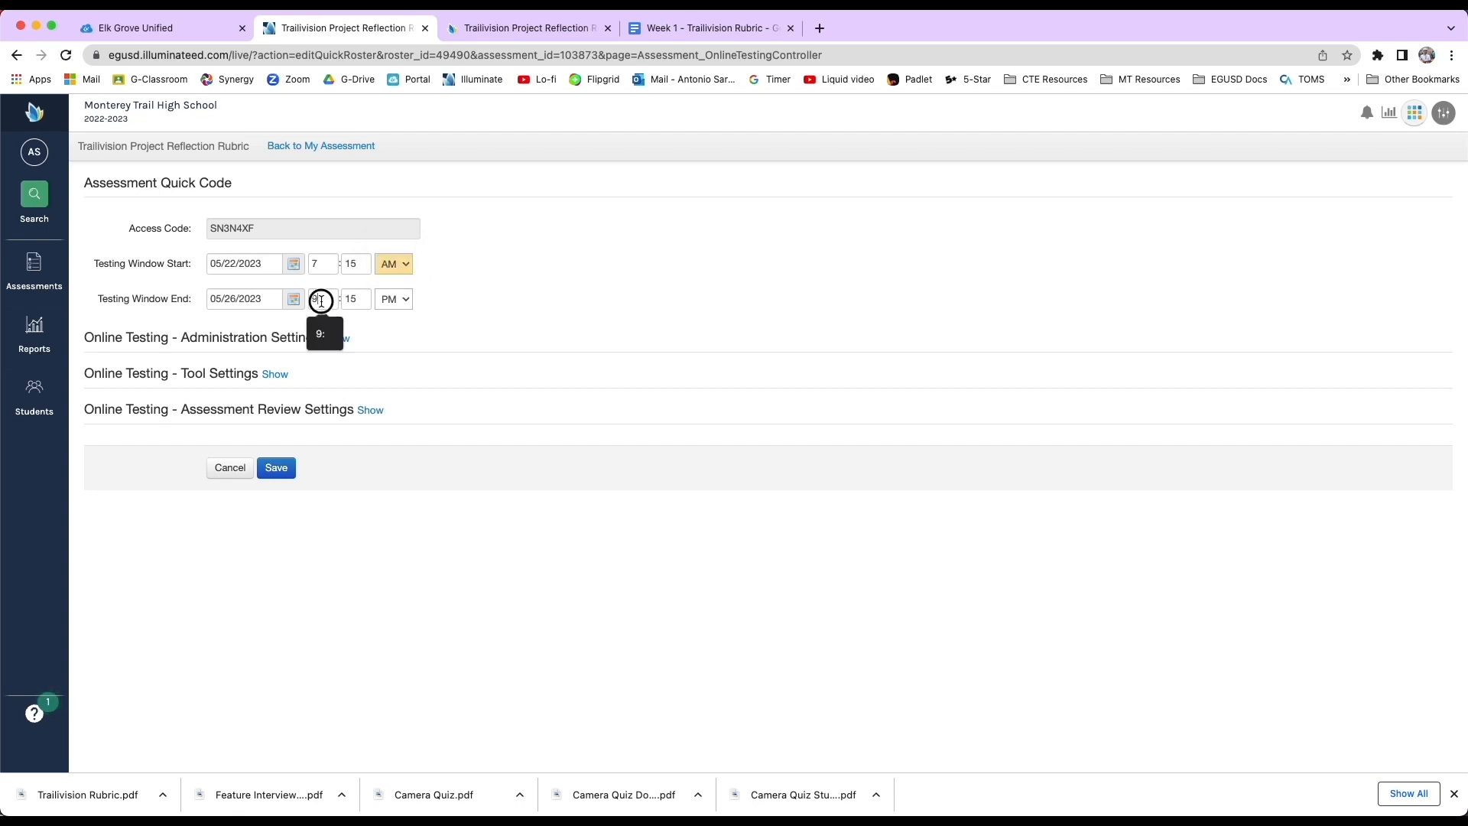
{"action": "type", "text": "12"}
{"action": "key", "text": "Tab"}
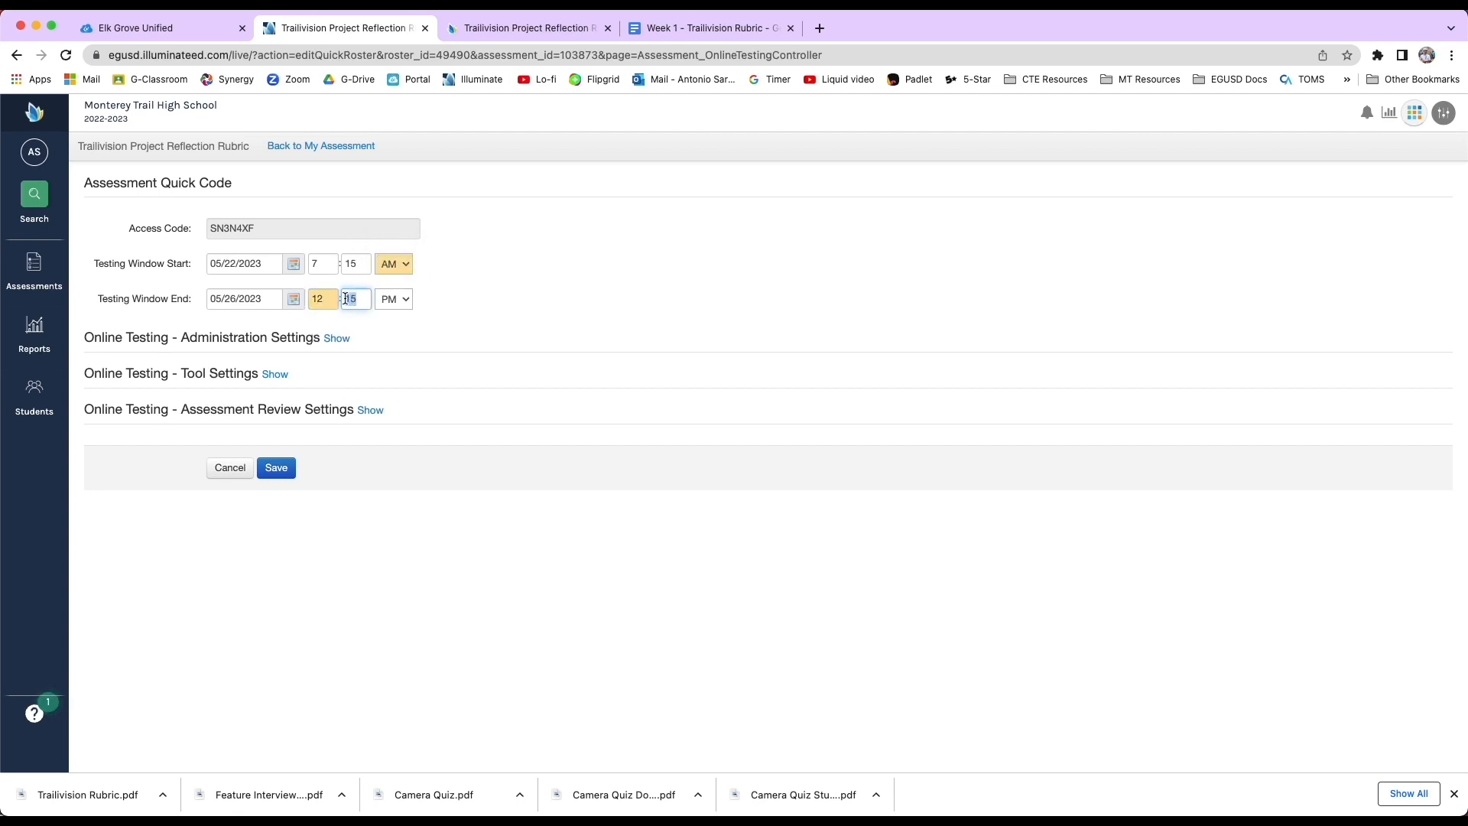
{"action": "type", "text": "00"}
{"action": "key", "text": "Tab"}
{"action": "double_click", "coordinate": [323, 301]}
{"action": "type", "text": "11"}
{"action": "key", "text": "Tab"}
{"action": "type", "text": "59"}
{"action": "key", "text": "Tab"}
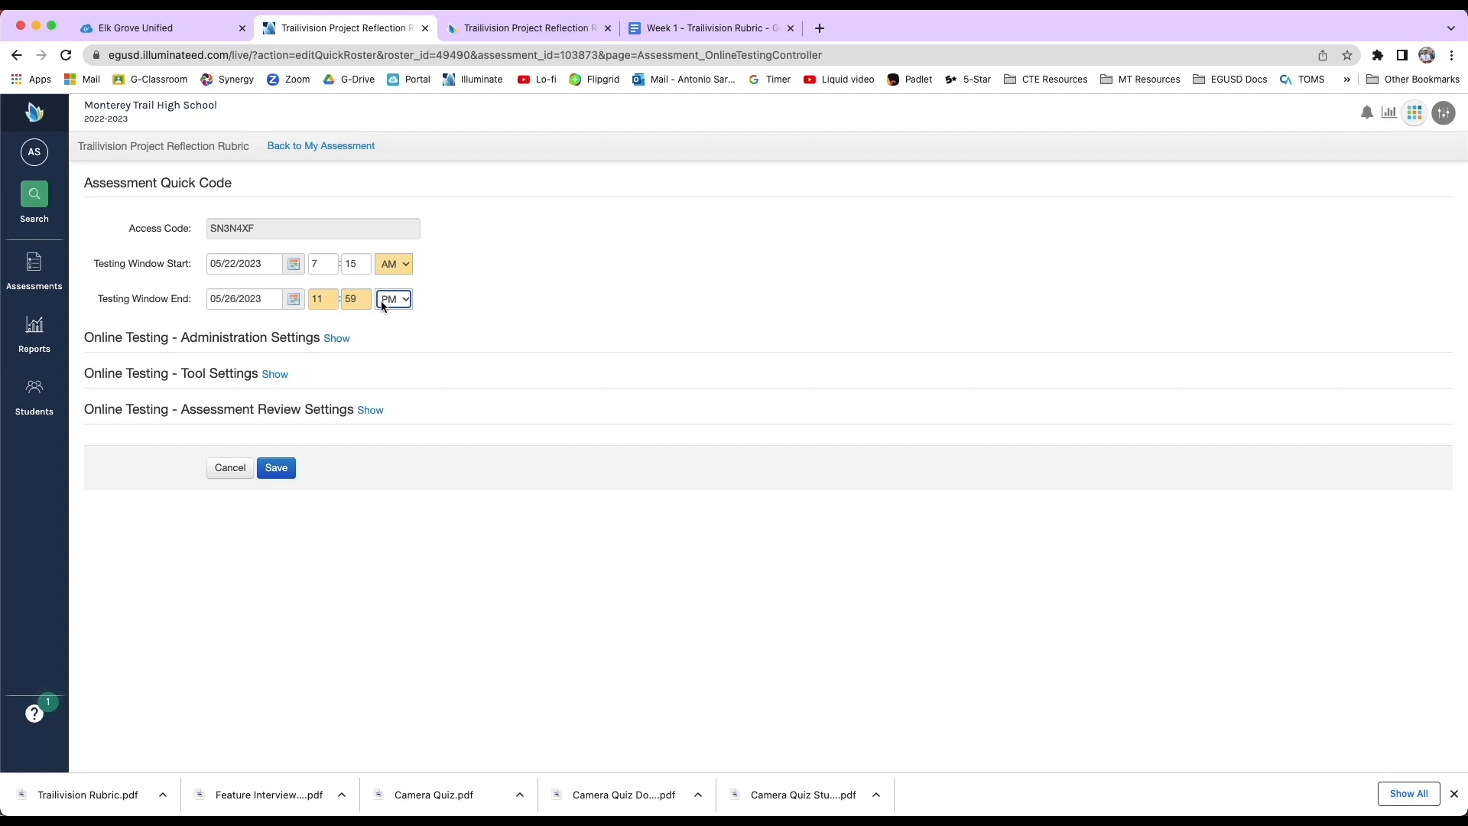
{"action": "left_click", "coordinate": [392, 319]}
{"action": "left_click", "coordinate": [276, 463]}
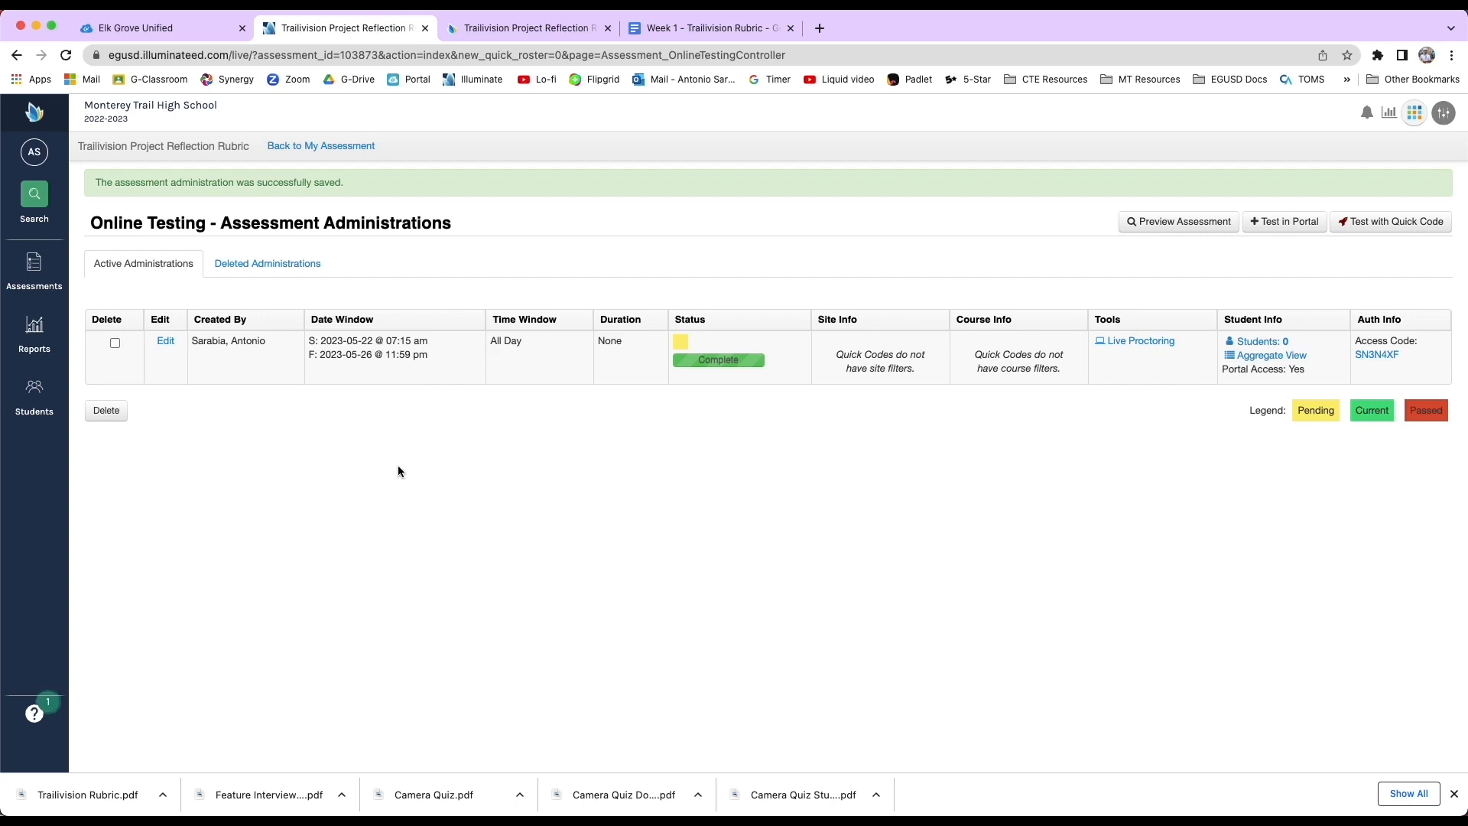
Reopen the quick access code, highlight the shareable class link, and close the code window.
{"action": "left_click", "coordinate": [1378, 355]}
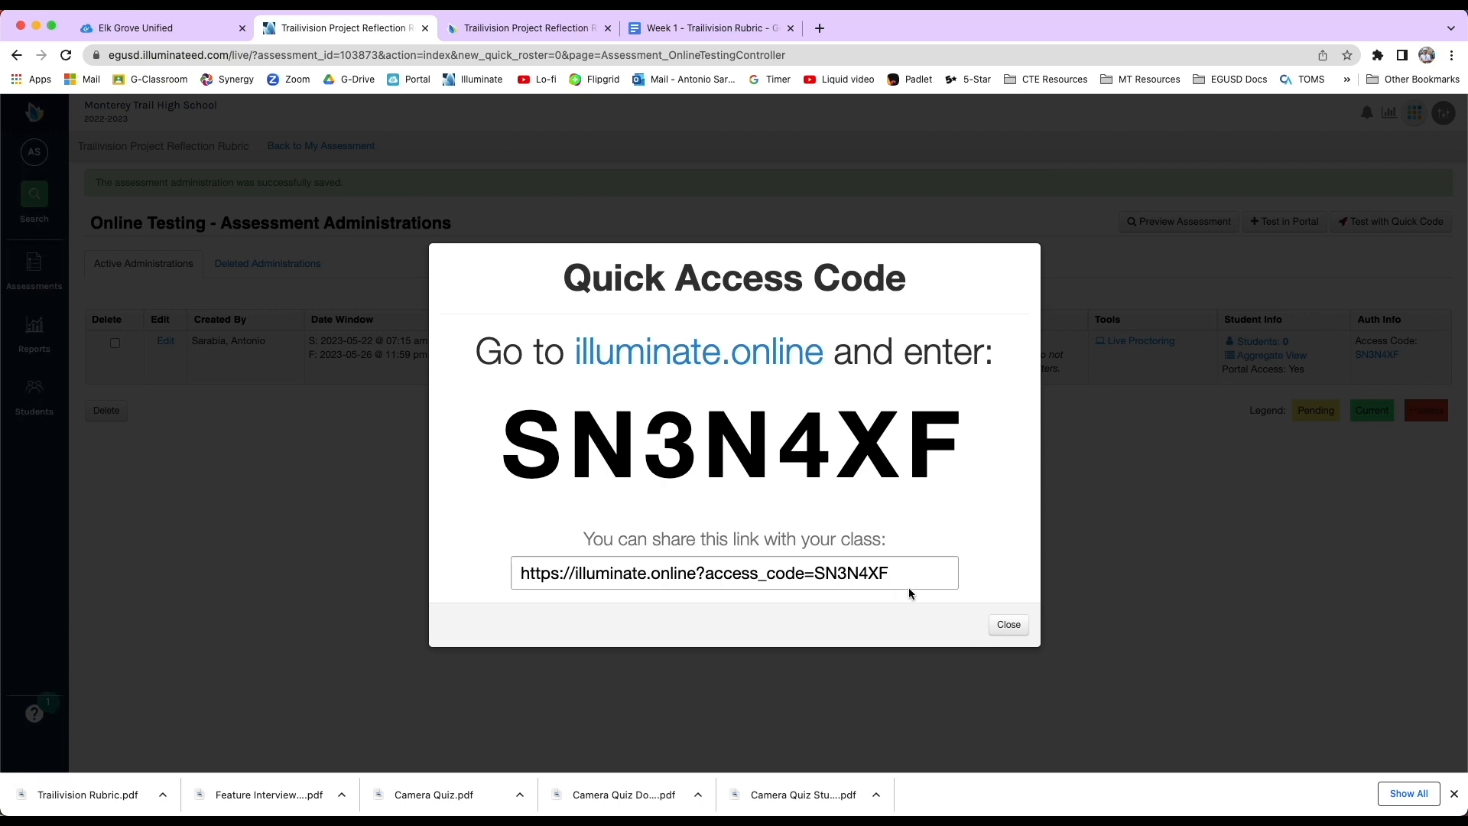
{"action": "left_click_drag", "start_coordinate": [896, 573], "coordinate": [478, 581]}
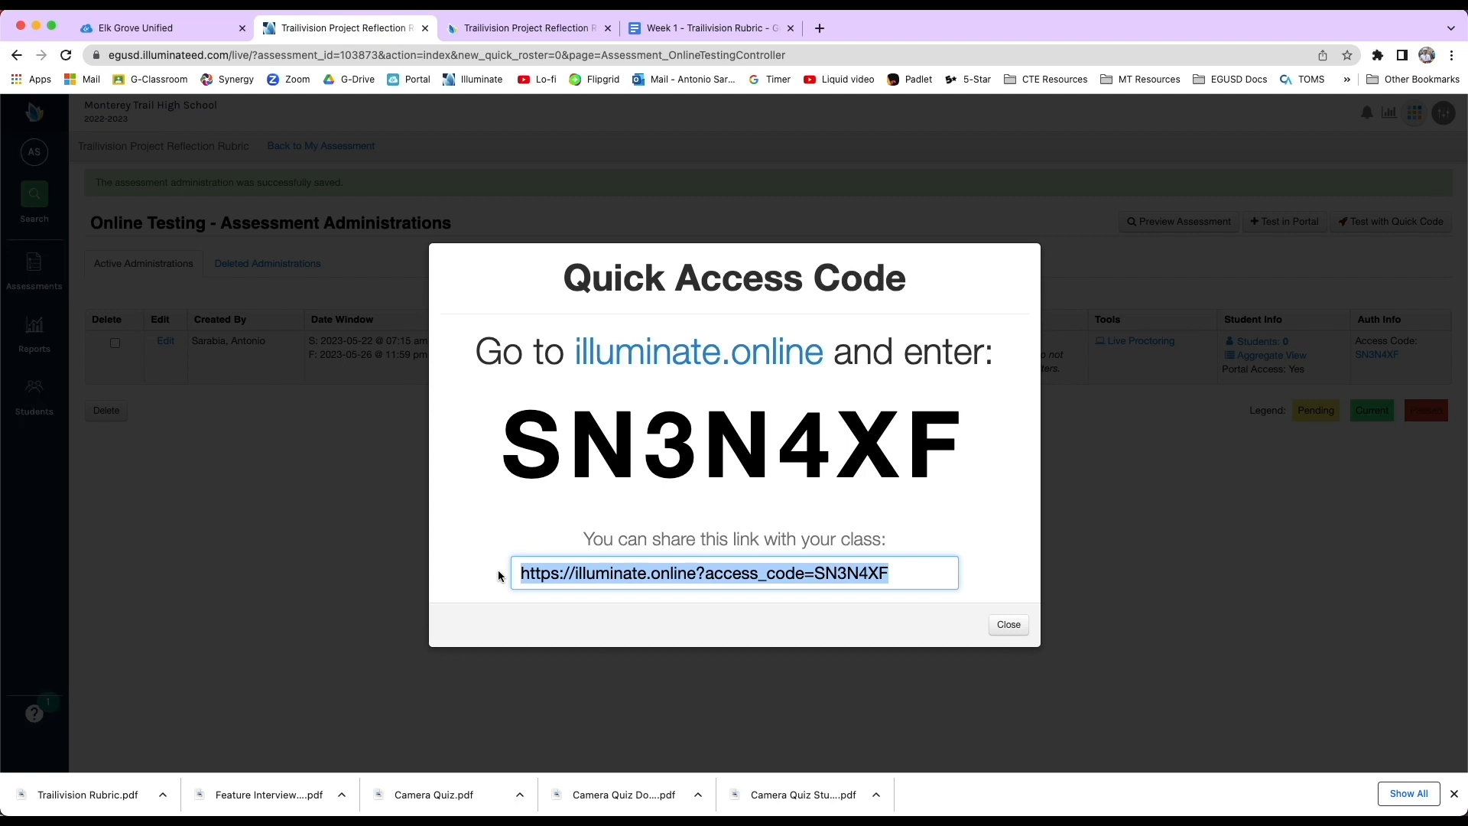
{"action": "left_click", "coordinate": [1008, 625]}
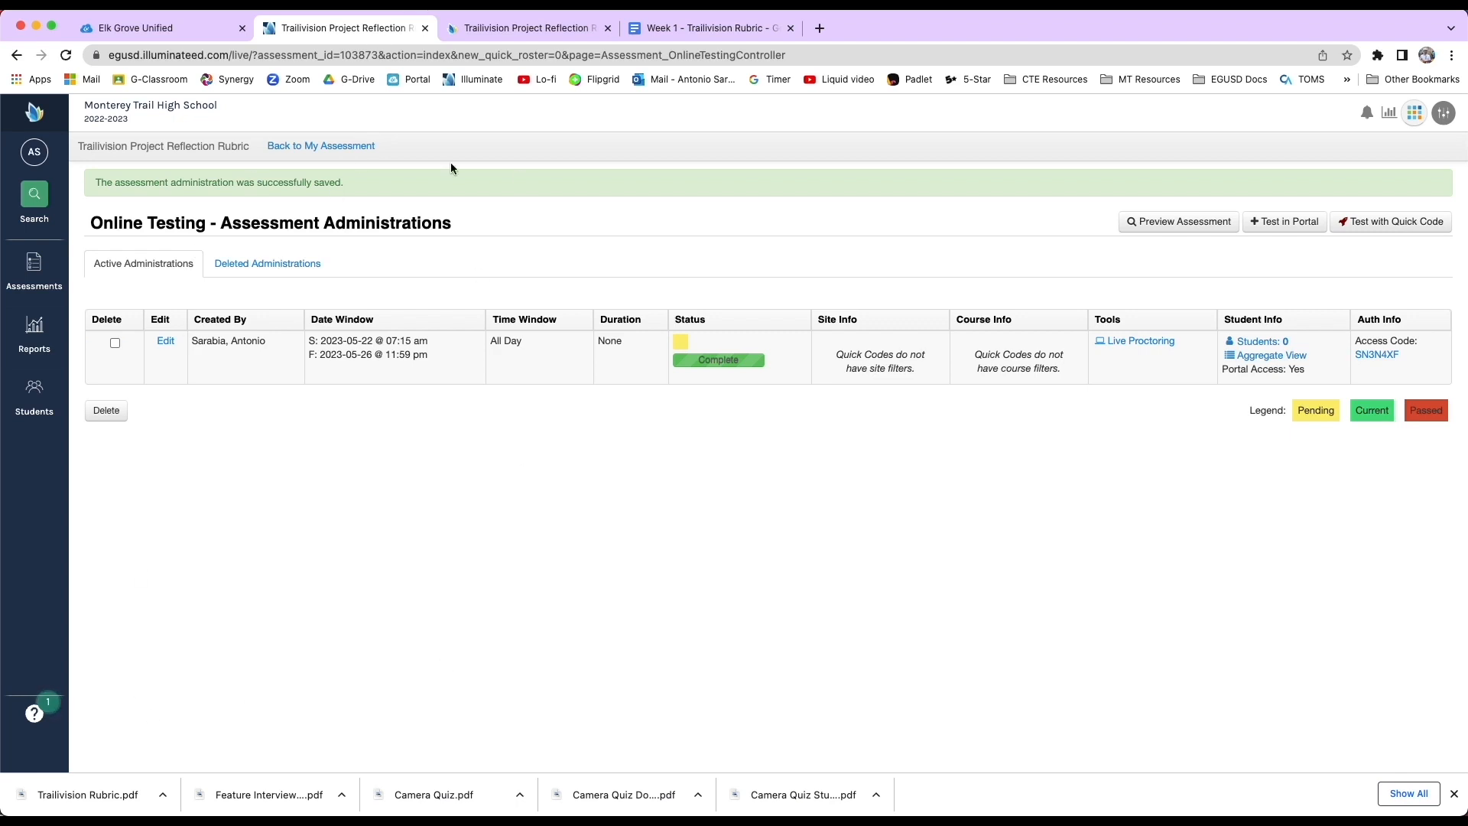
Go to the list of your assessments and open the Trailivision Project Reflection Rubric.
{"action": "left_click", "coordinate": [33, 264]}
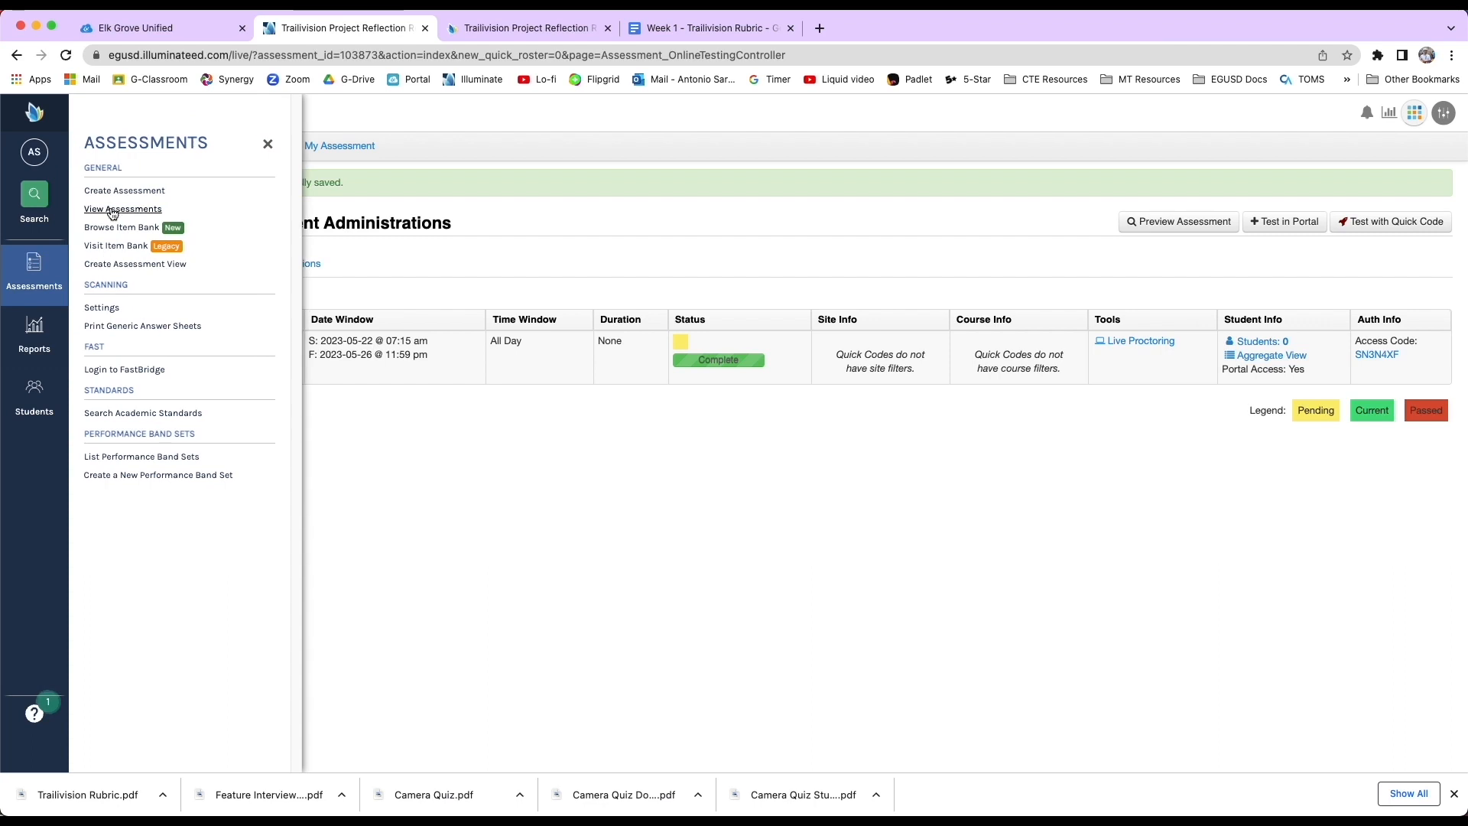
{"action": "left_click", "coordinate": [113, 208]}
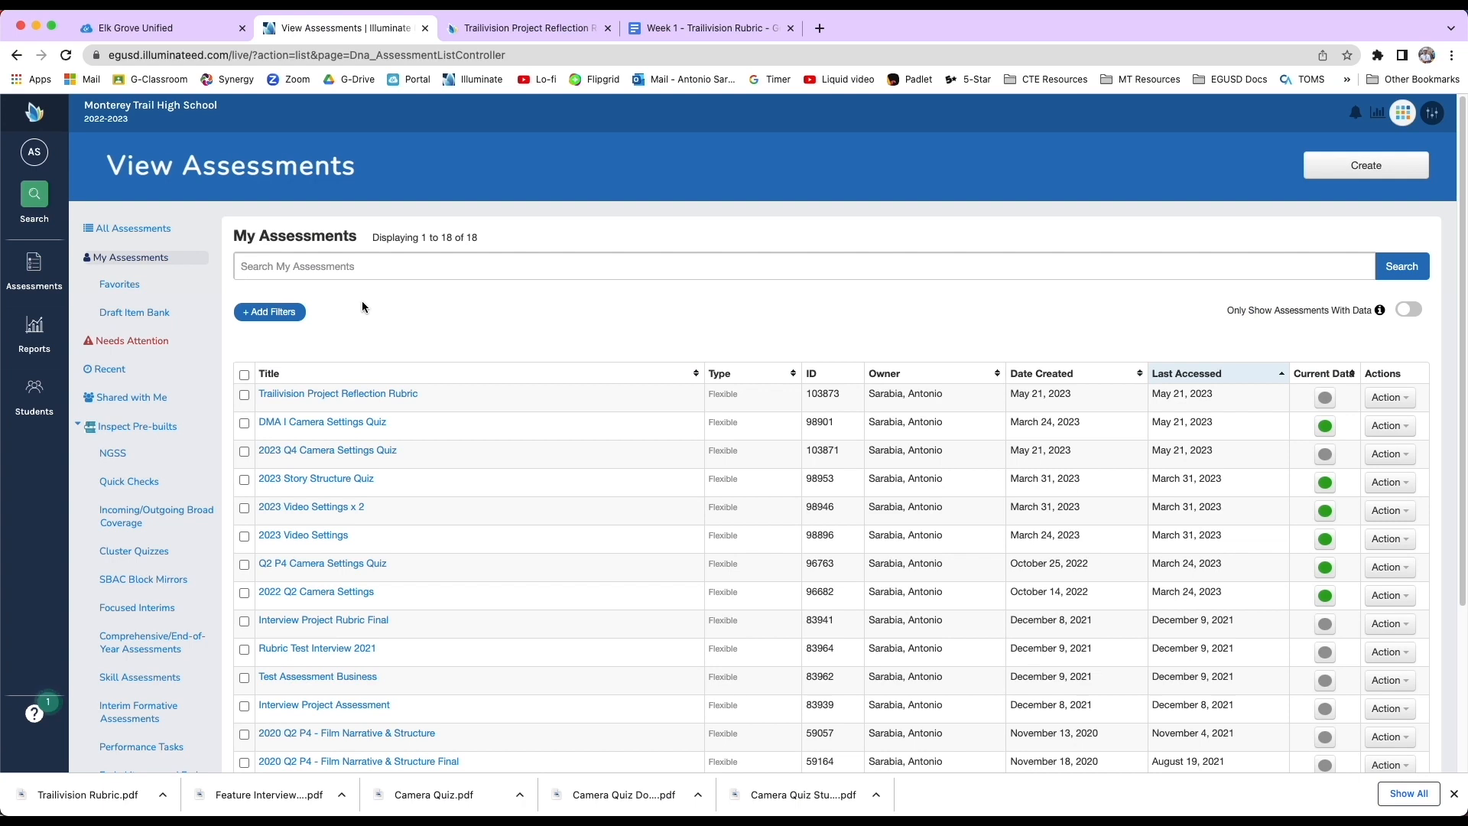
{"action": "left_click", "coordinate": [371, 396]}
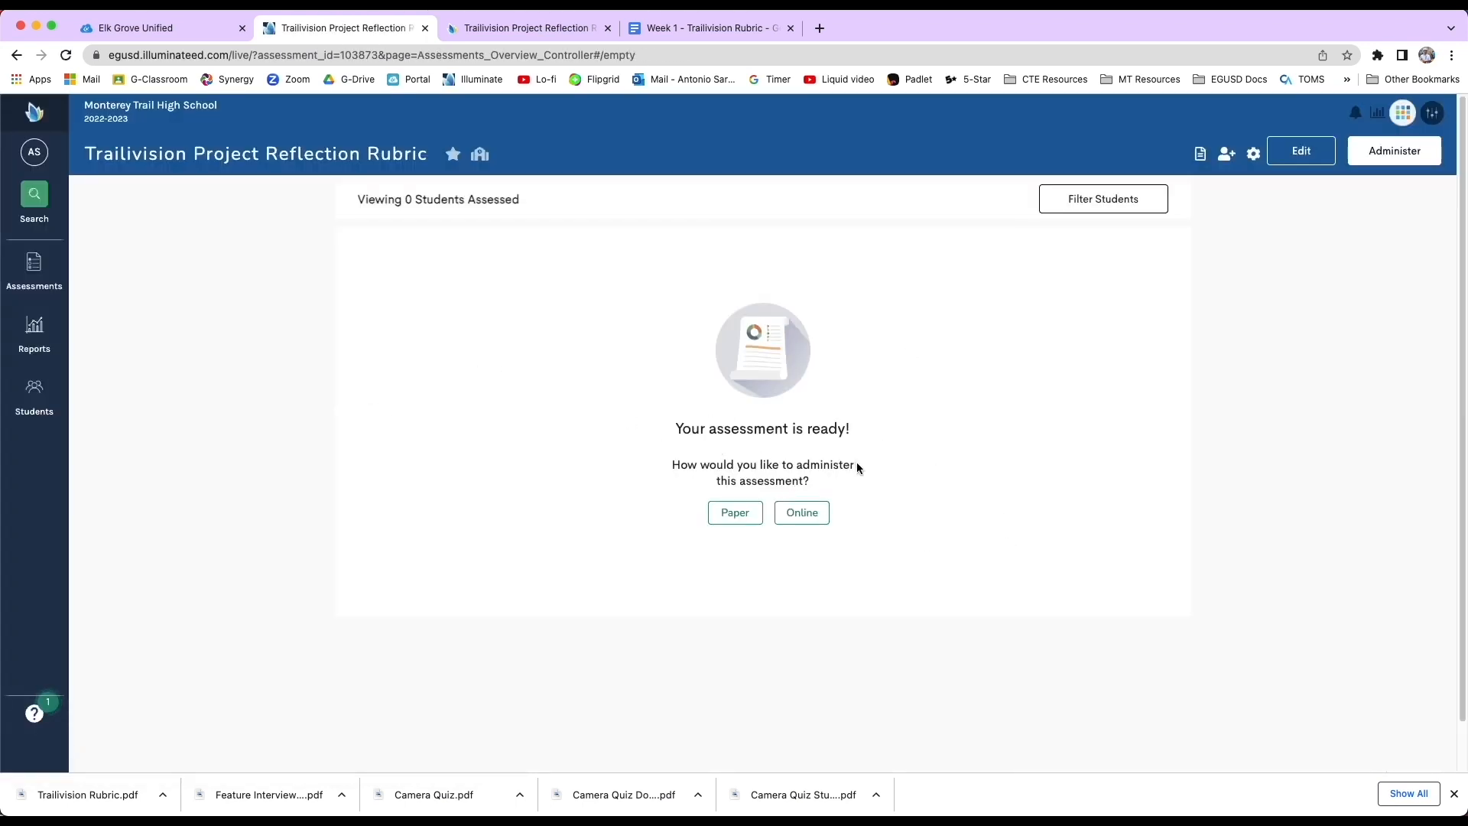
Open Enter / Edit scores and find students for course Broadcast Journalism (12150B), class Broadcast Journalism - 1 (260893).
{"action": "left_click", "coordinate": [1402, 153]}
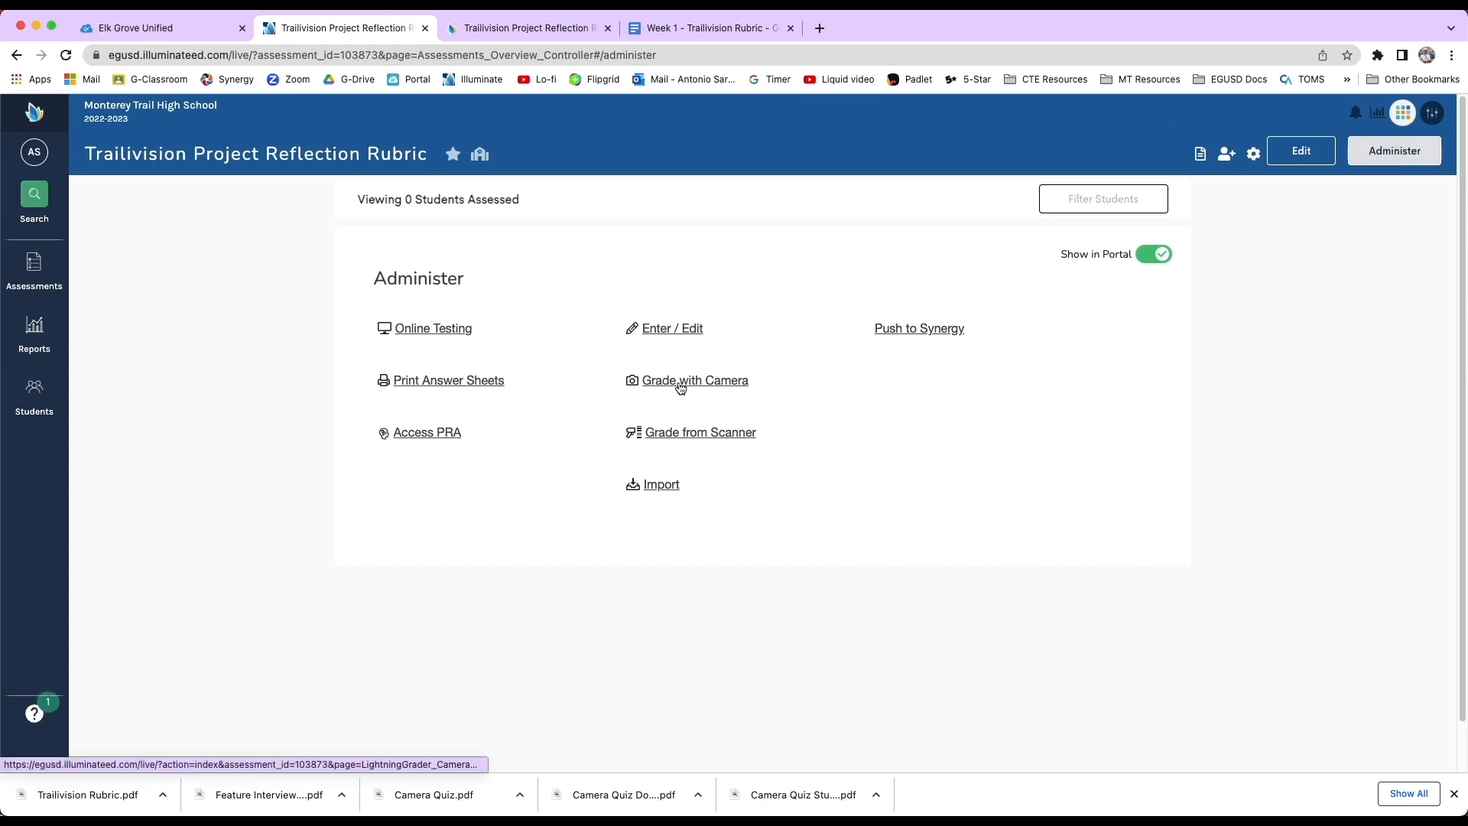
{"action": "left_click", "coordinate": [682, 331]}
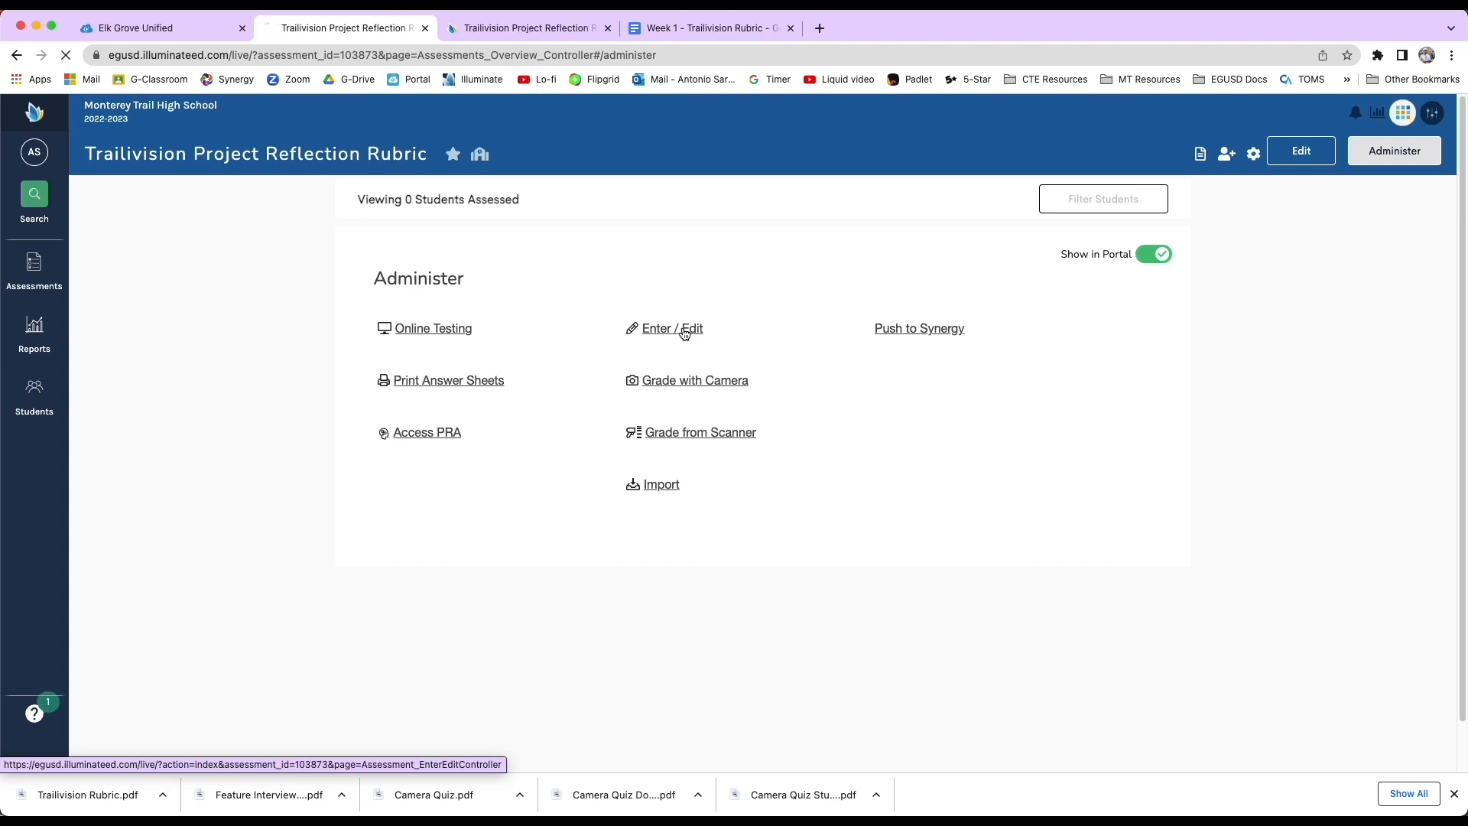
{"action": "left_click", "coordinate": [519, 280]}
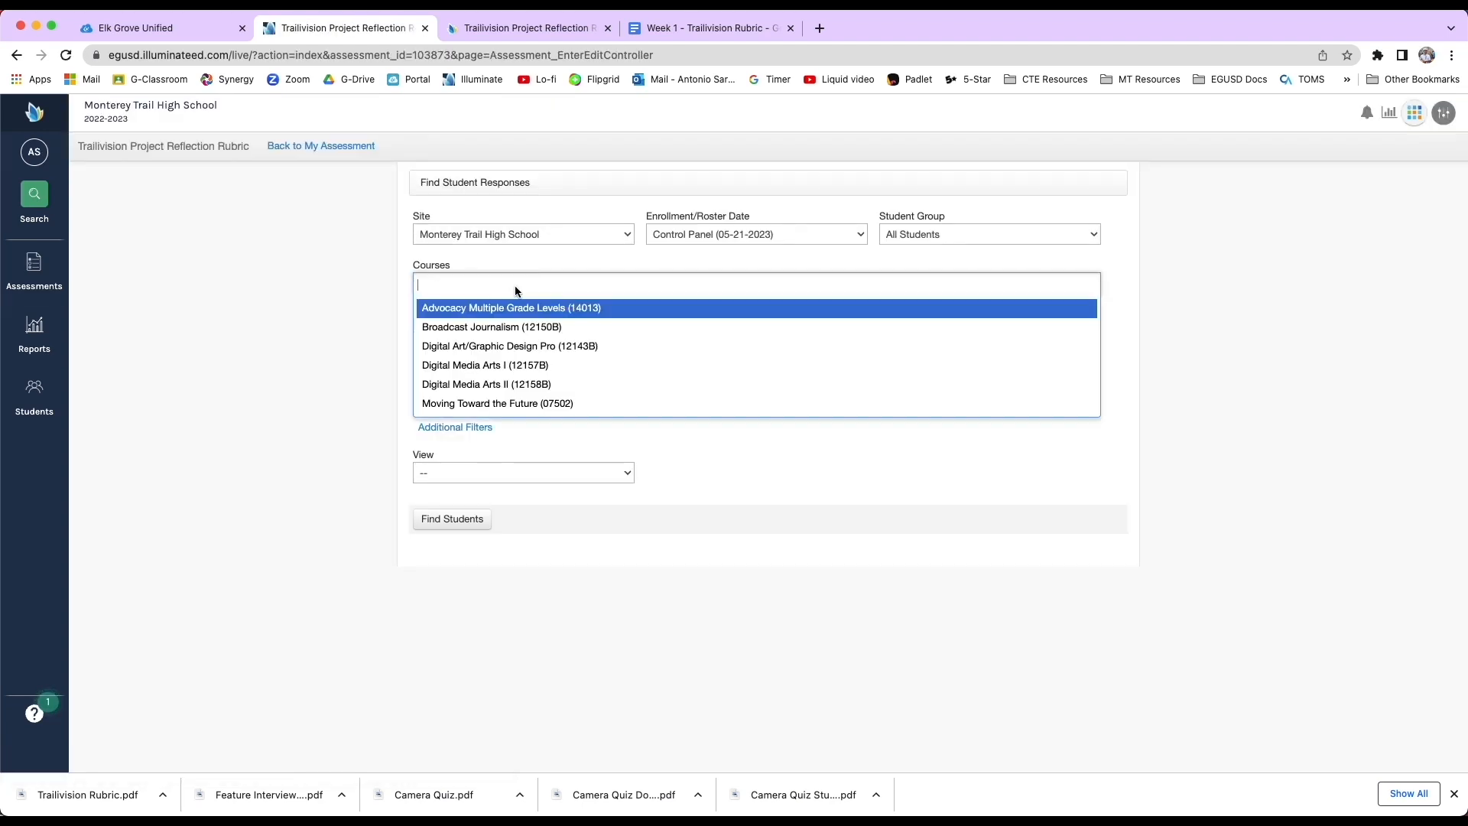
{"action": "left_click", "coordinate": [505, 327]}
{"action": "left_click", "coordinate": [505, 341]}
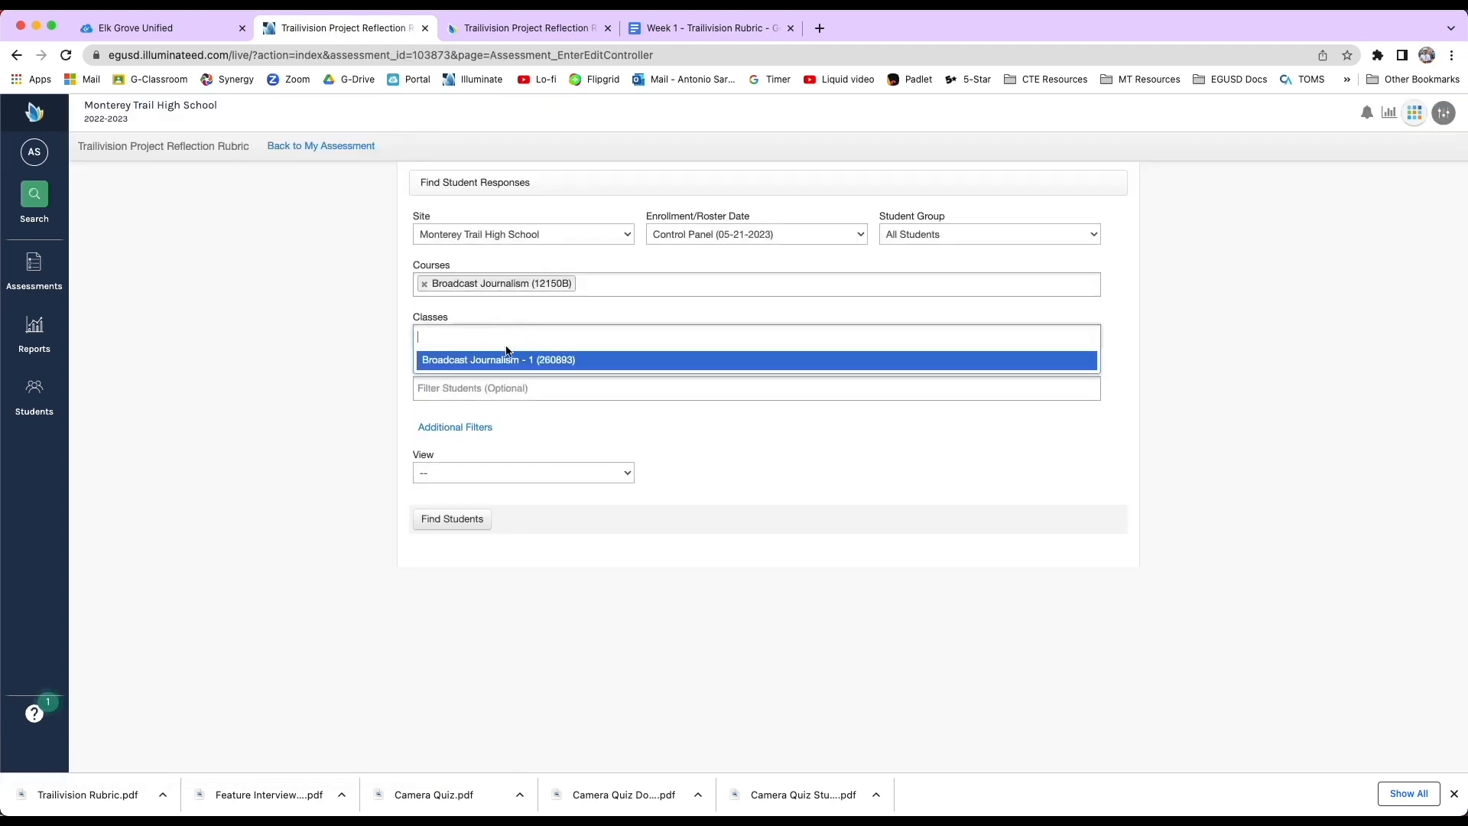
{"action": "left_click", "coordinate": [508, 353]}
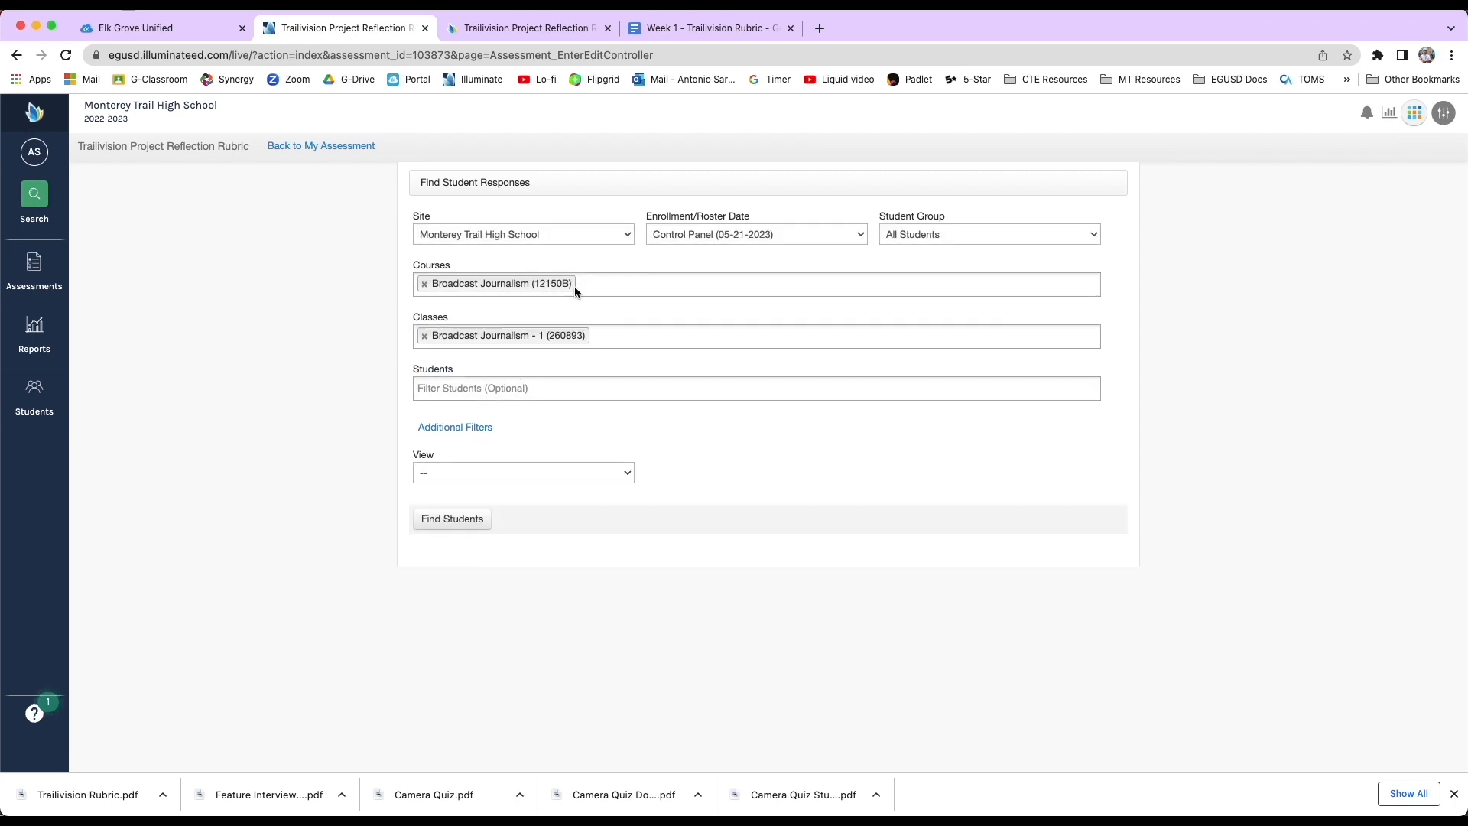
{"action": "left_click", "coordinate": [432, 520]}
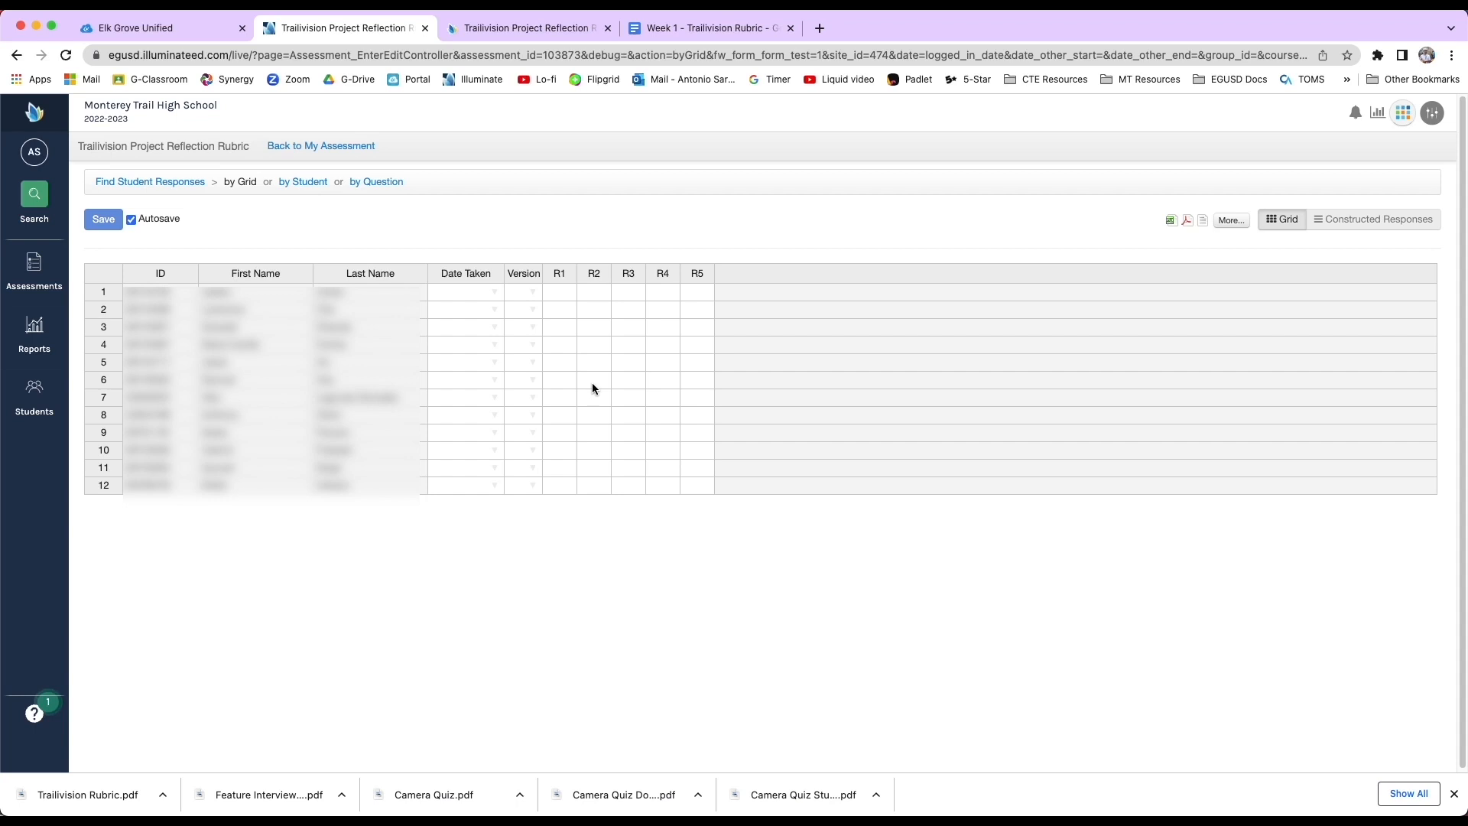
Examine the score-entry grid cells for the class's students.
{"action": "left_click", "coordinate": [587, 327]}
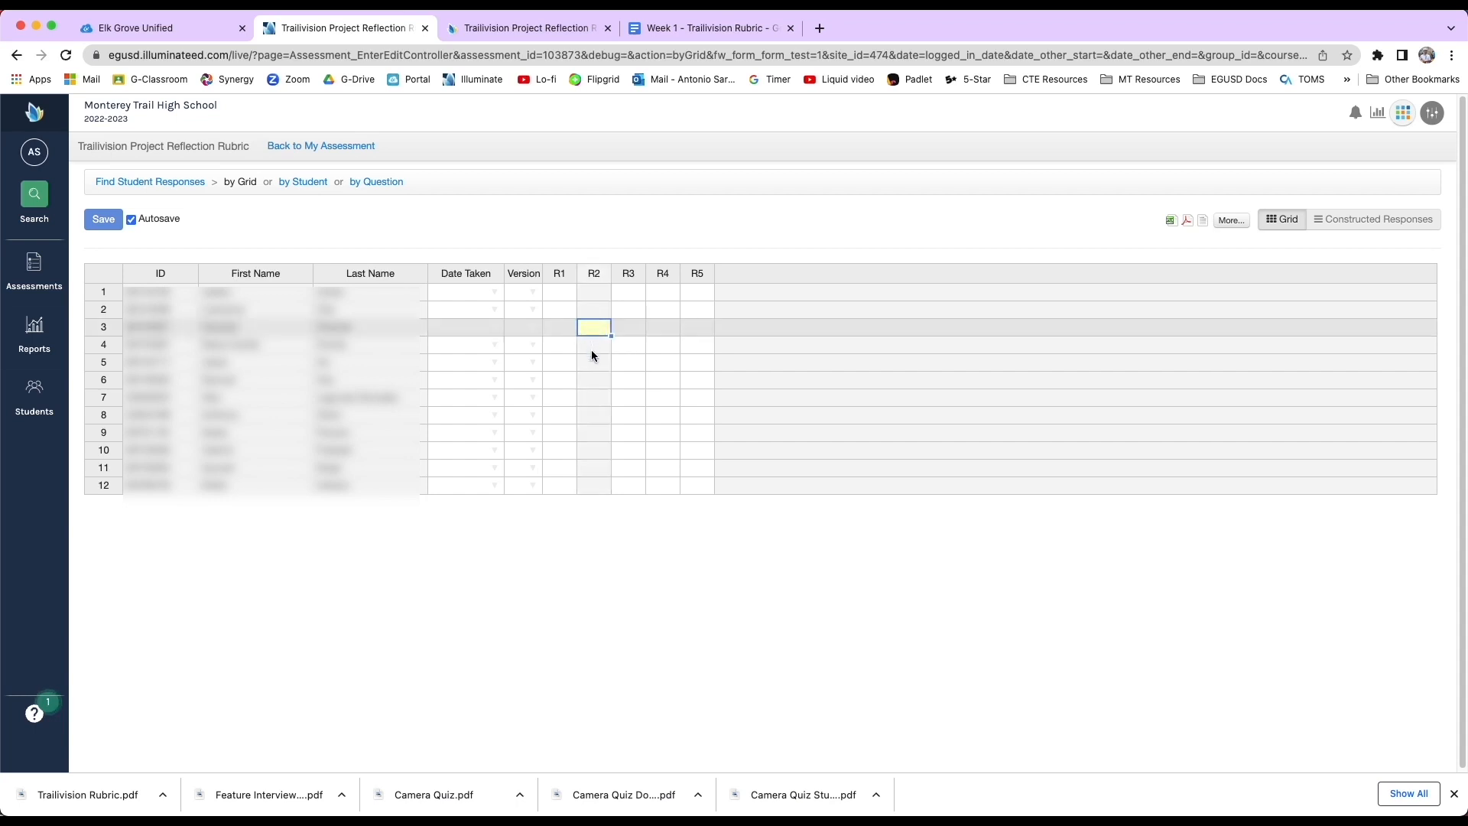
{"action": "left_click", "coordinate": [588, 378]}
{"action": "left_click", "coordinate": [559, 380]}
{"action": "left_click", "coordinate": [651, 383]}
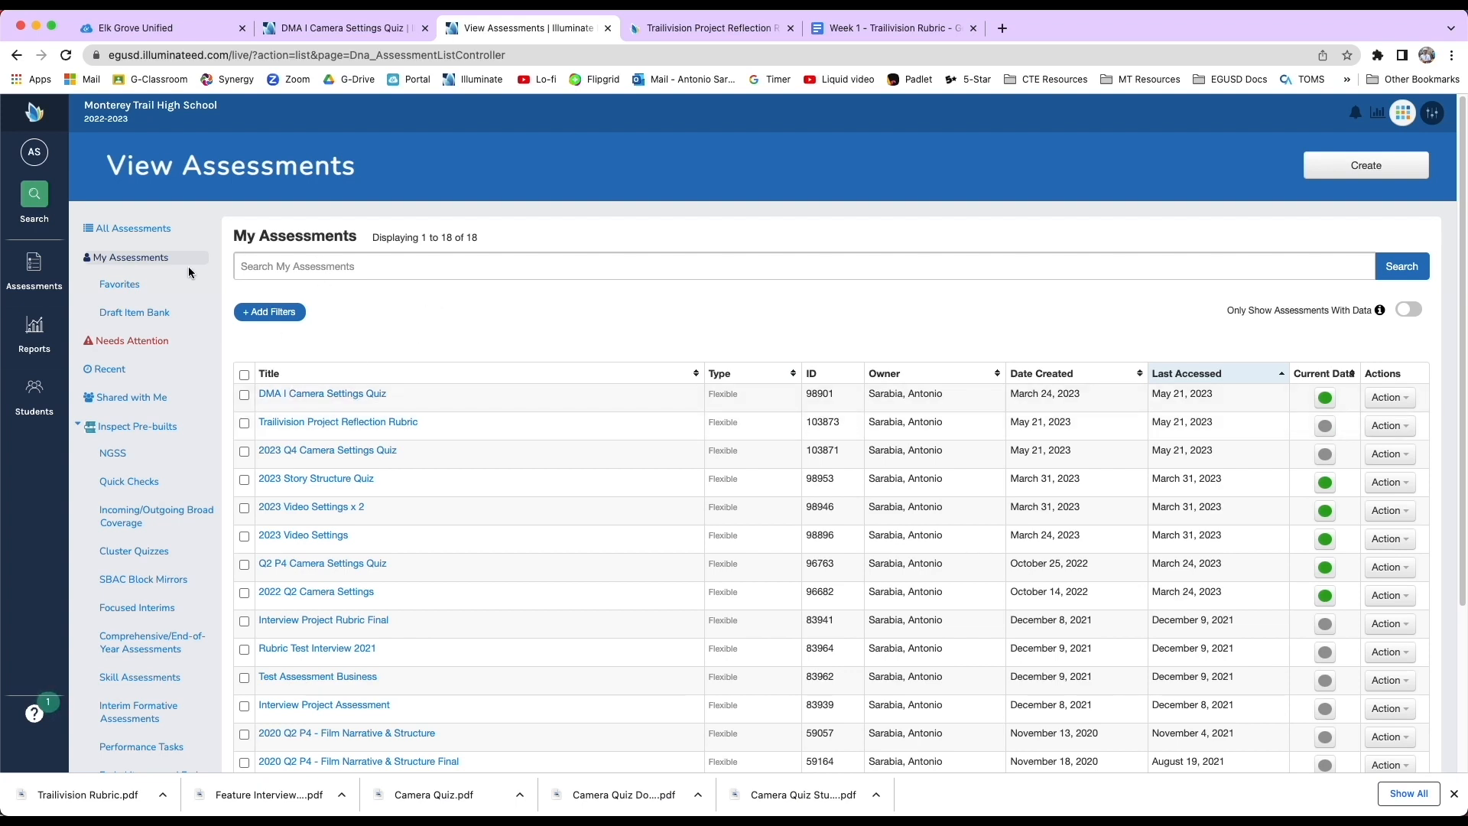
Return to the assessments list and open the DMA I Camera Settings Quiz.
{"action": "left_click", "coordinate": [34, 269]}
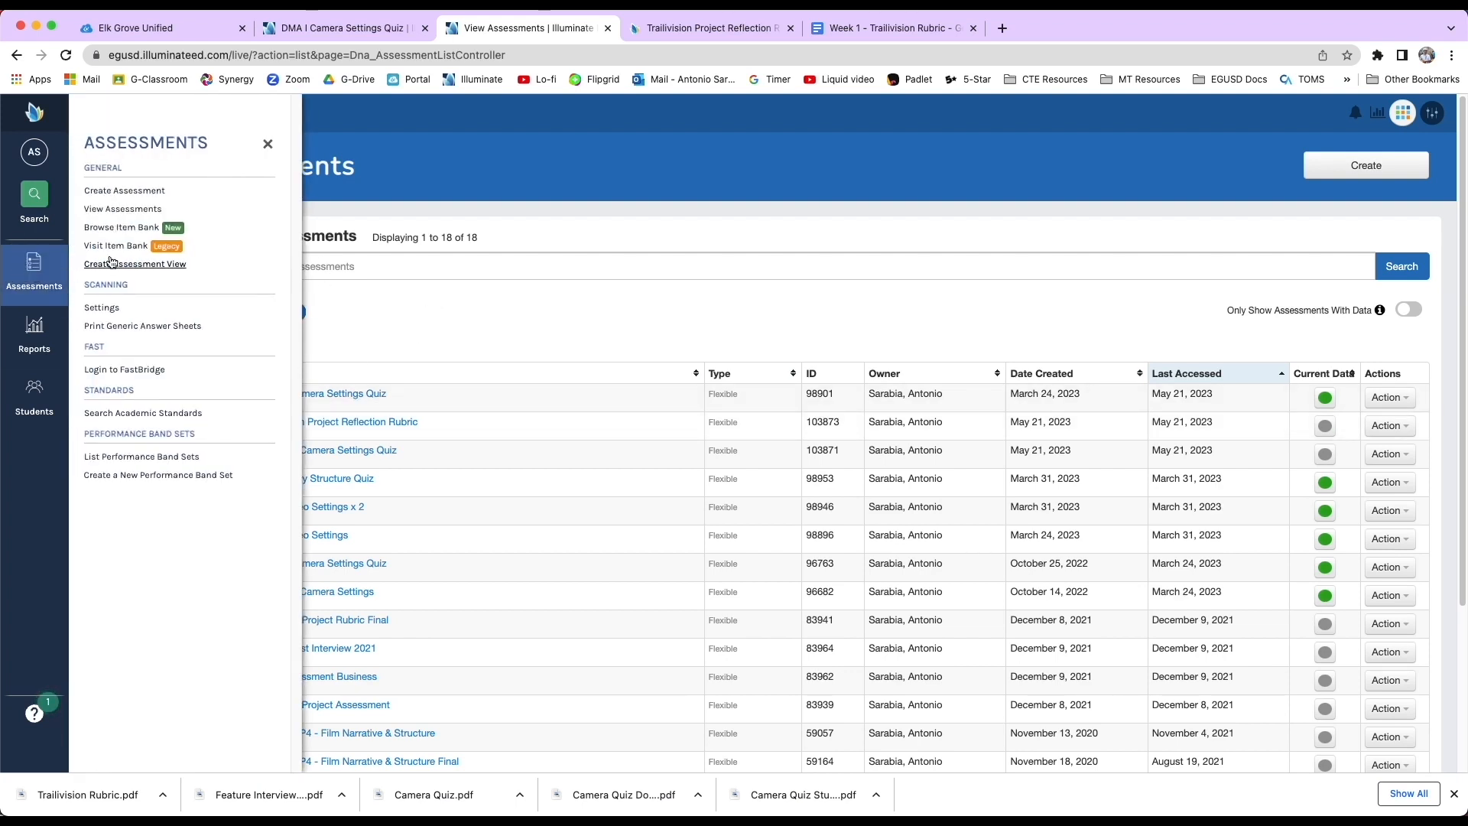
{"action": "left_click", "coordinate": [138, 210]}
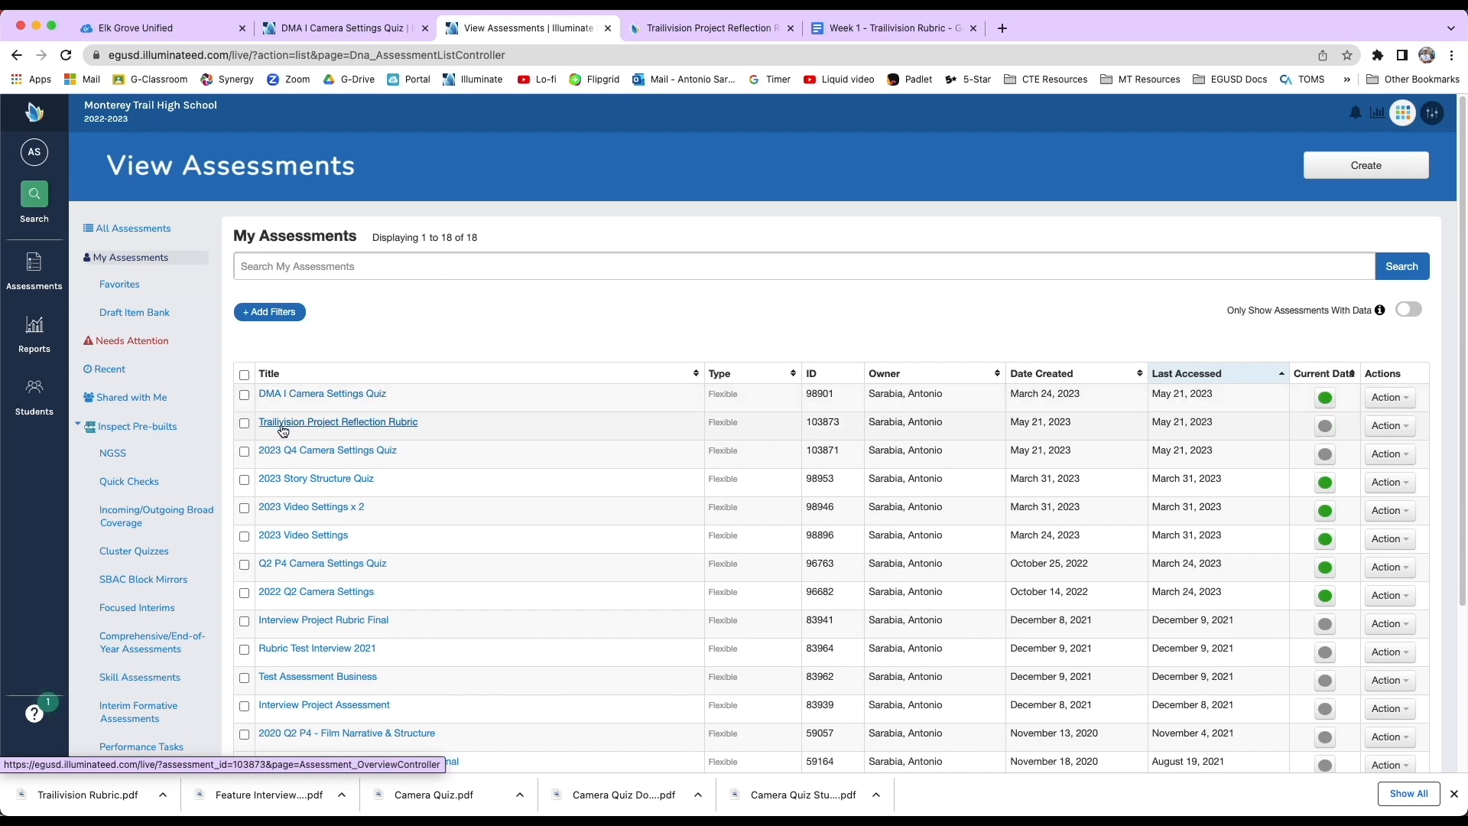
{"action": "left_click", "coordinate": [347, 425]}
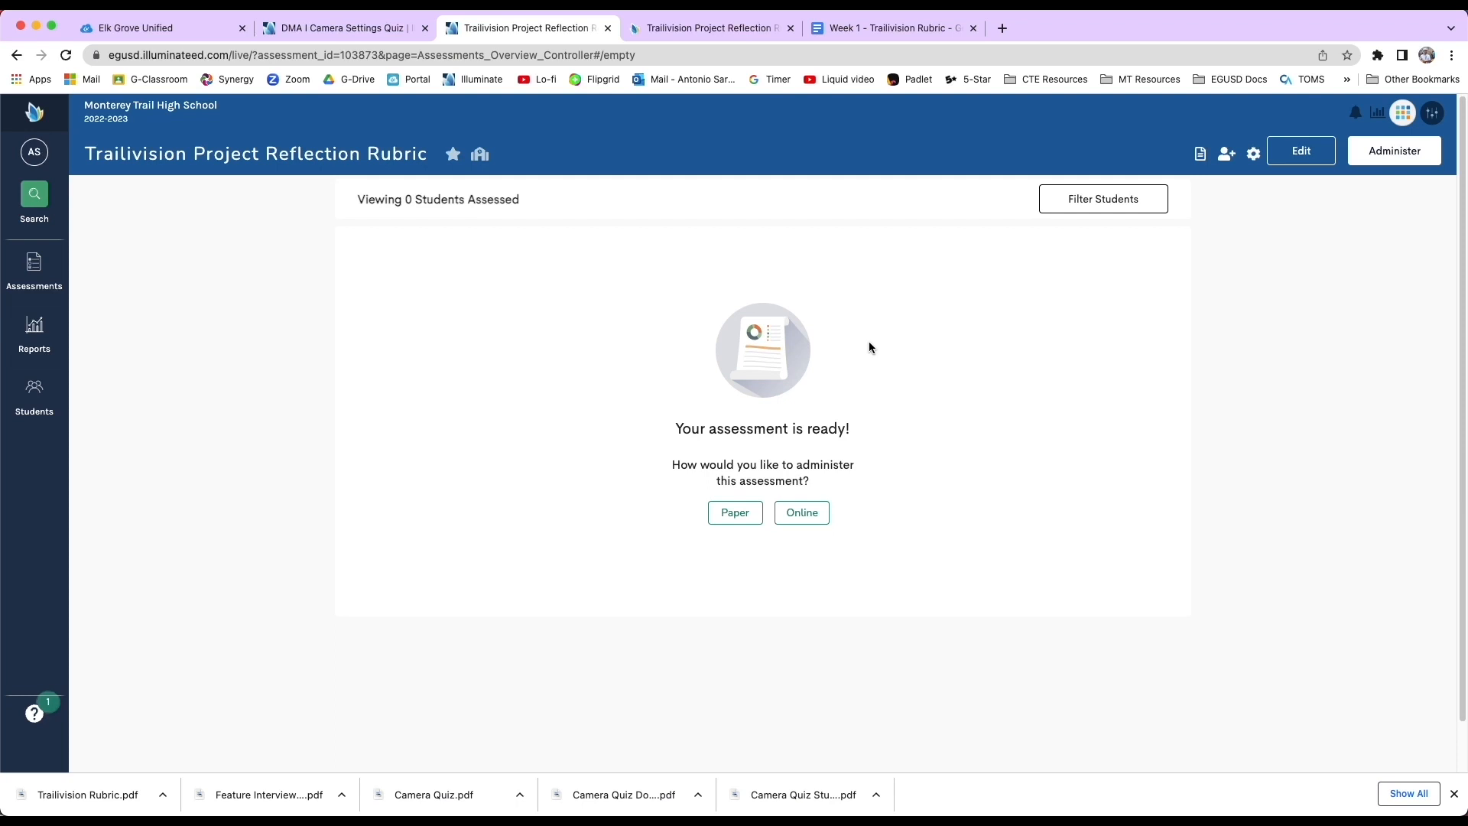
{"action": "left_click", "coordinate": [17, 56]}
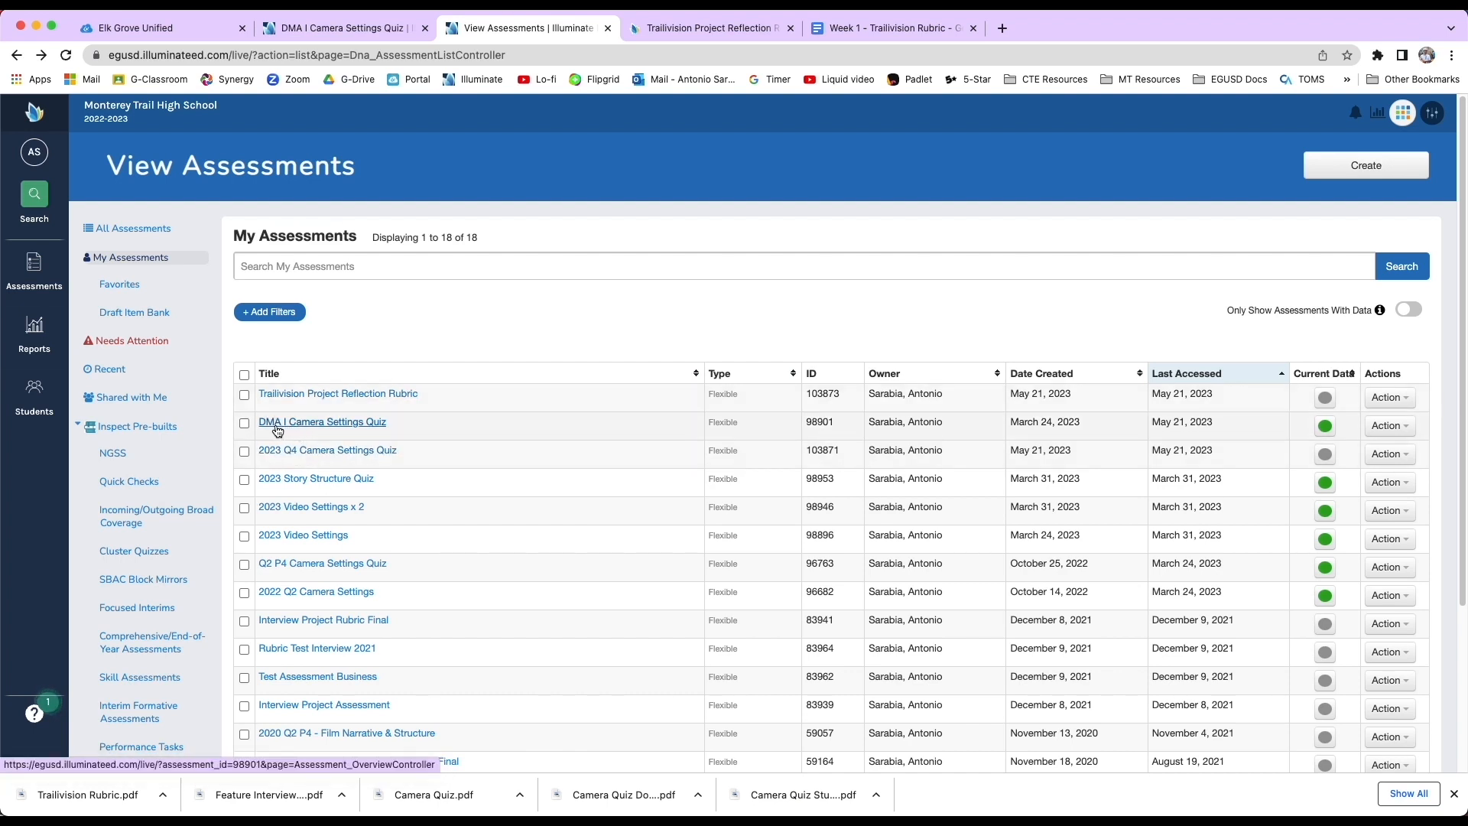
{"action": "left_click", "coordinate": [317, 427]}
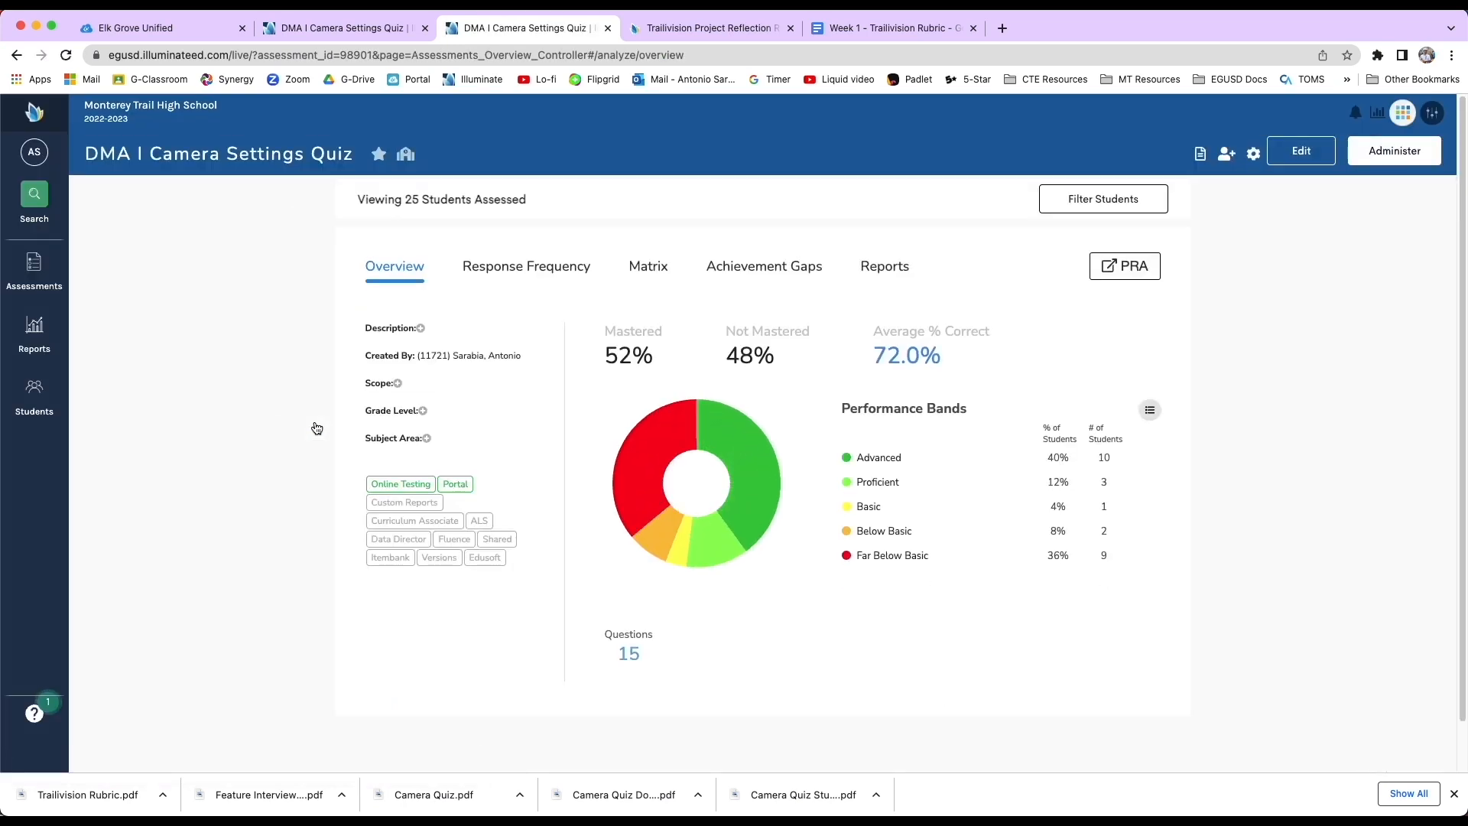
Generate the Assessment Matrix Report for the DMA I Camera Settings Quiz and review it in the browser.
{"action": "mouse_move", "coordinate": [684, 432]}
{"action": "left_click", "coordinate": [650, 266]}
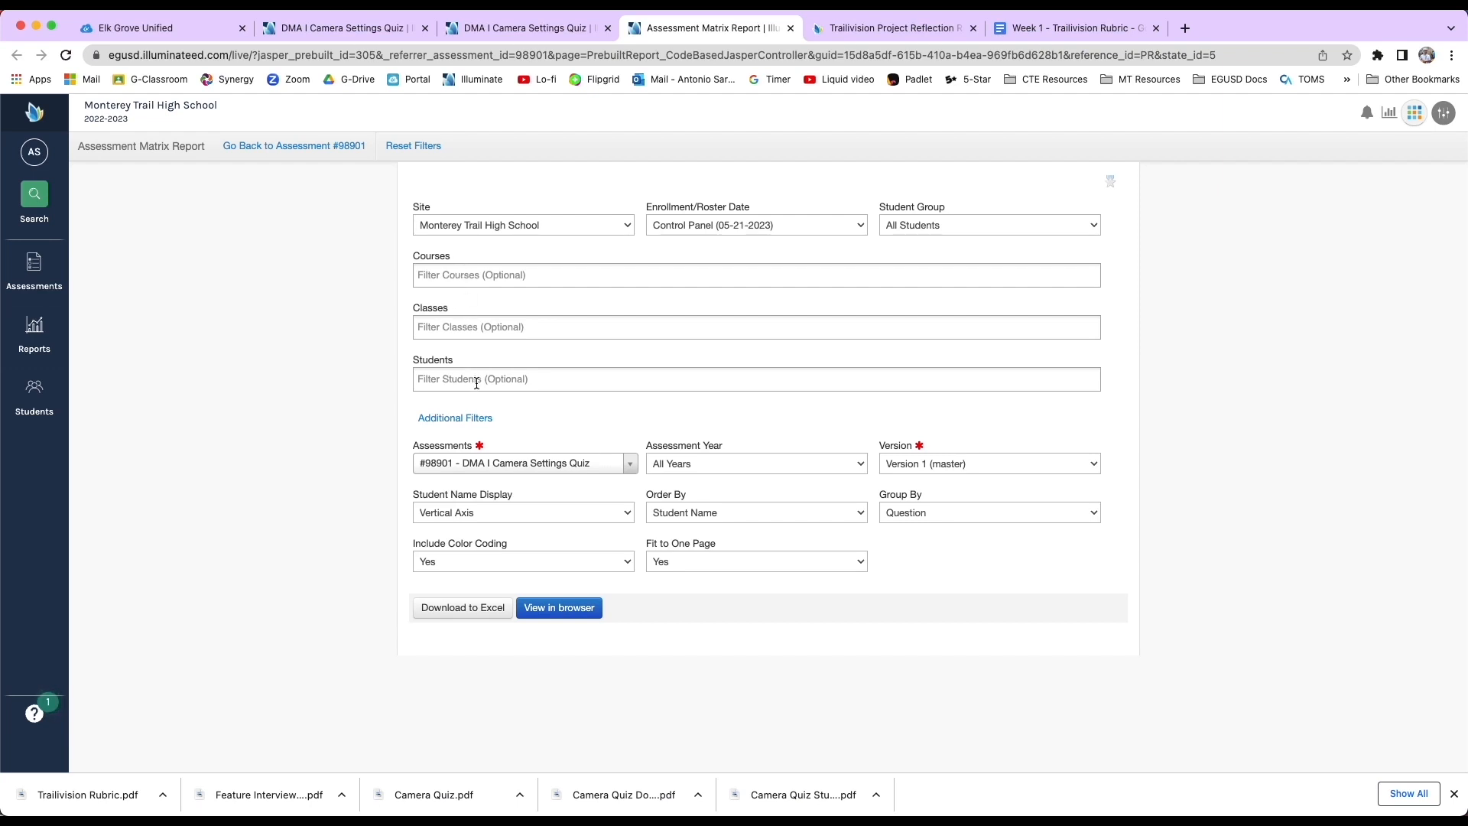
{"action": "left_click", "coordinate": [542, 618]}
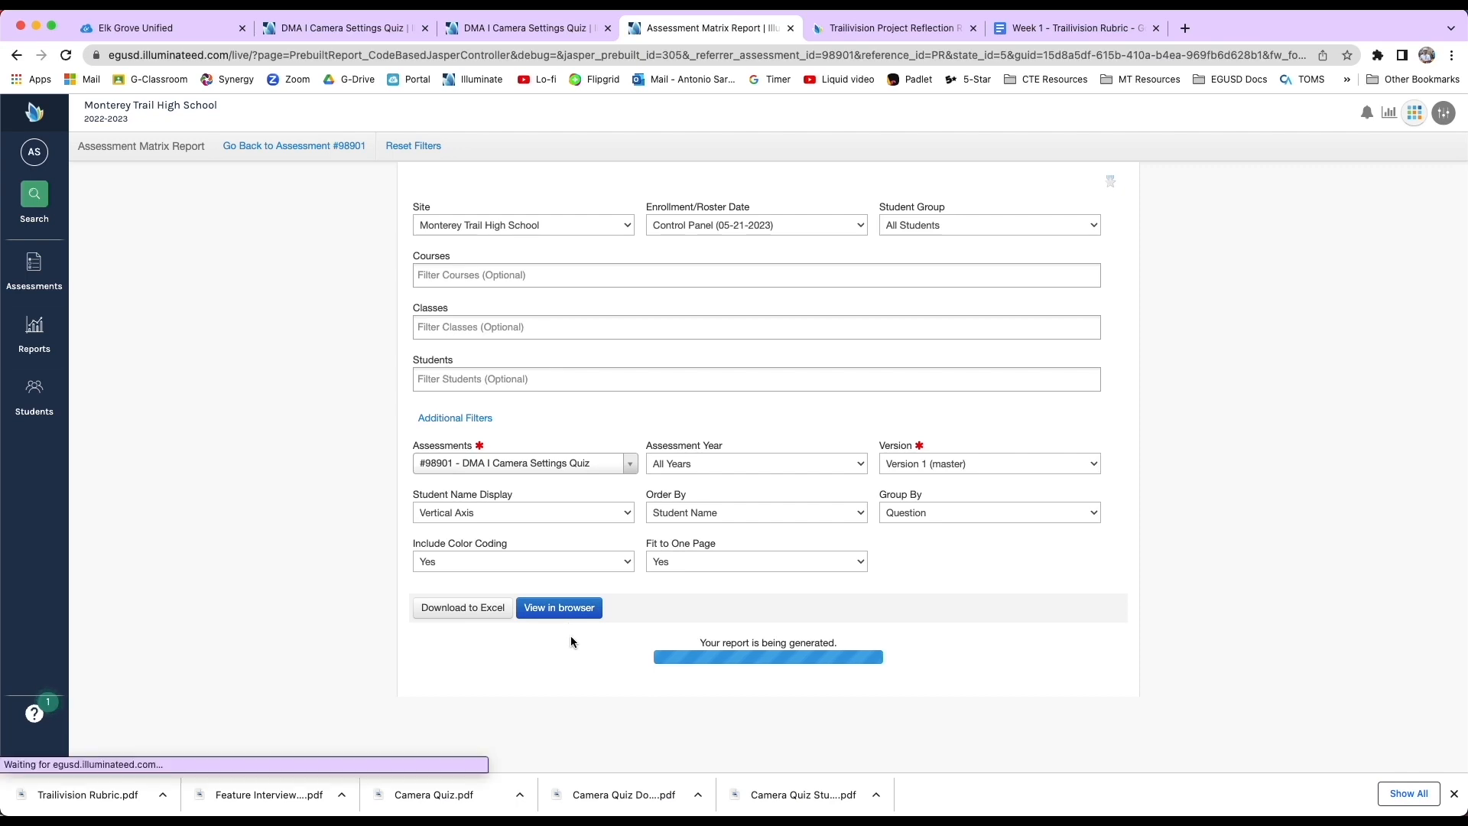
{"action": "scroll", "coordinate": [585, 642], "scroll_direction": "down", "scroll_amount": 3}
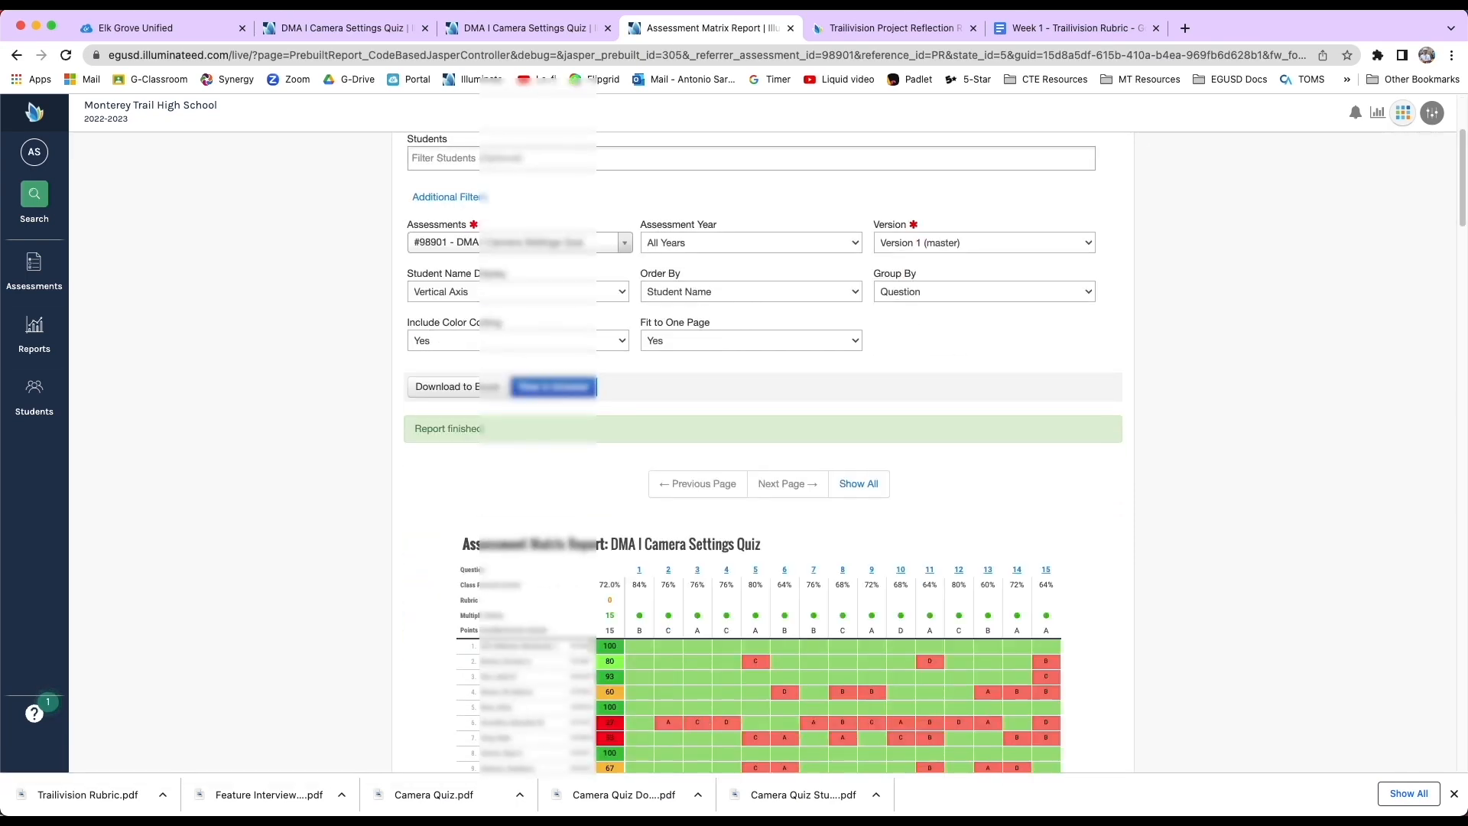
{"action": "scroll", "coordinate": [629, 650], "scroll_direction": "down", "scroll_amount": 6}
{"action": "scroll", "coordinate": [654, 646], "scroll_direction": "up", "scroll_amount": 1}
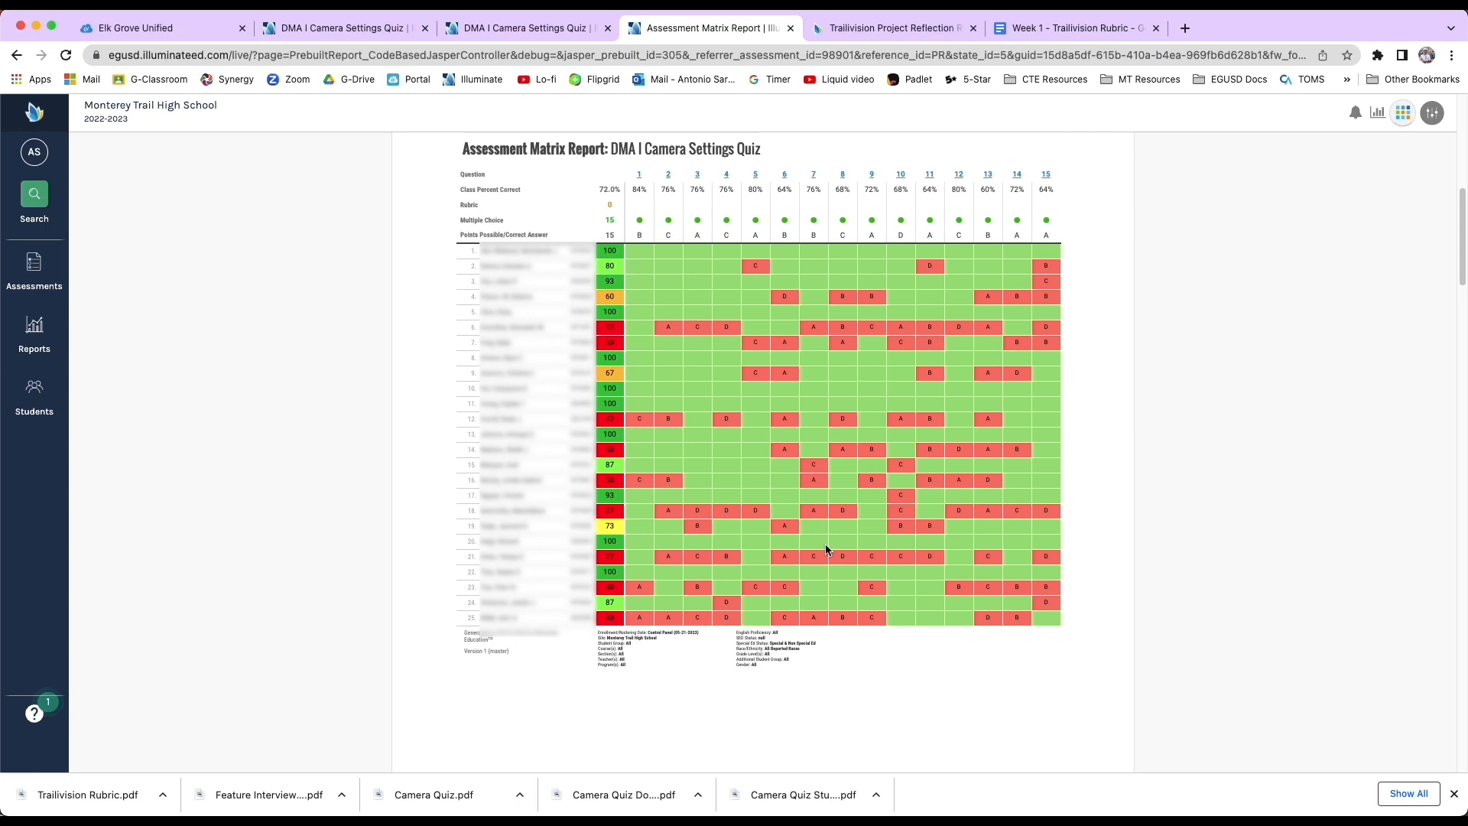
{"action": "scroll", "coordinate": [825, 549], "scroll_direction": "up", "scroll_amount": 8}
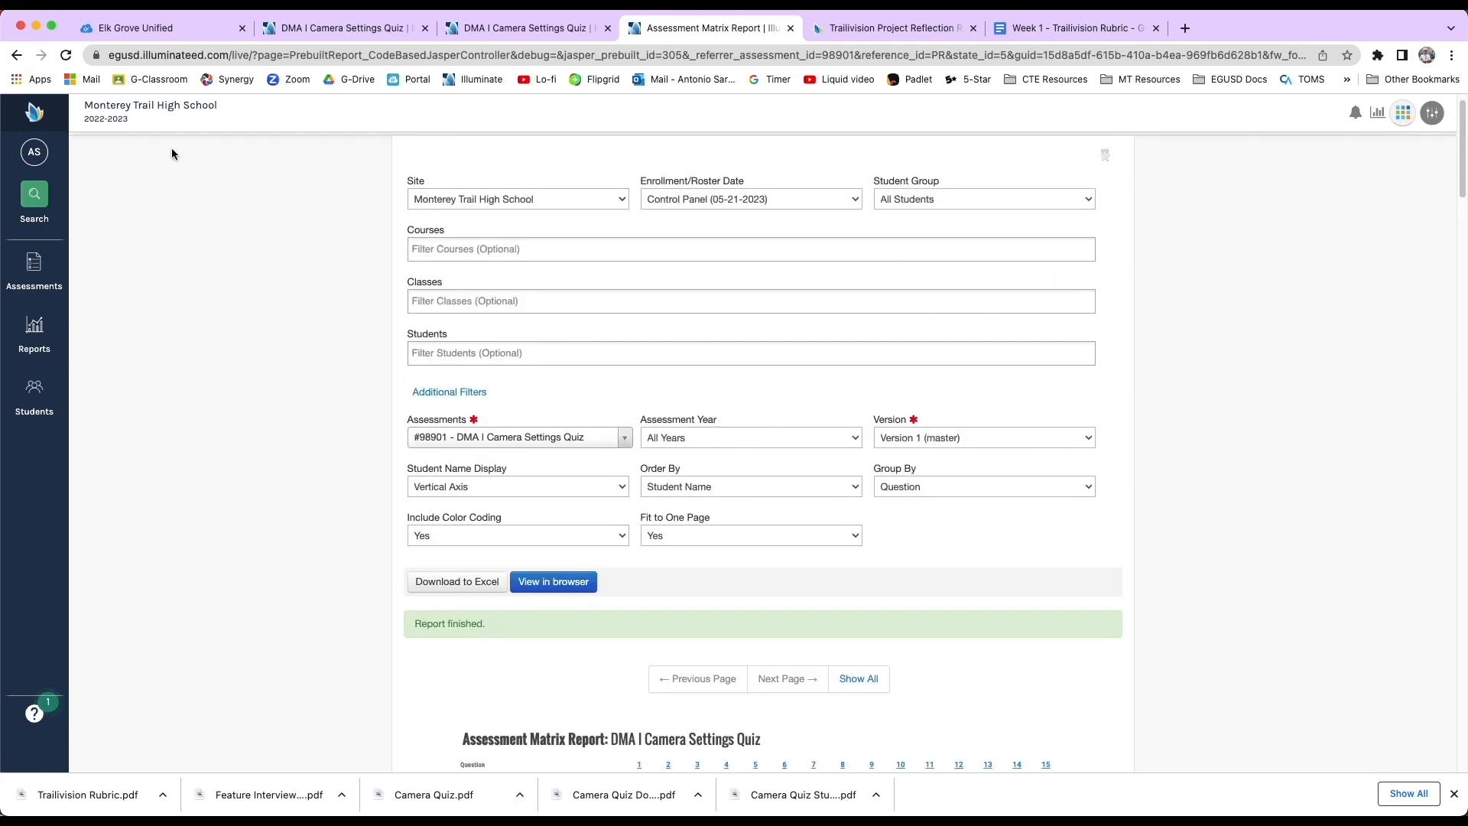
Go back to the DMA I Camera Settings Quiz and open its administer options.
{"action": "left_click", "coordinate": [328, 145]}
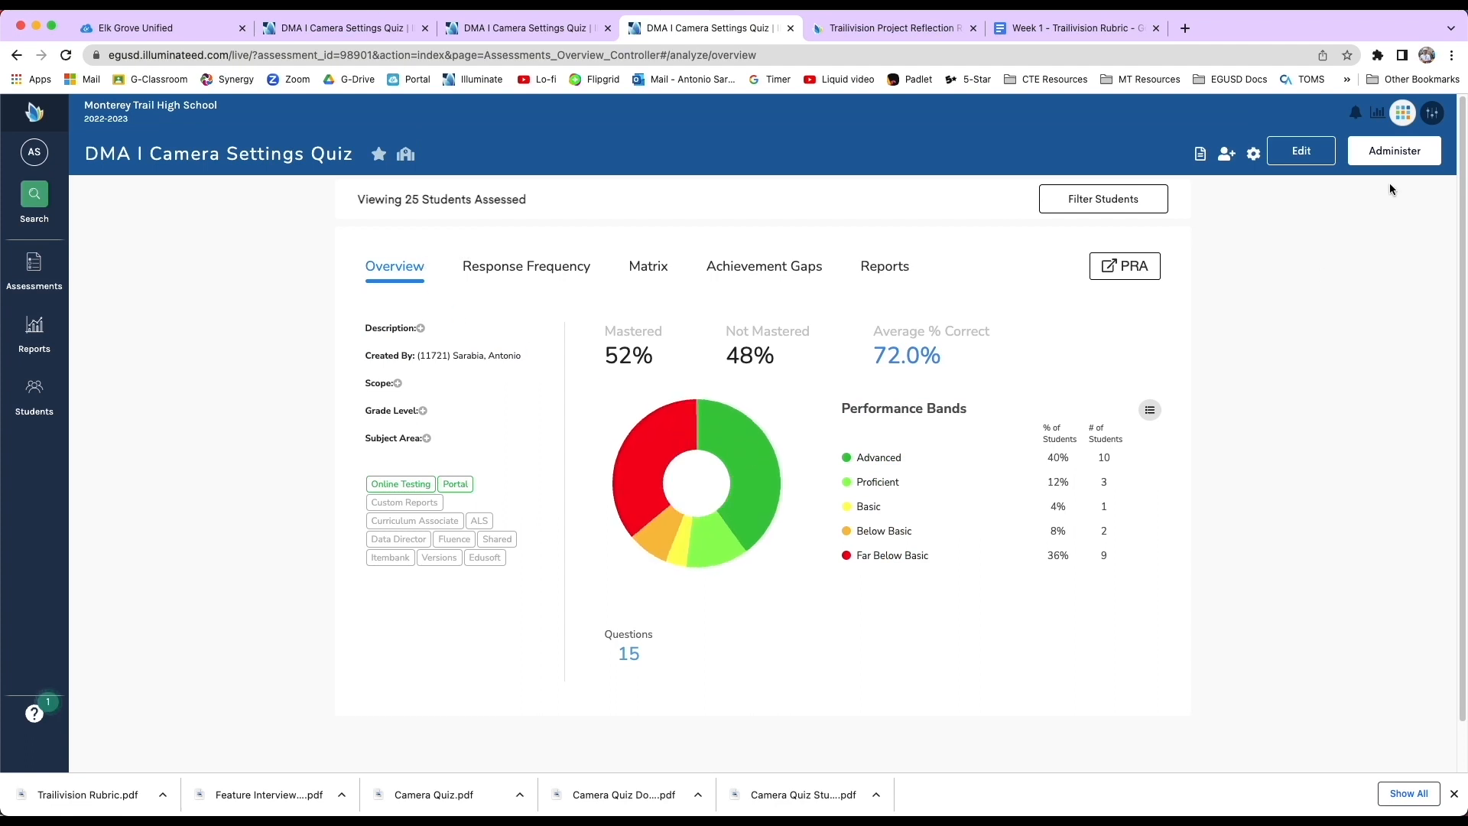
{"action": "left_click", "coordinate": [1411, 153]}
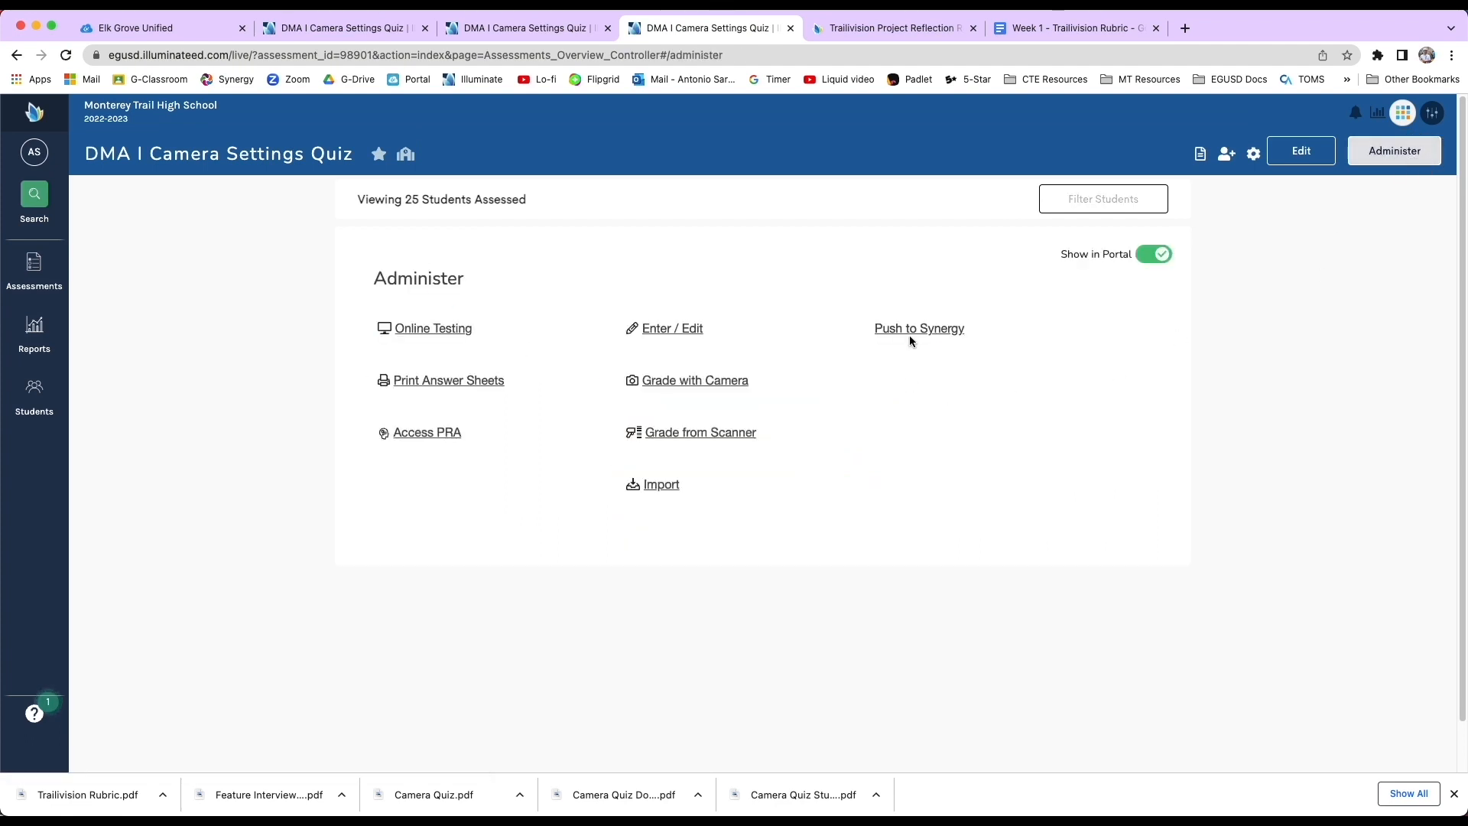